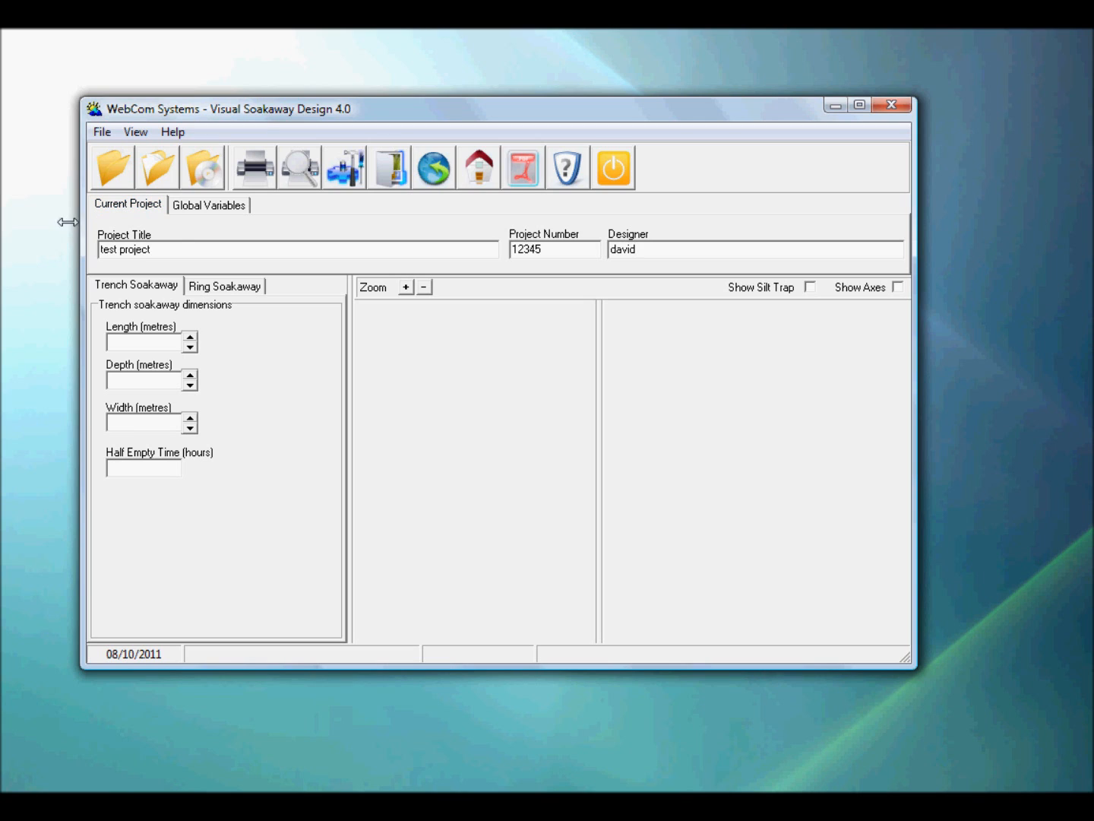
Step: Set the global impermeable area to 100 square metres with a volumetric runoff coefficient of 1.00
left_click(195, 206)
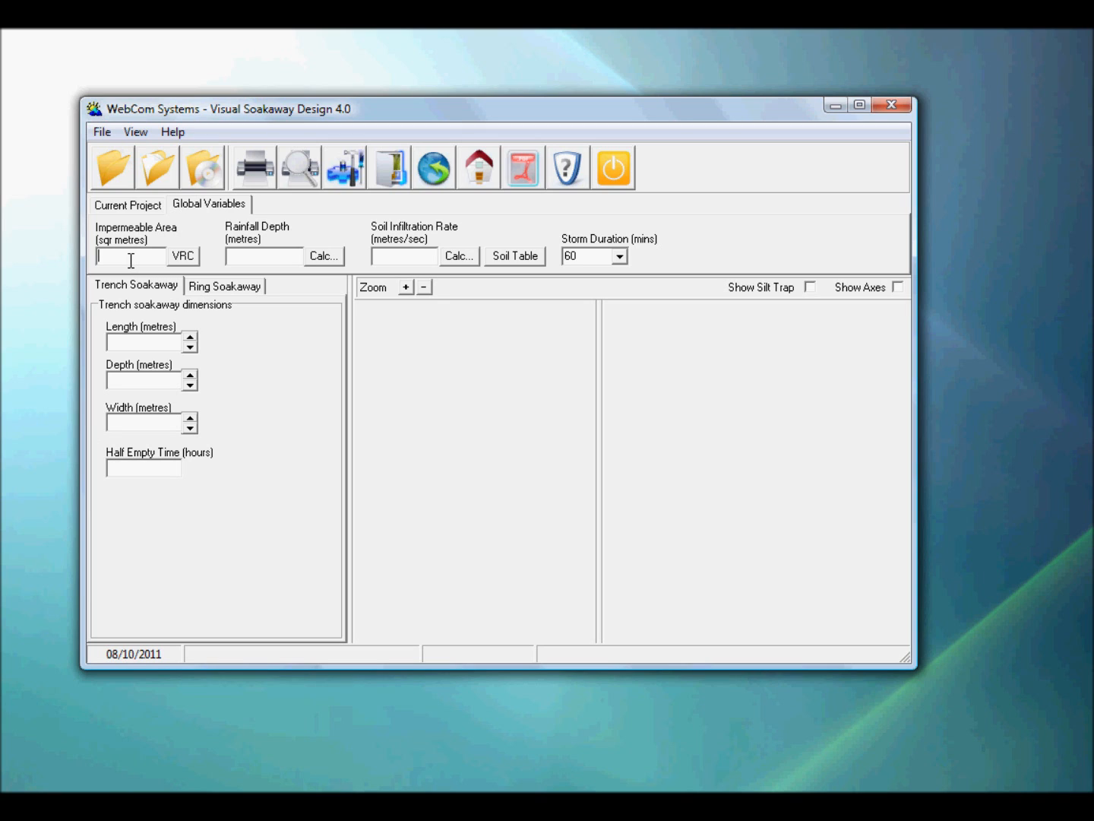
type("100")
left_click(186, 263)
left_click_drag(421, 312, 426, 278)
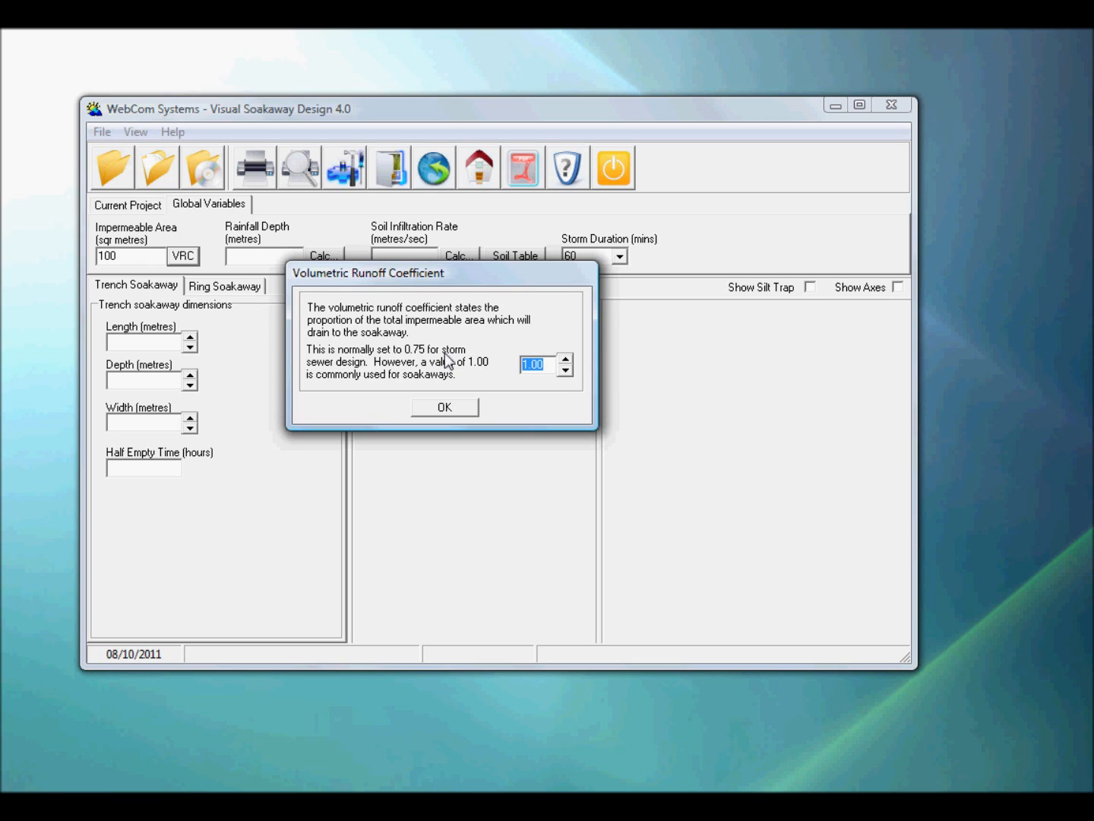
left_click(548, 366)
left_click(565, 370)
left_click(566, 363)
left_click(439, 409)
Step: Calculate the rainfall depth using ratio r 0.24, a 60-minute duration and the Scotland and N Ireland growth factor for 20 mm rainfall
left_click(250, 257)
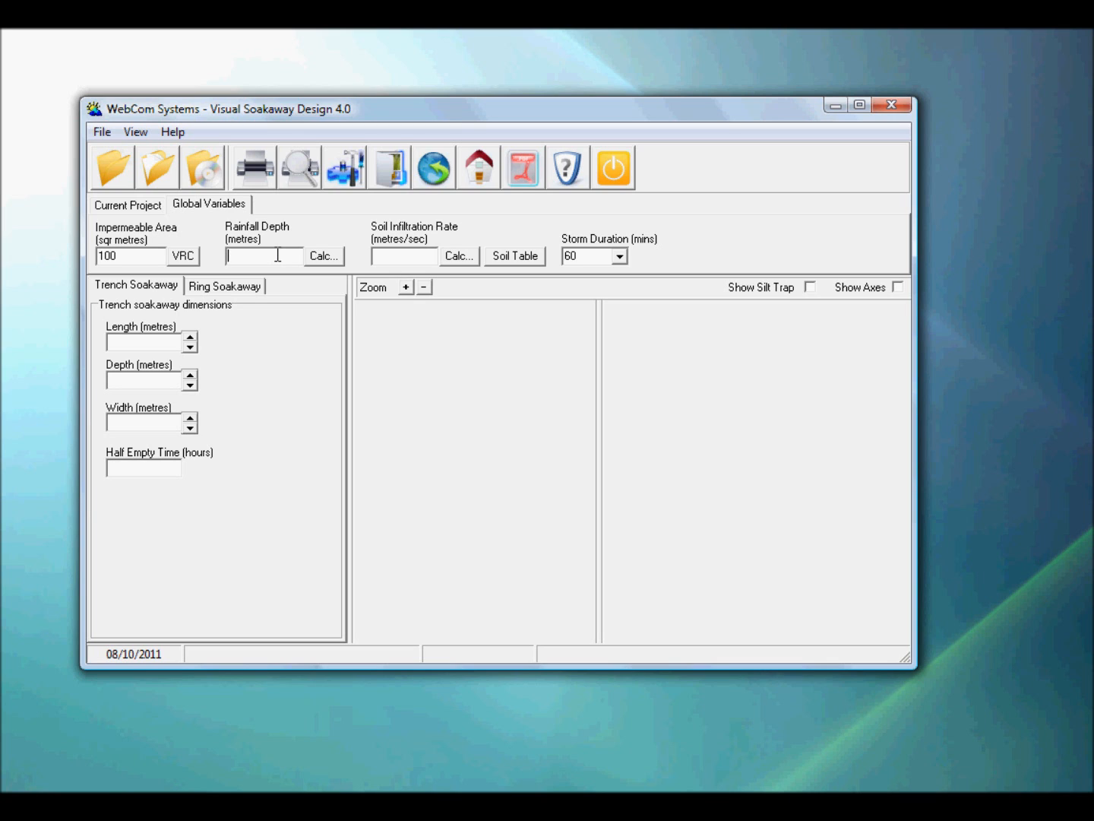
left_click(322, 257)
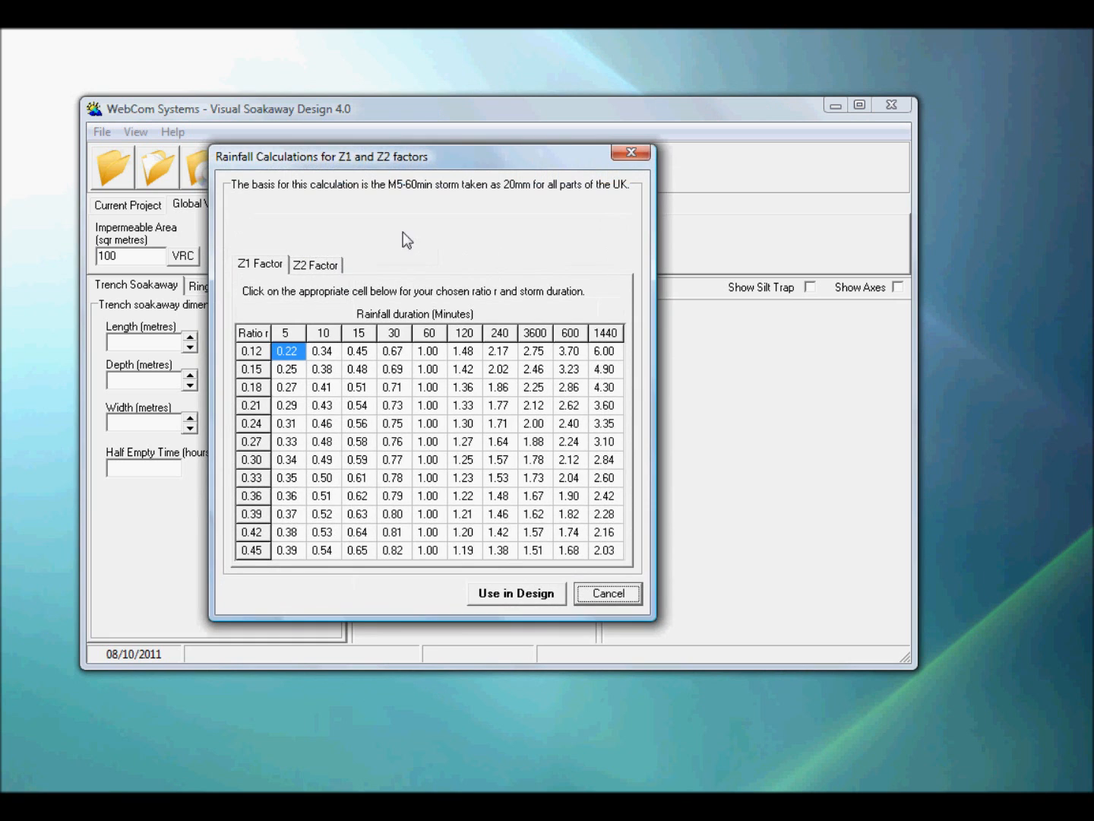
mouse_move(386, 166)
left_mouse_down()
mouse_move(435, 174)
mouse_move(393, 165)
left_mouse_up()
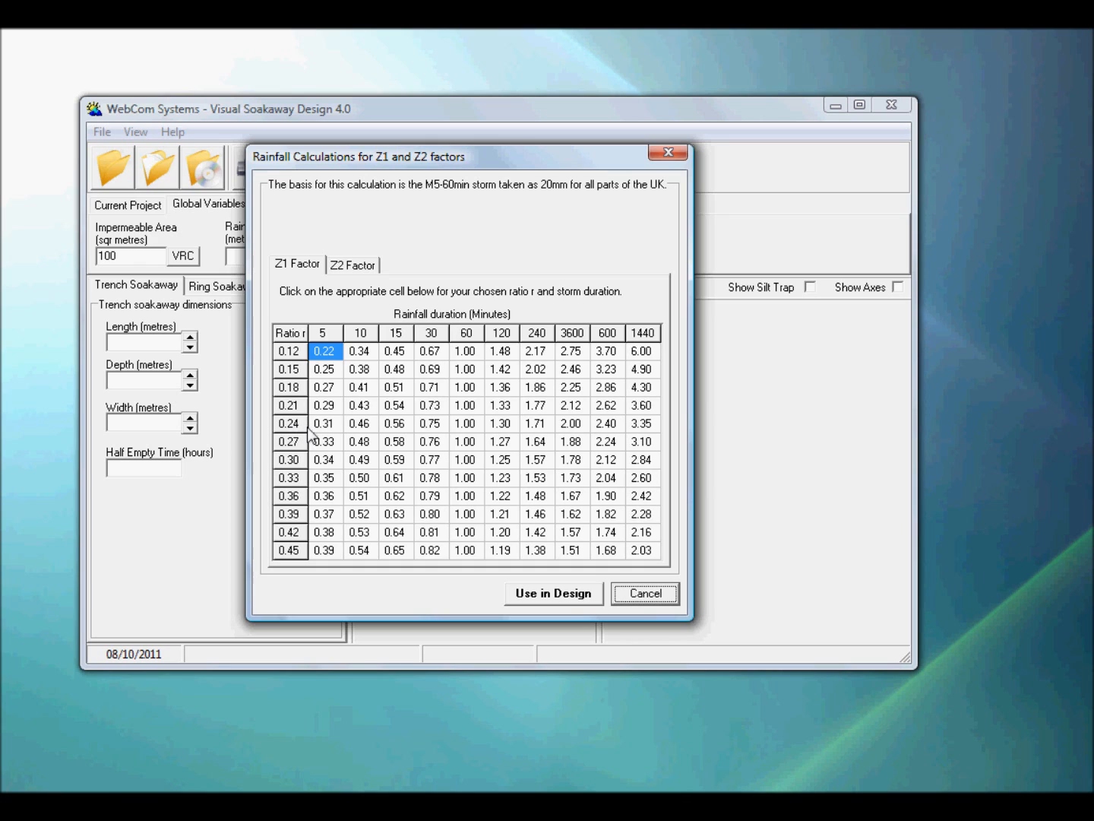
left_click(466, 428)
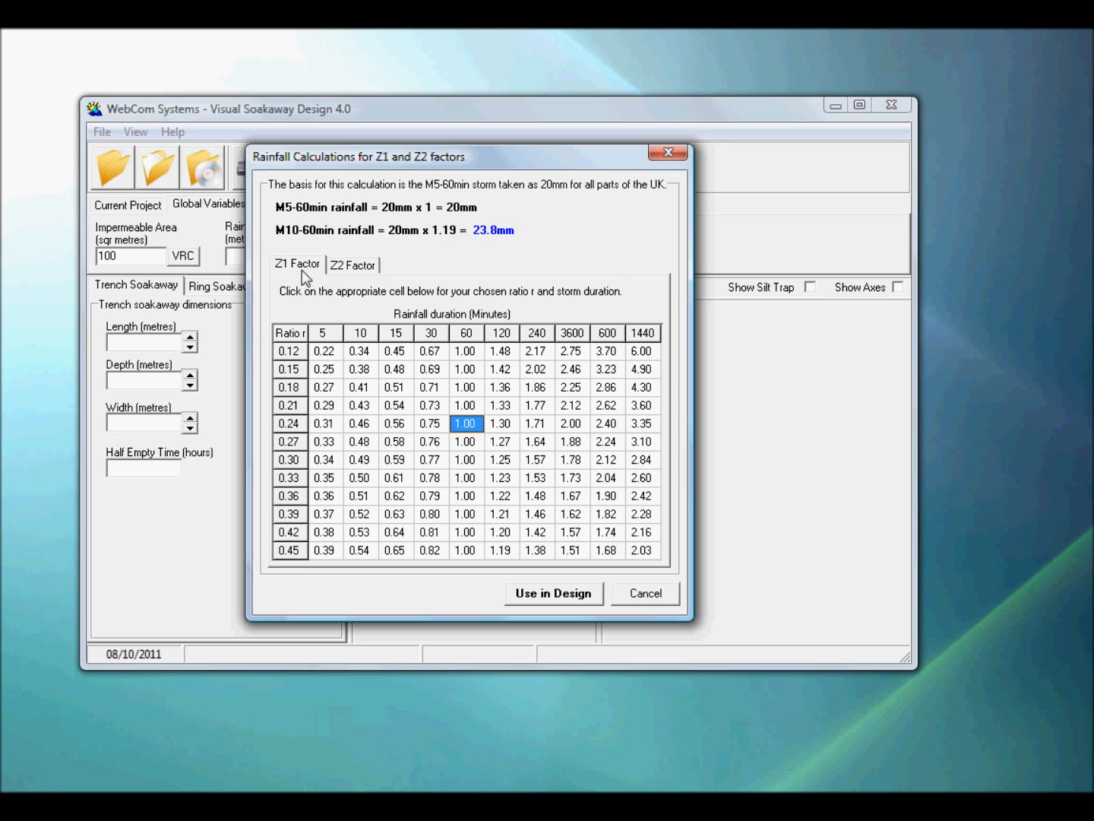
left_click(354, 270)
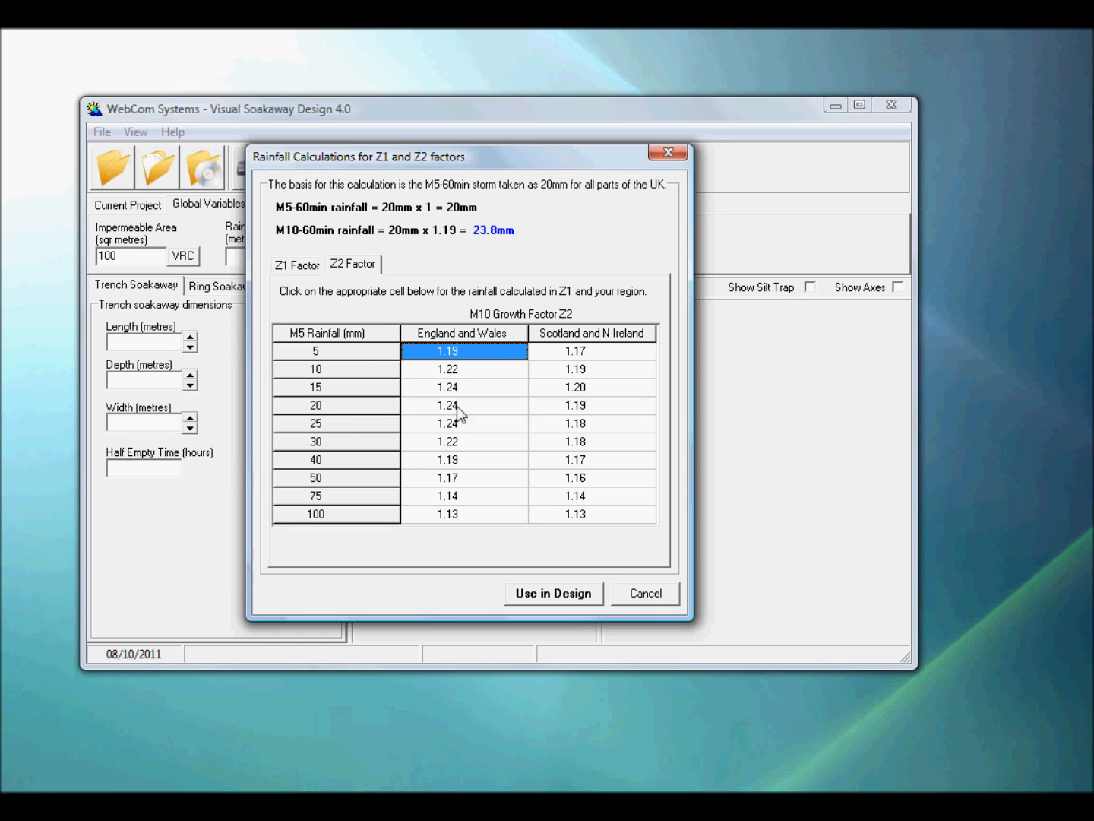
left_click(564, 406)
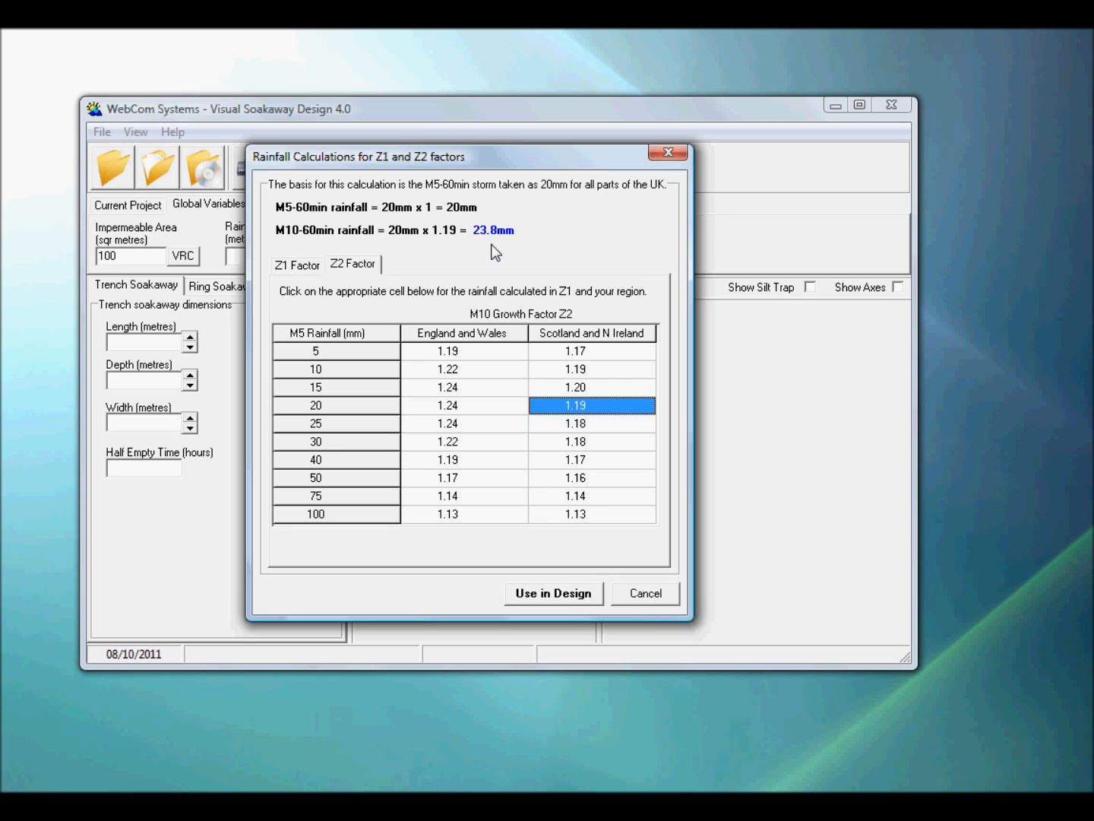
Step: Compare the 120, 240 and 3600-minute rainfall durations at ratio r 0.24, and use the 60-minute rainfall in the design
left_click(298, 266)
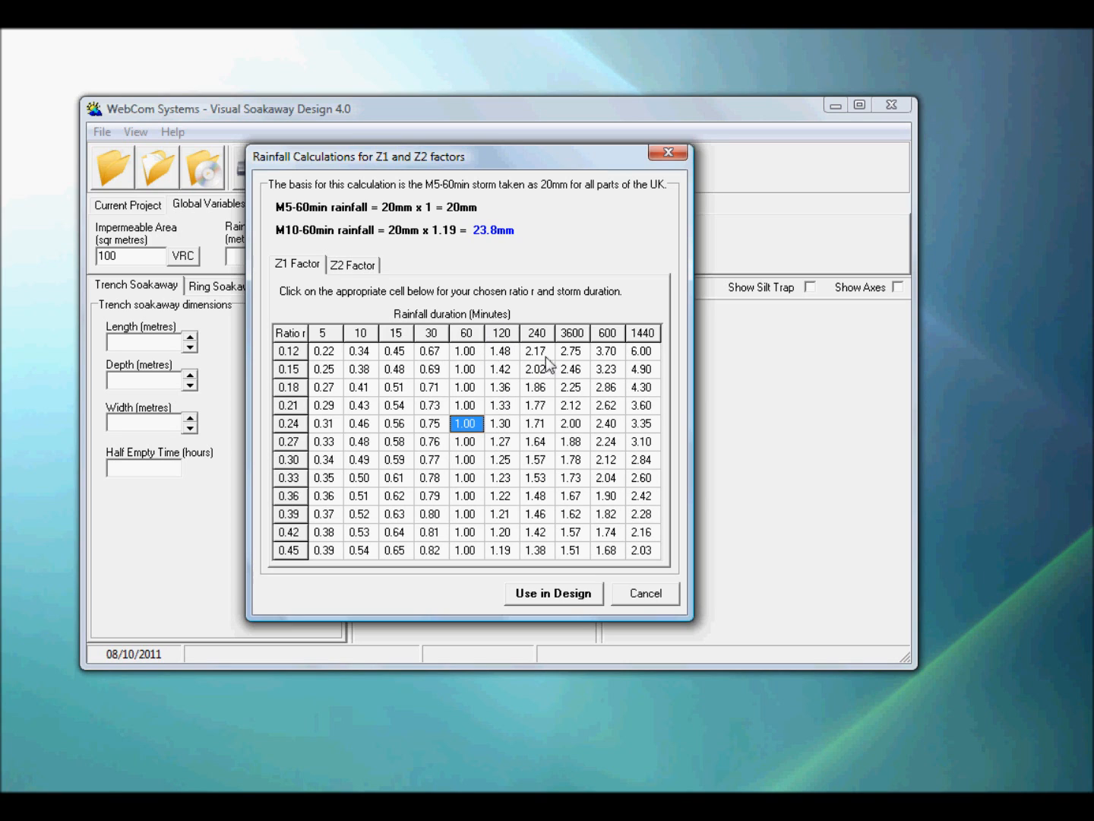
left_click(505, 428)
left_click(537, 426)
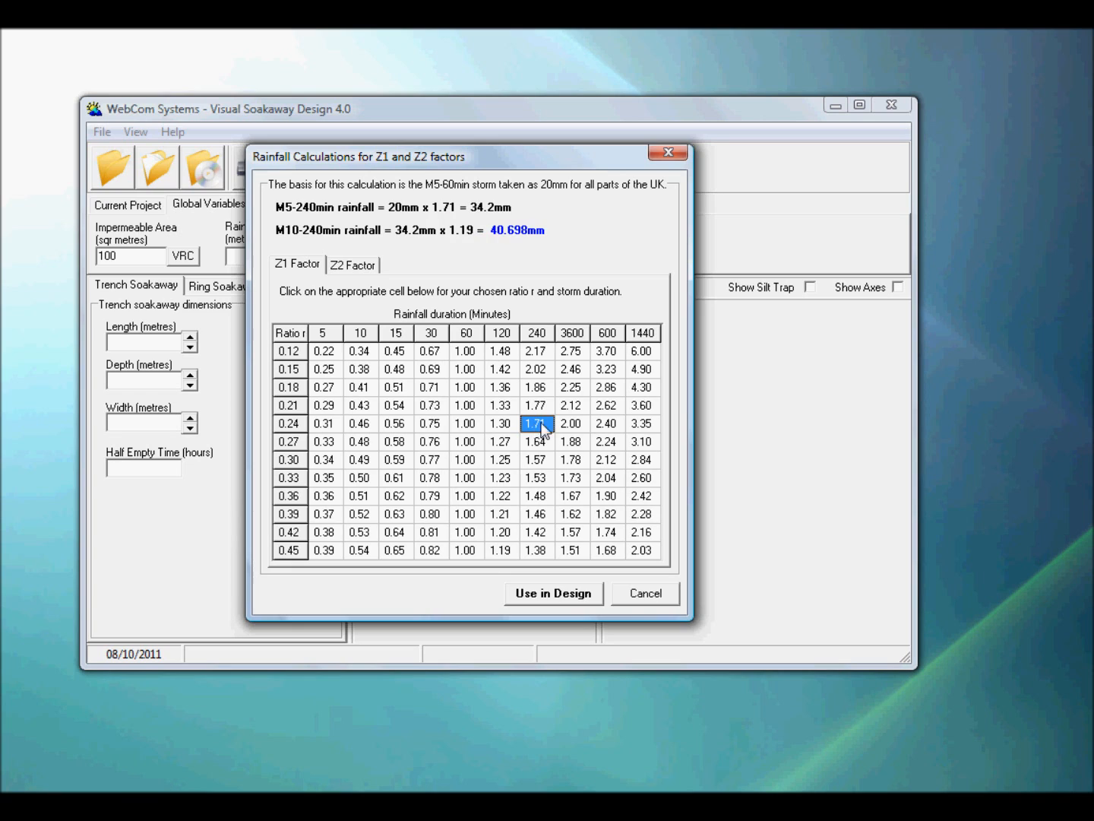
left_click(570, 427)
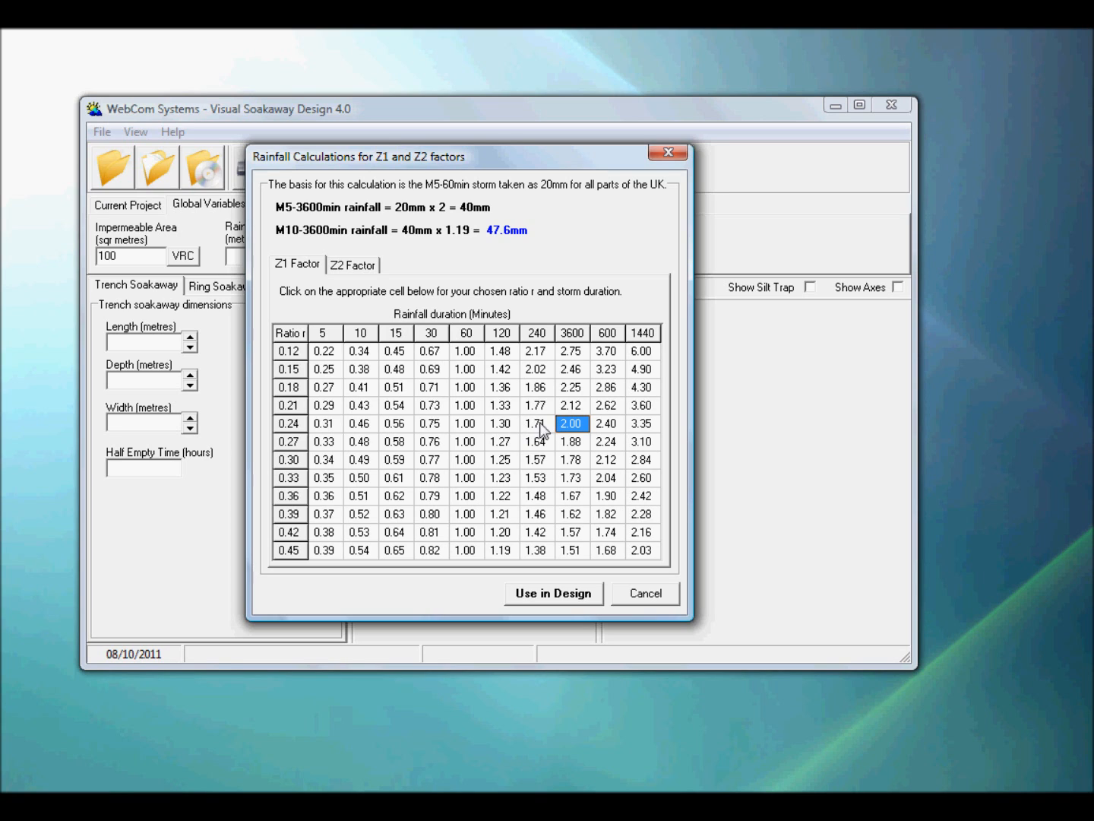
left_click(468, 423)
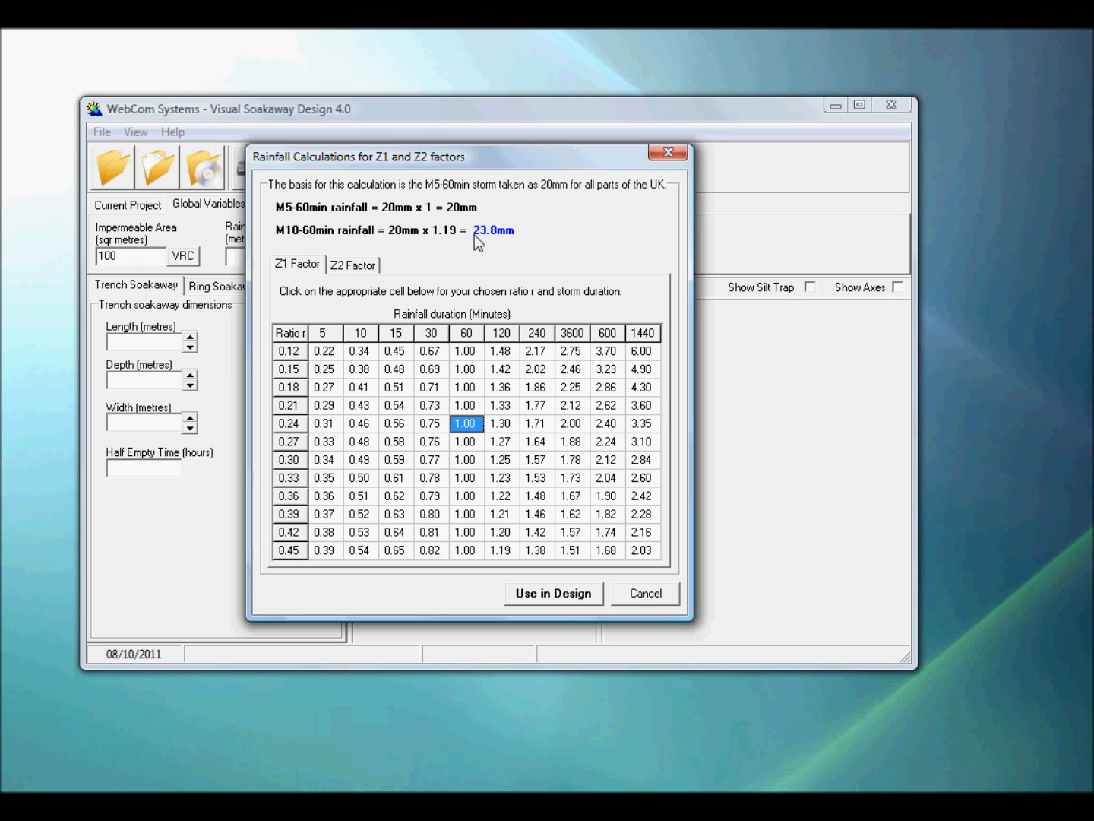
left_click(553, 594)
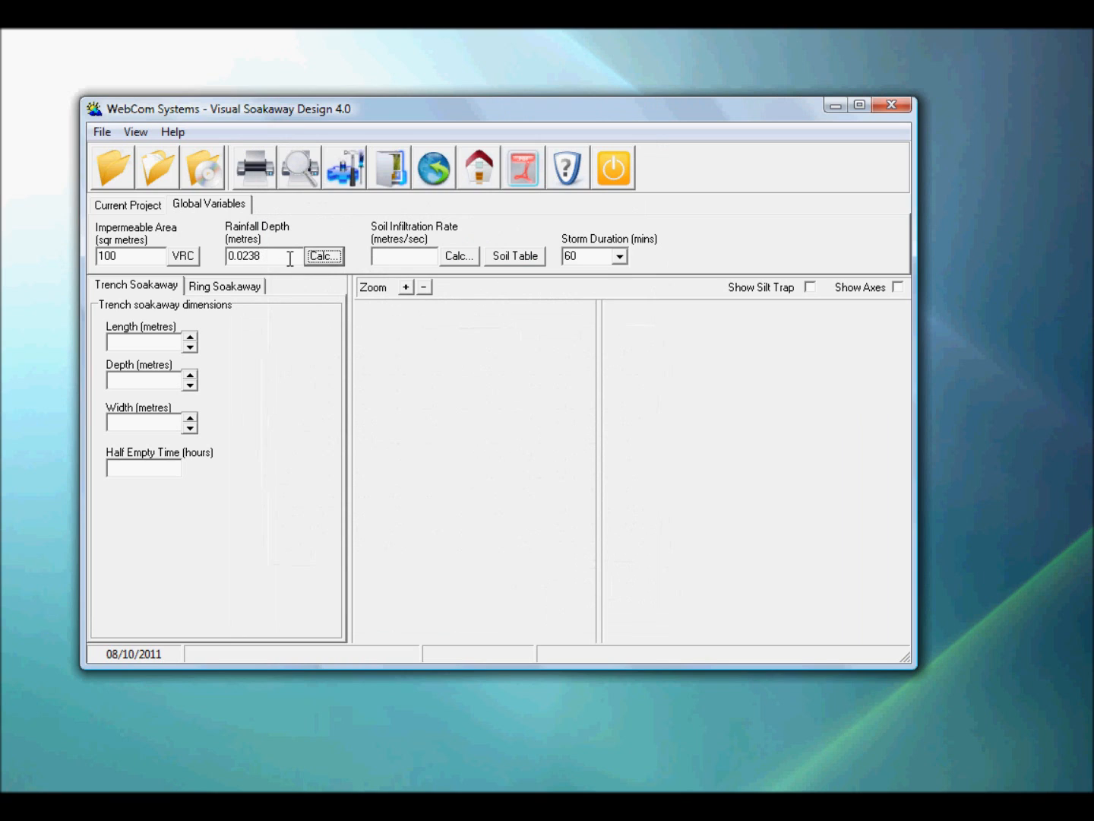
Step: Change the rainfall depth to 0.025 metres
left_click_drag(278, 259, 226, 257)
left_click(283, 257)
left_click_drag(250, 257, 278, 256)
type("5")
Step: Try the soil table's infiltration rates and use the Sand value of 8.3 x 10^-6 m/sec in the design
left_click(507, 257)
left_click_drag(467, 265, 485, 253)
left_click(497, 403)
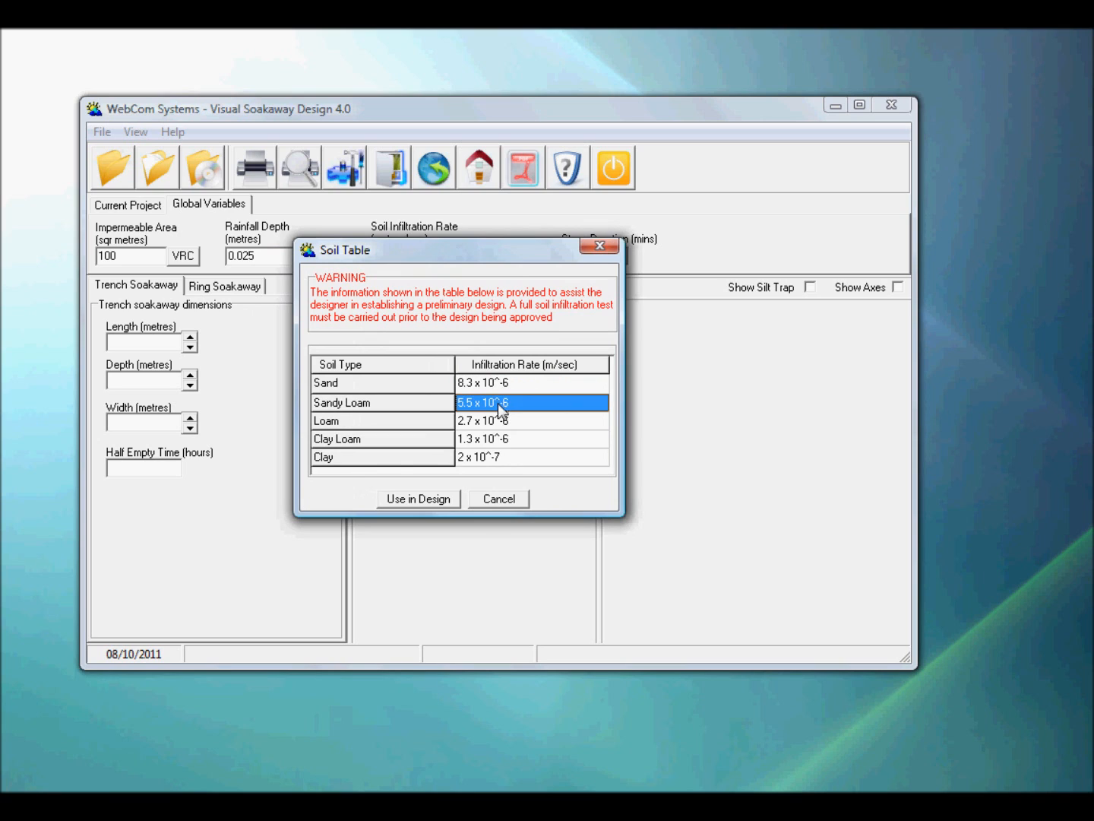
left_click(497, 419)
left_click(497, 439)
left_click(498, 420)
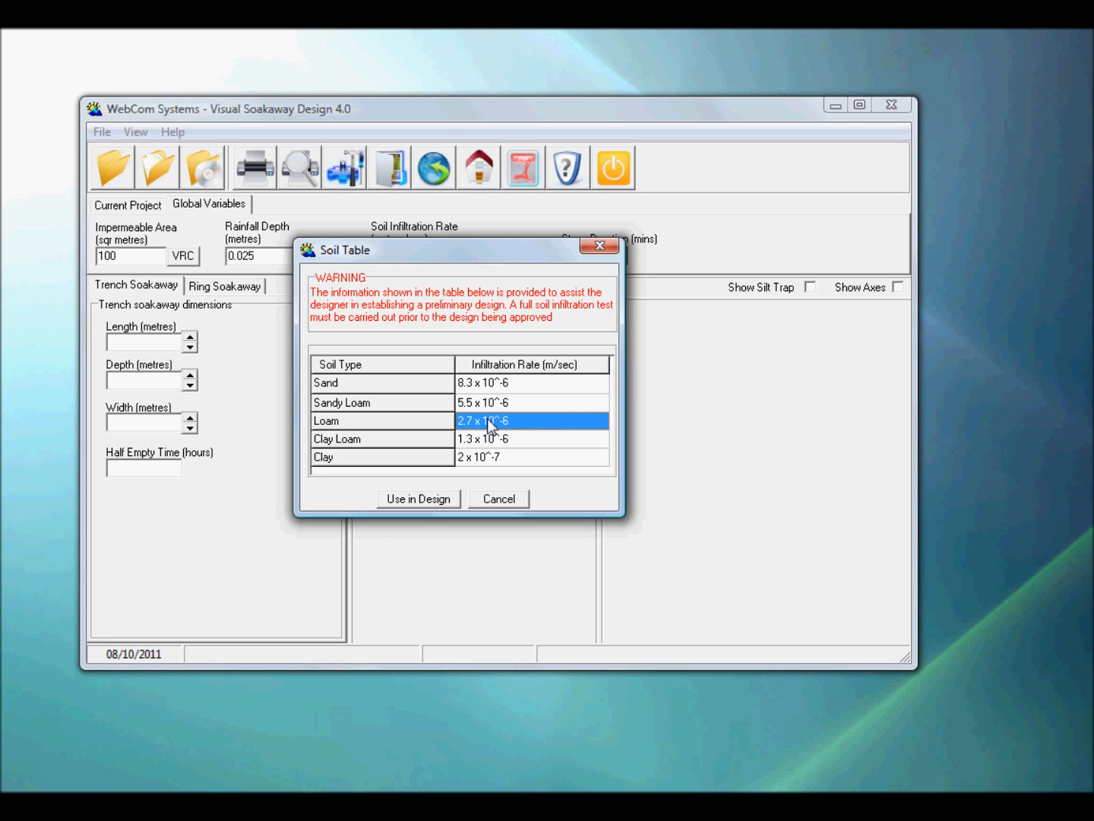
left_click(482, 386)
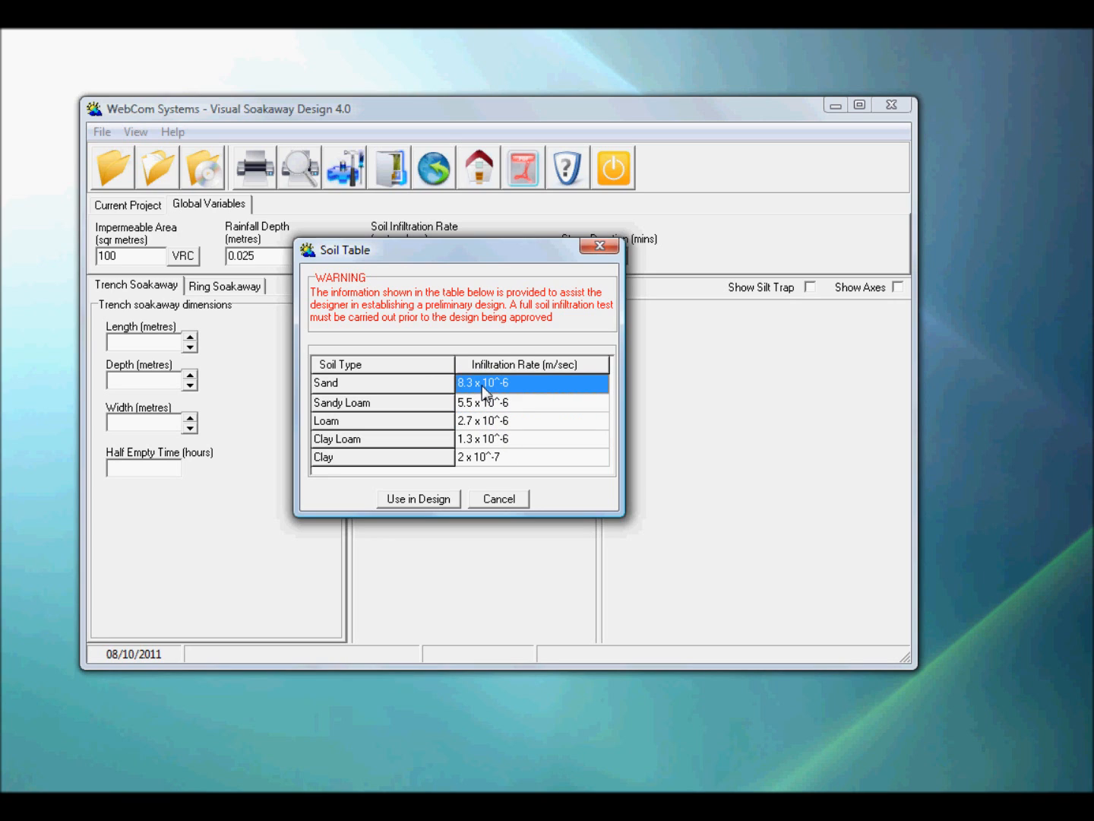
left_click(430, 499)
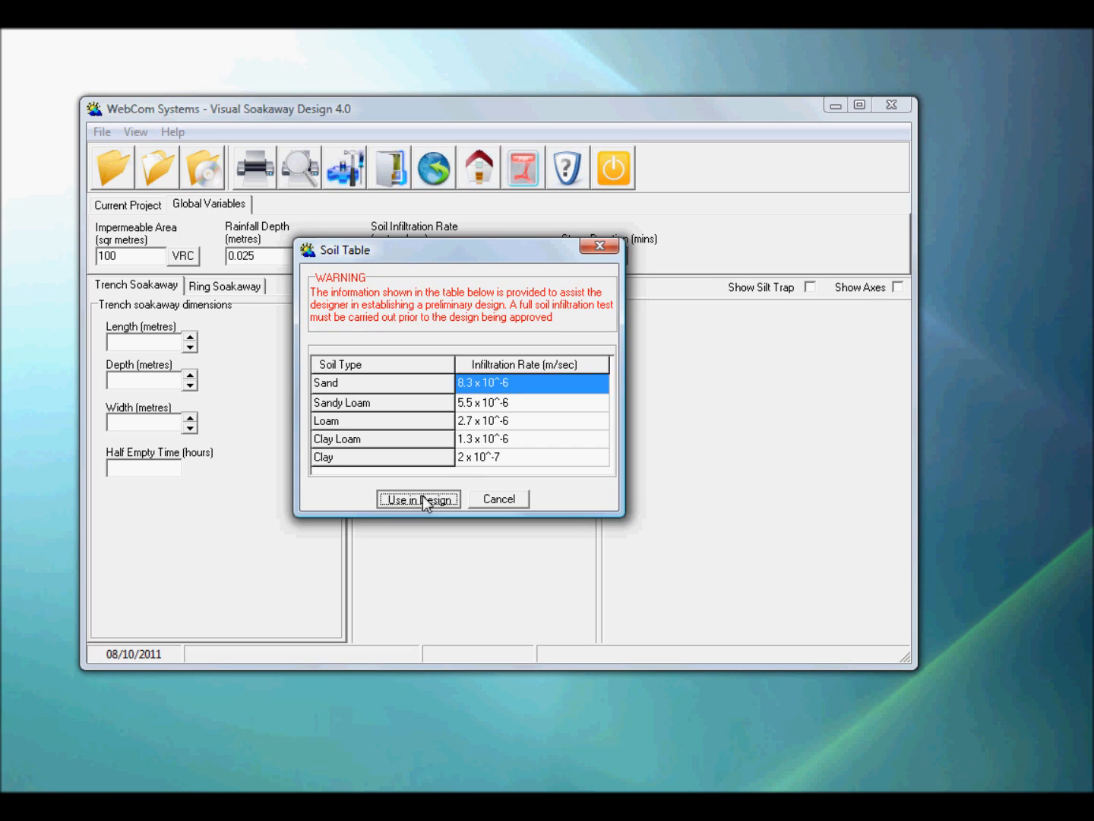
Step: Clear the soil infiltration rate
left_click_drag(427, 257, 300, 253)
left_click(410, 256)
key("BackSpace")
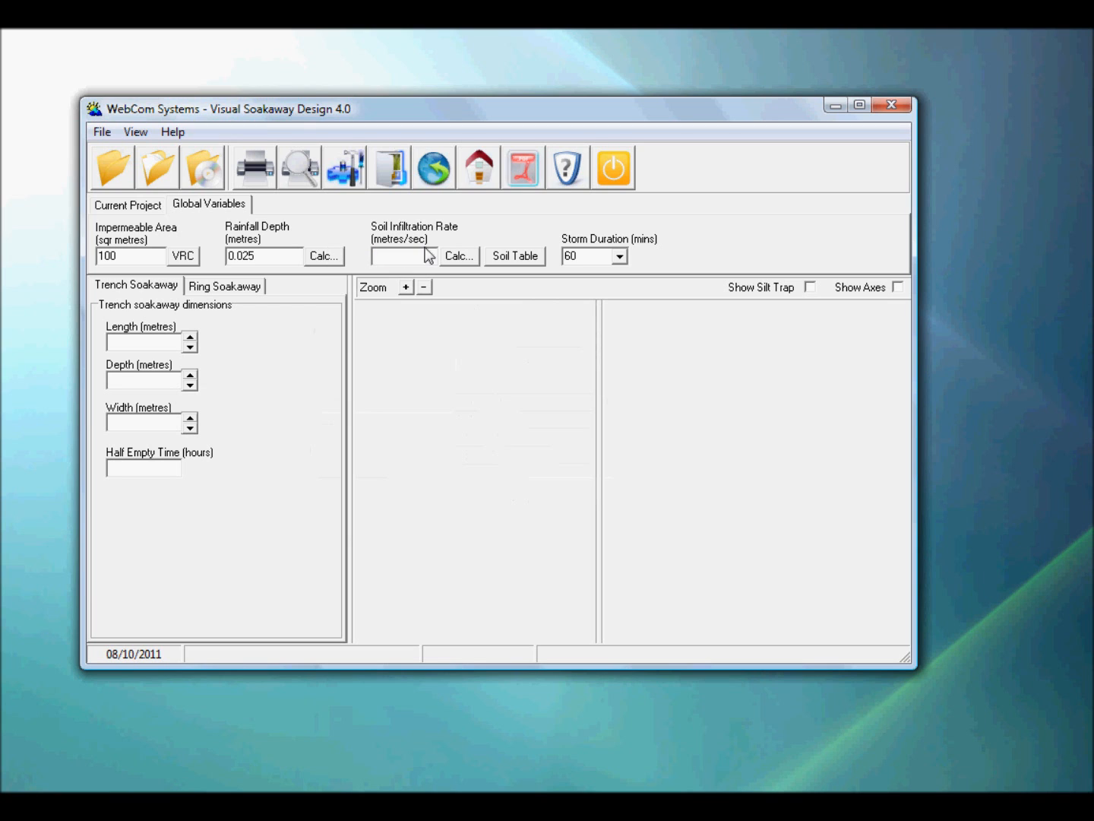
Step: Calculate the soil infiltration rate from a trial pit 1 m long, 1 m wide and 1 m deep with a 90-minute water drop time
left_click(456, 256)
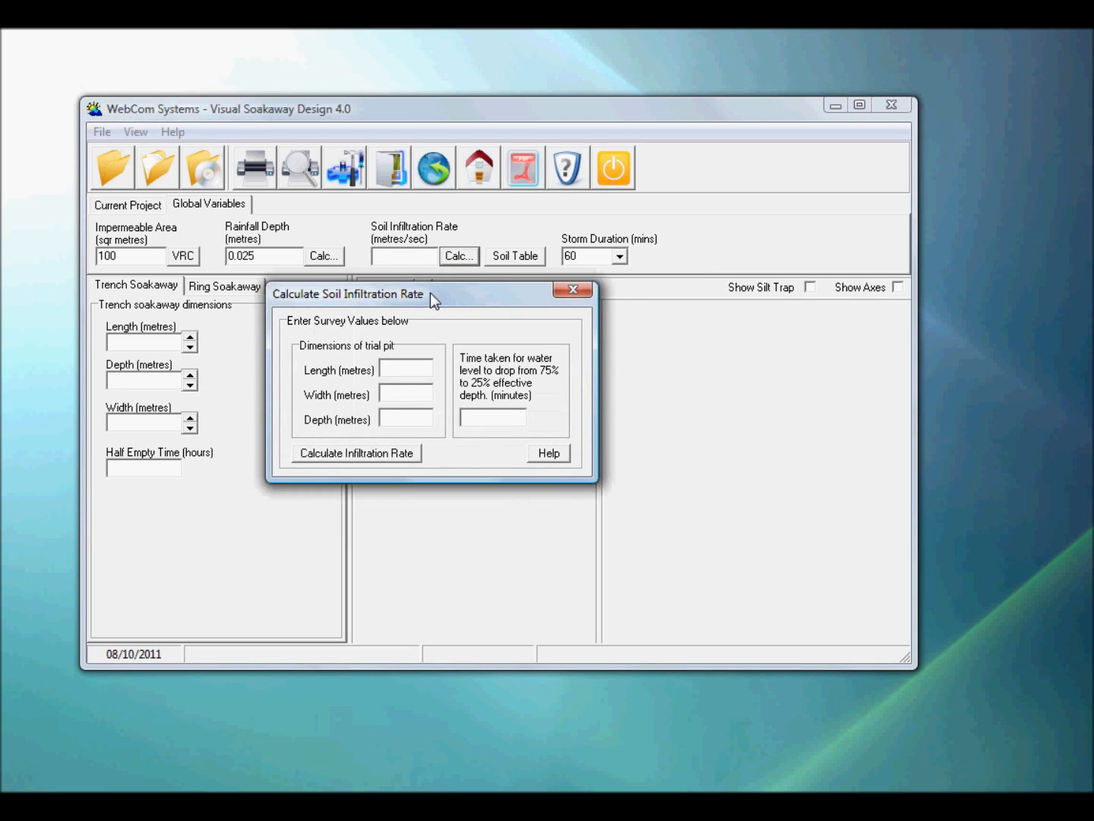
left_click_drag(429, 295, 456, 300)
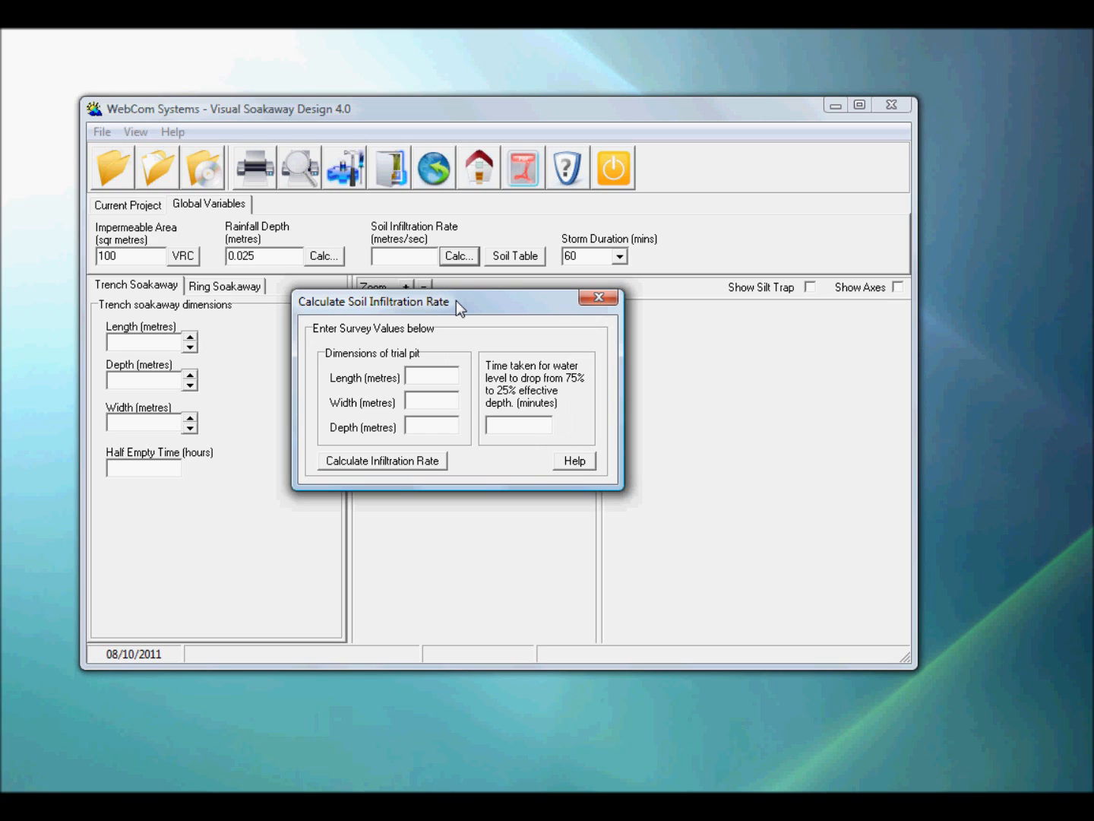
type("1")
left_click(434, 396)
type("1")
left_click(427, 428)
type("1")
left_click(524, 428)
type("90")
left_click(384, 462)
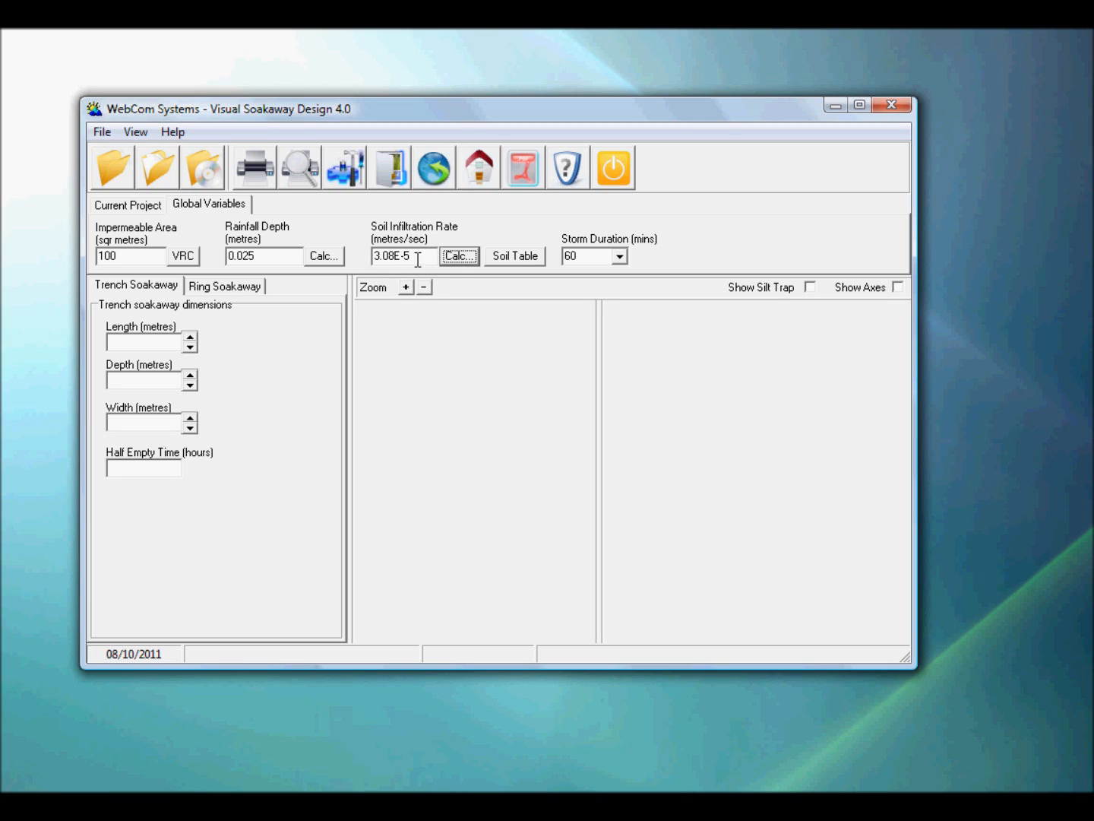
Step: Try a custom storm duration of 75 minutes and set it back to 60 minutes
left_click(618, 257)
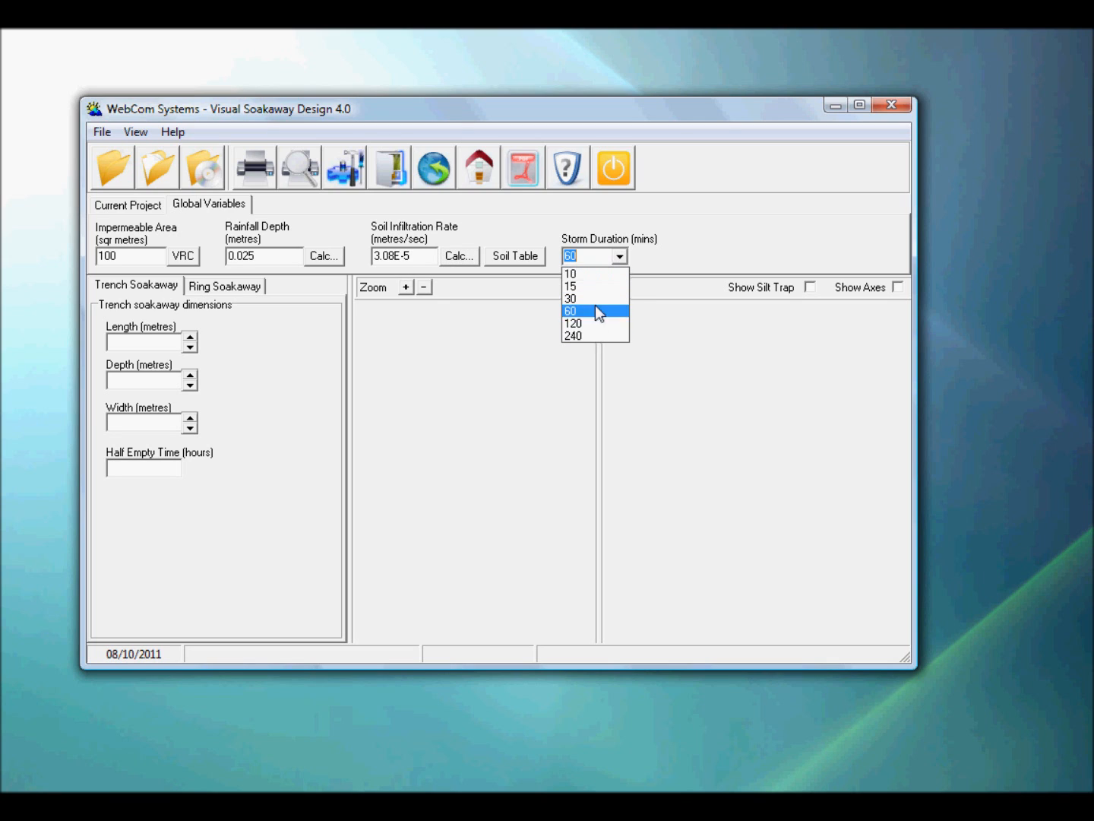
left_click(597, 256)
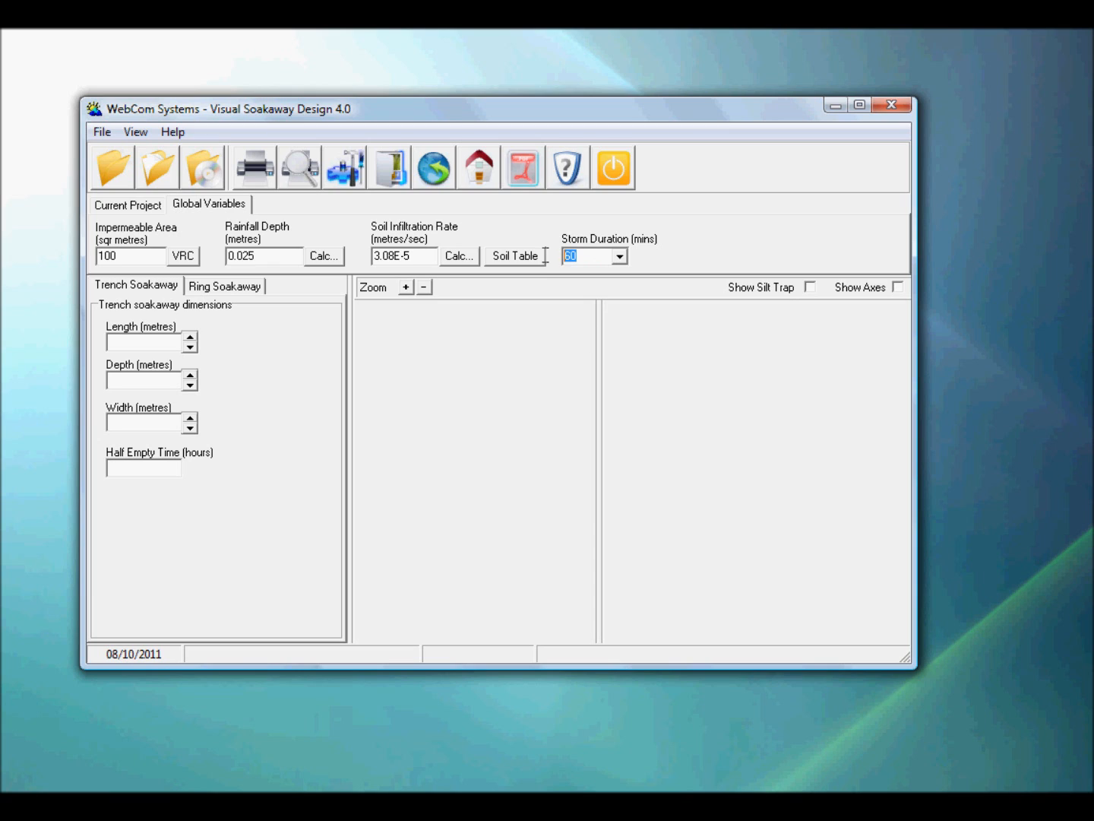
type("75")
left_click(619, 258)
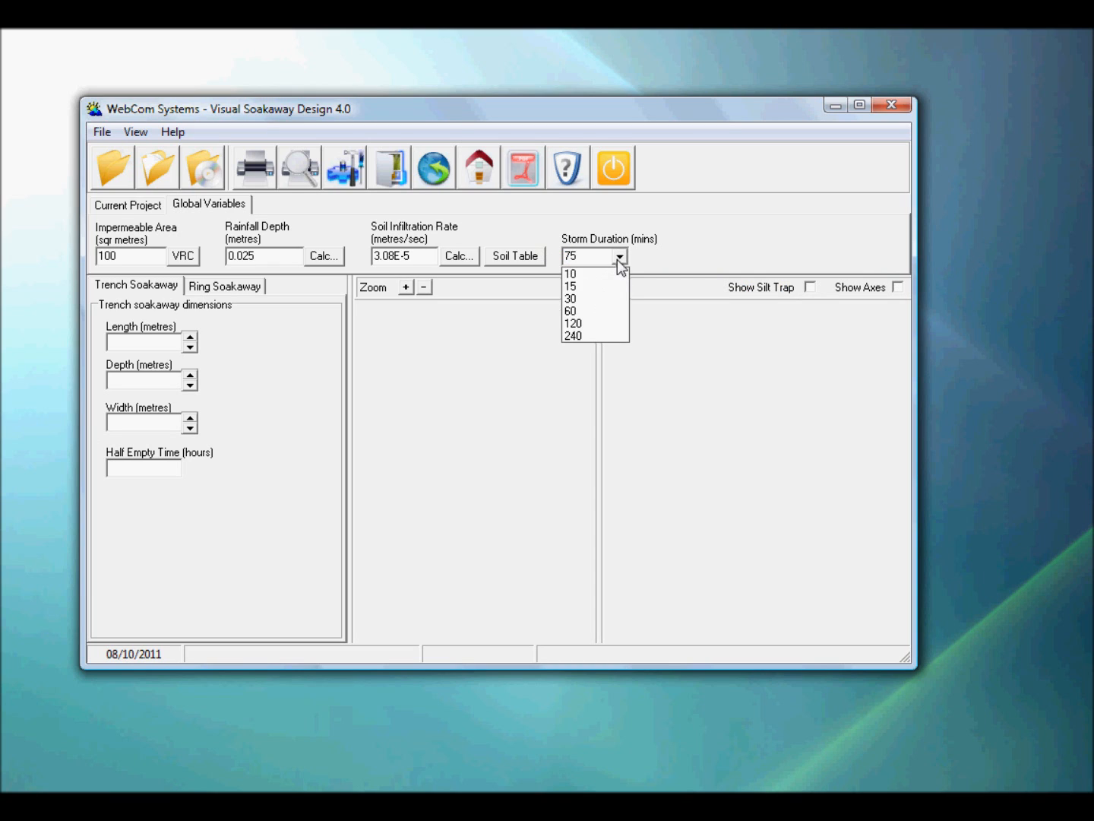
left_click(586, 310)
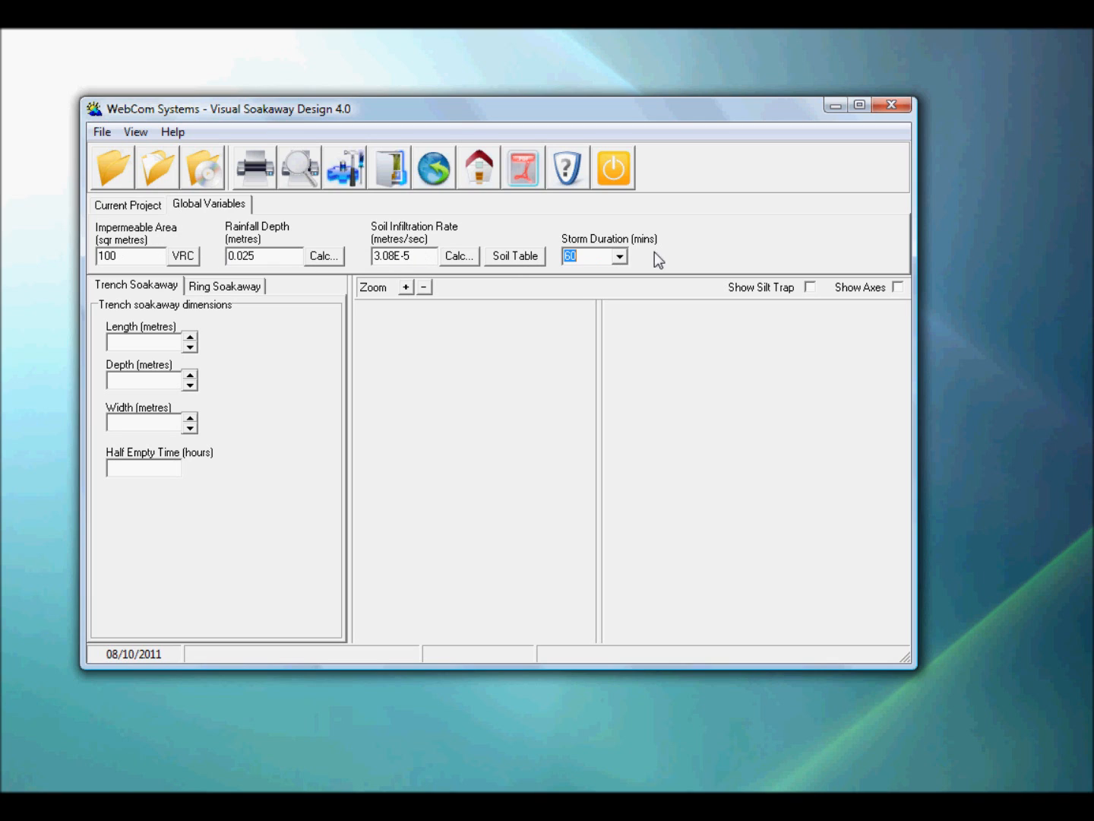
Step: Reposition the application window and enlarge it to fill most of the screen
left_click(125, 340)
left_click_drag(508, 111, 453, 67)
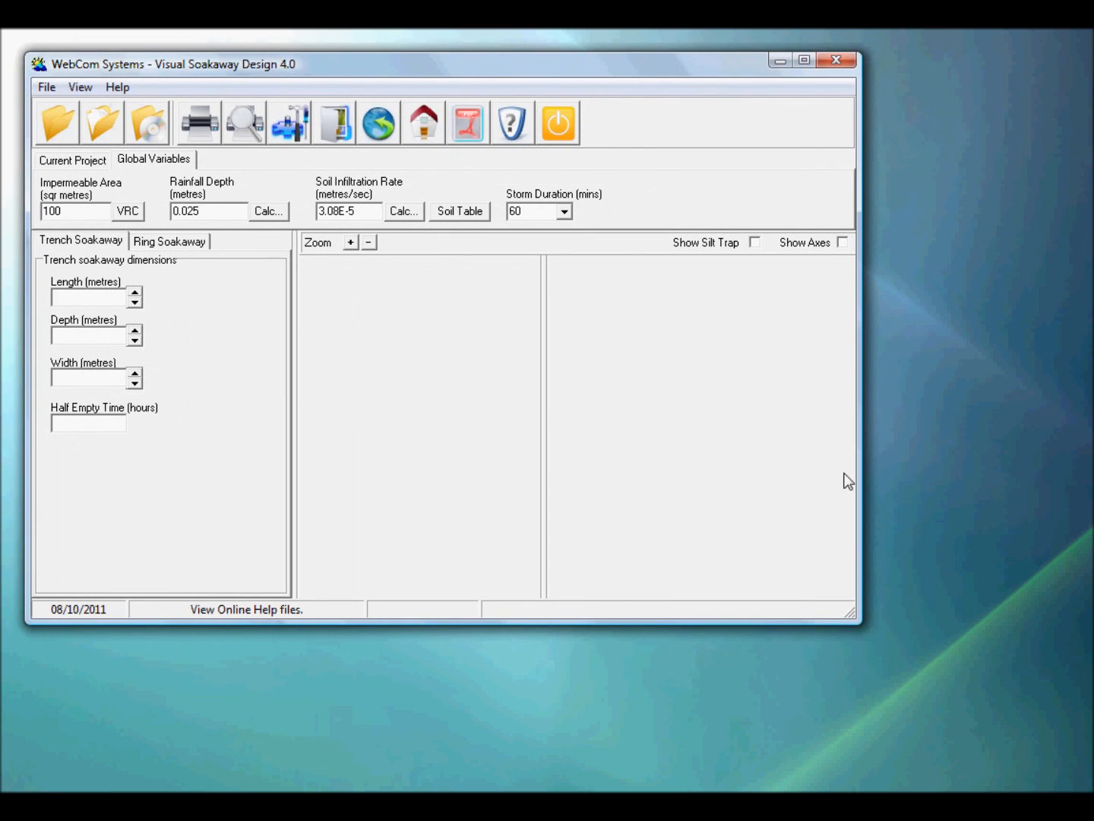
left_click_drag(858, 616, 1061, 770)
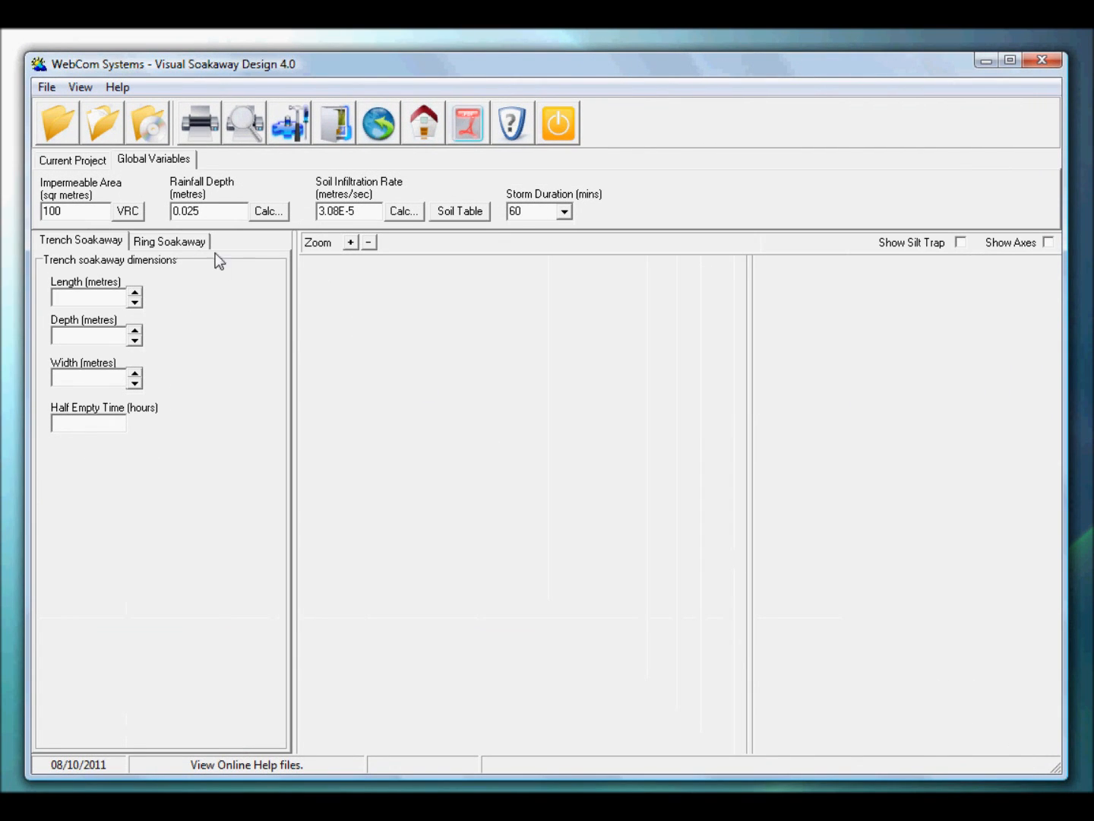
Step: Set the trench soakaway's length to 1 m and its depth to 1 m
left_click(68, 297)
type("1")
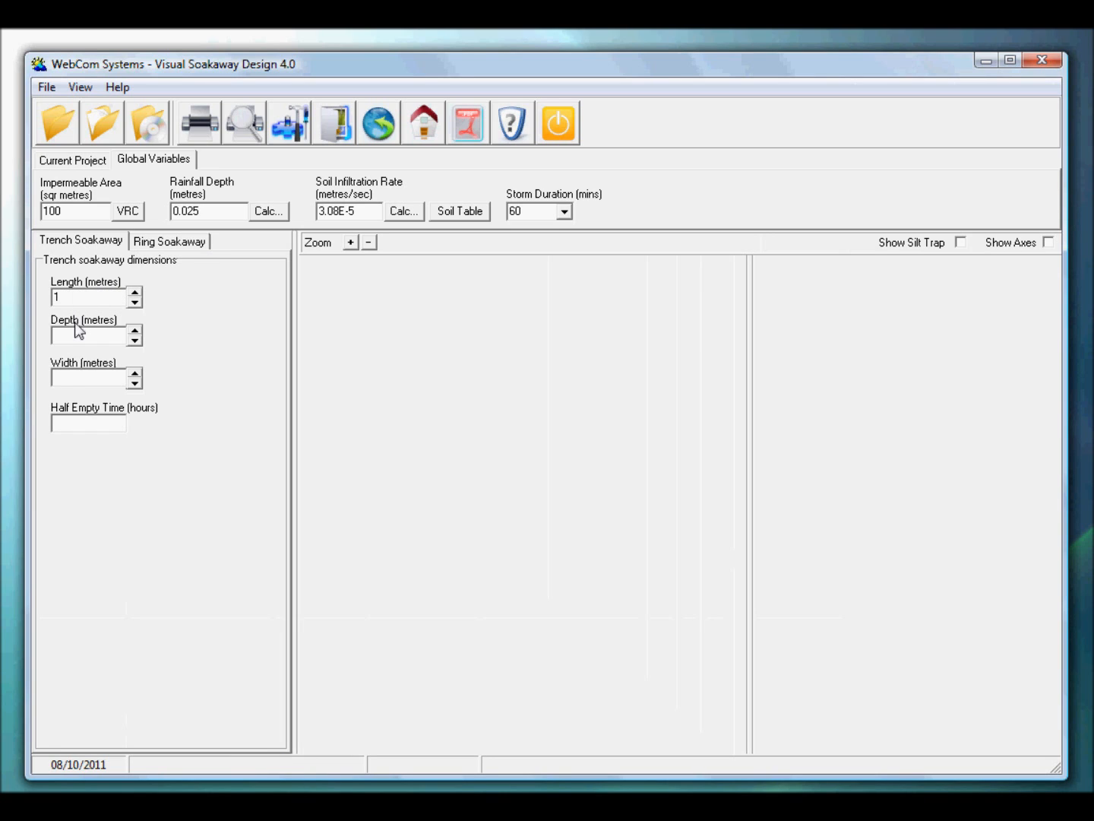
left_click(72, 377)
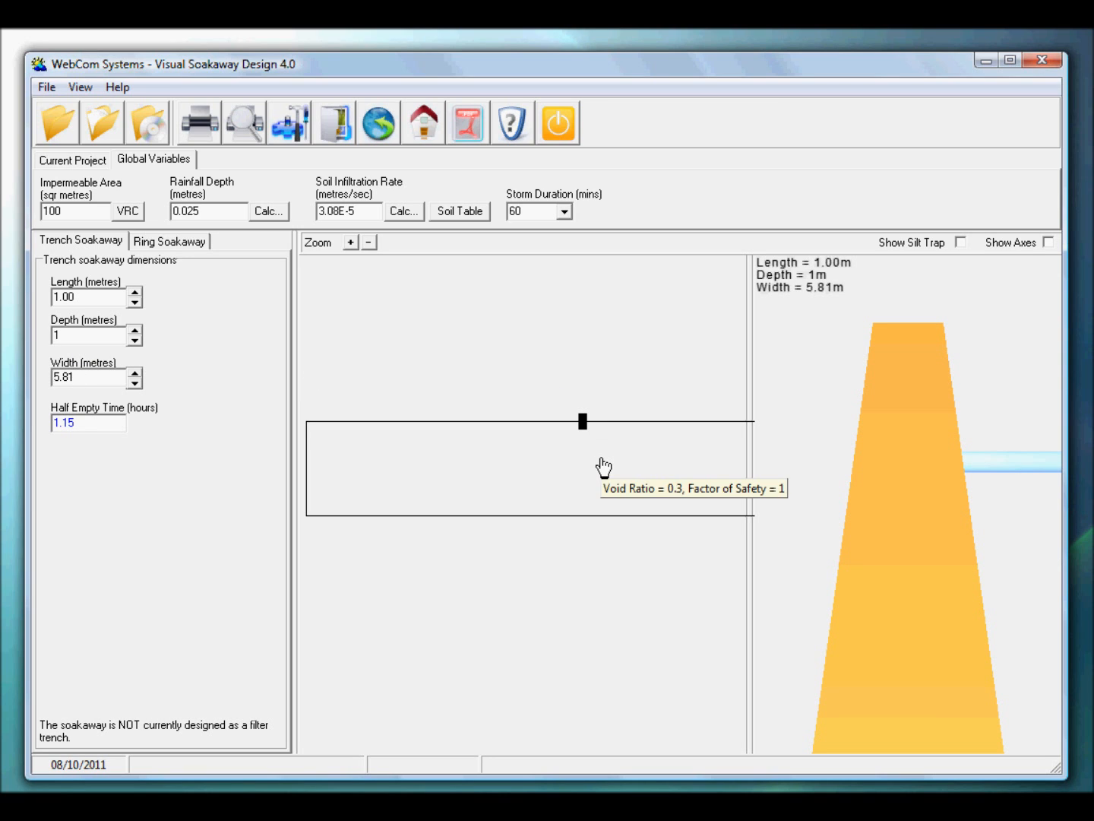
Step: Widen the drawing area and reduce the trench soakaway's width to 3.51 m
left_click_drag(299, 377, 264, 377)
left_click_drag(534, 465, 511, 462)
mouse_move(585, 464)
left_mouse_down()
mouse_move(644, 461)
mouse_move(602, 463)
left_mouse_up()
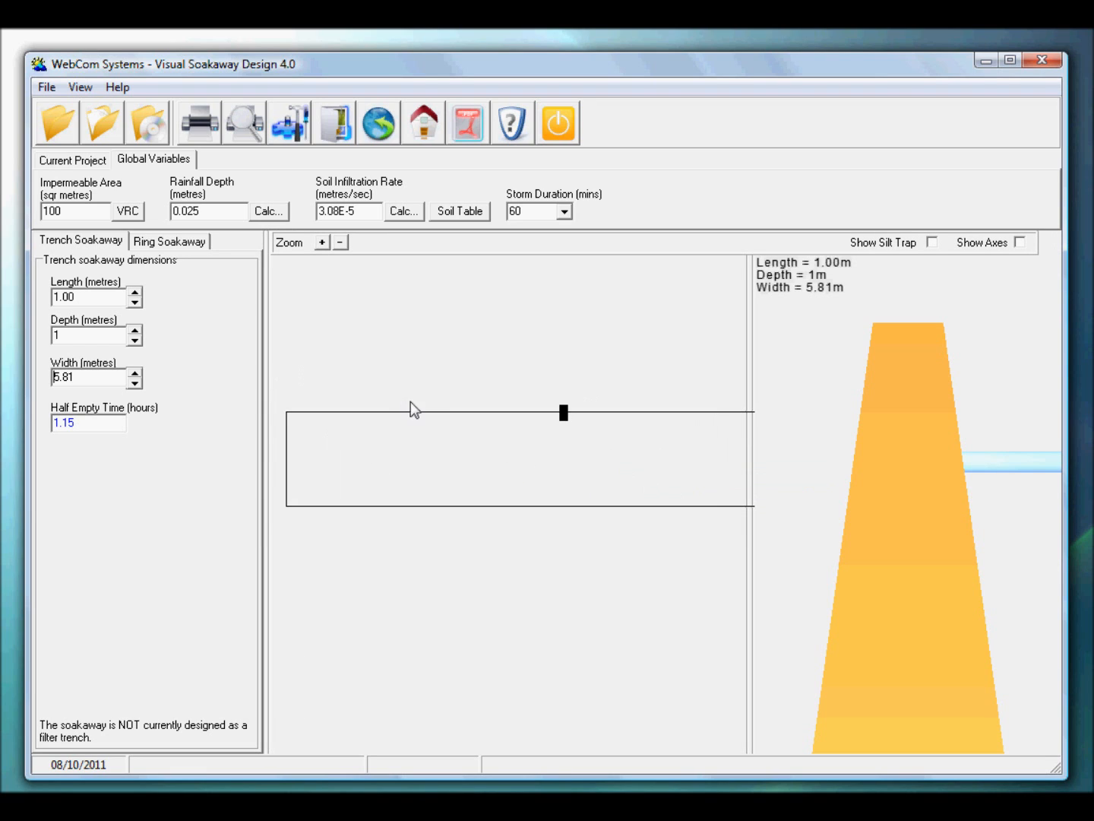
left_click(136, 385)
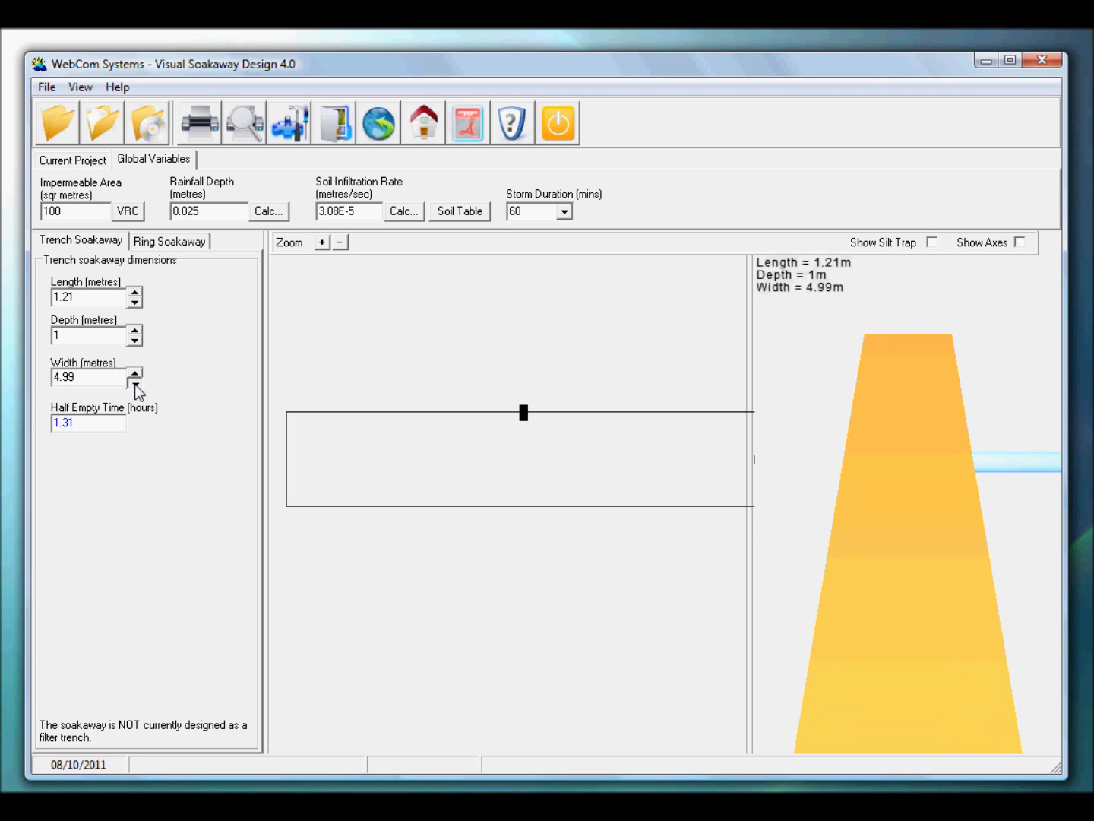
left_click(135, 384)
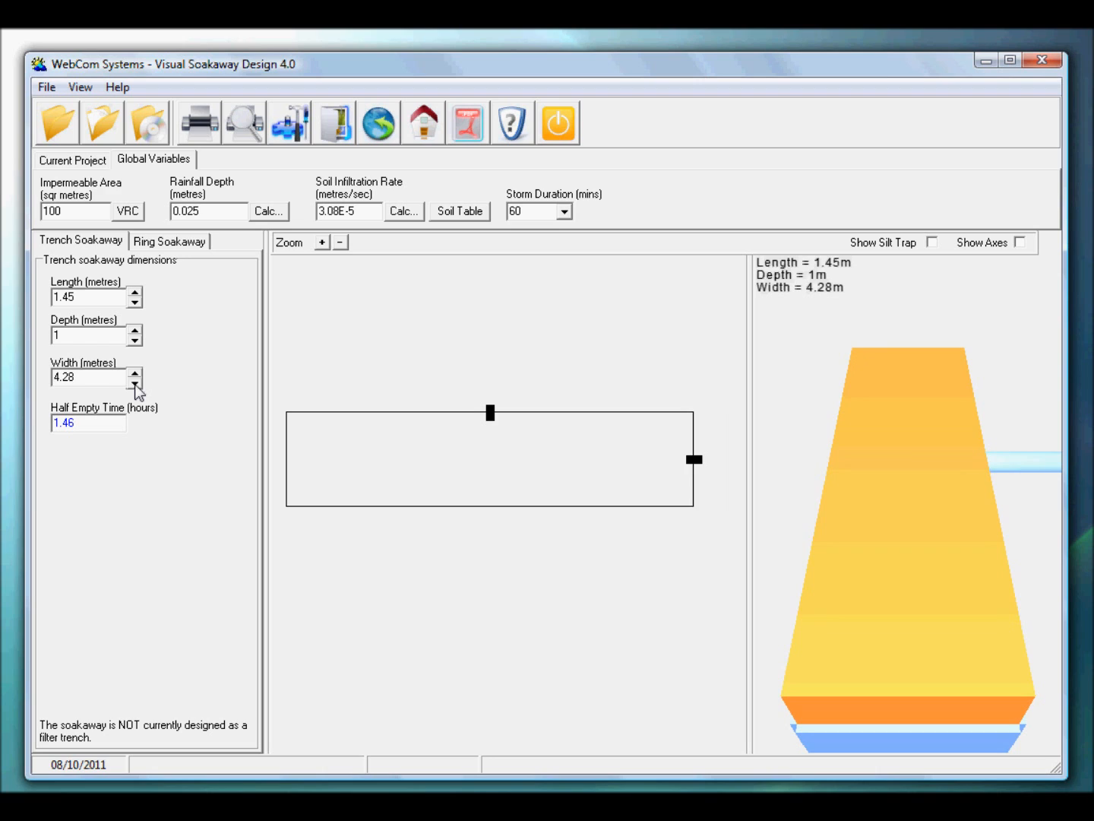
left_click(135, 384)
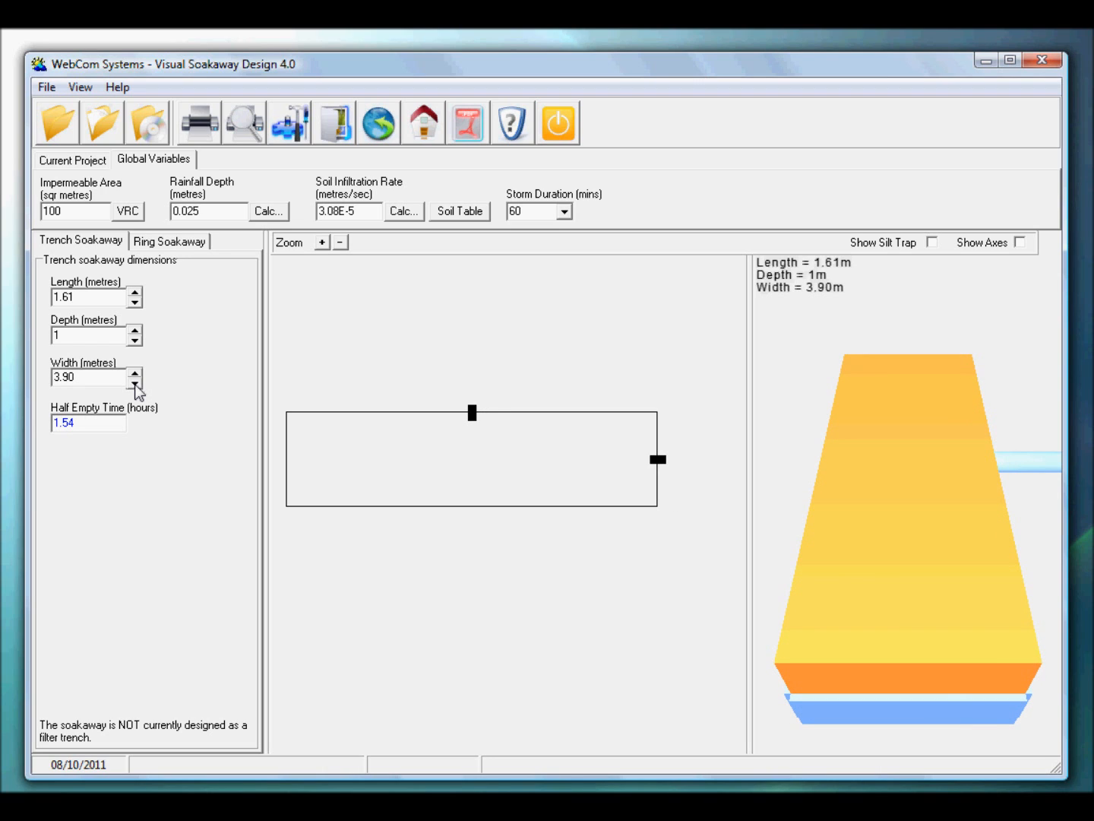
left_click(133, 384)
left_click(134, 384)
left_click(135, 385)
left_click(135, 384)
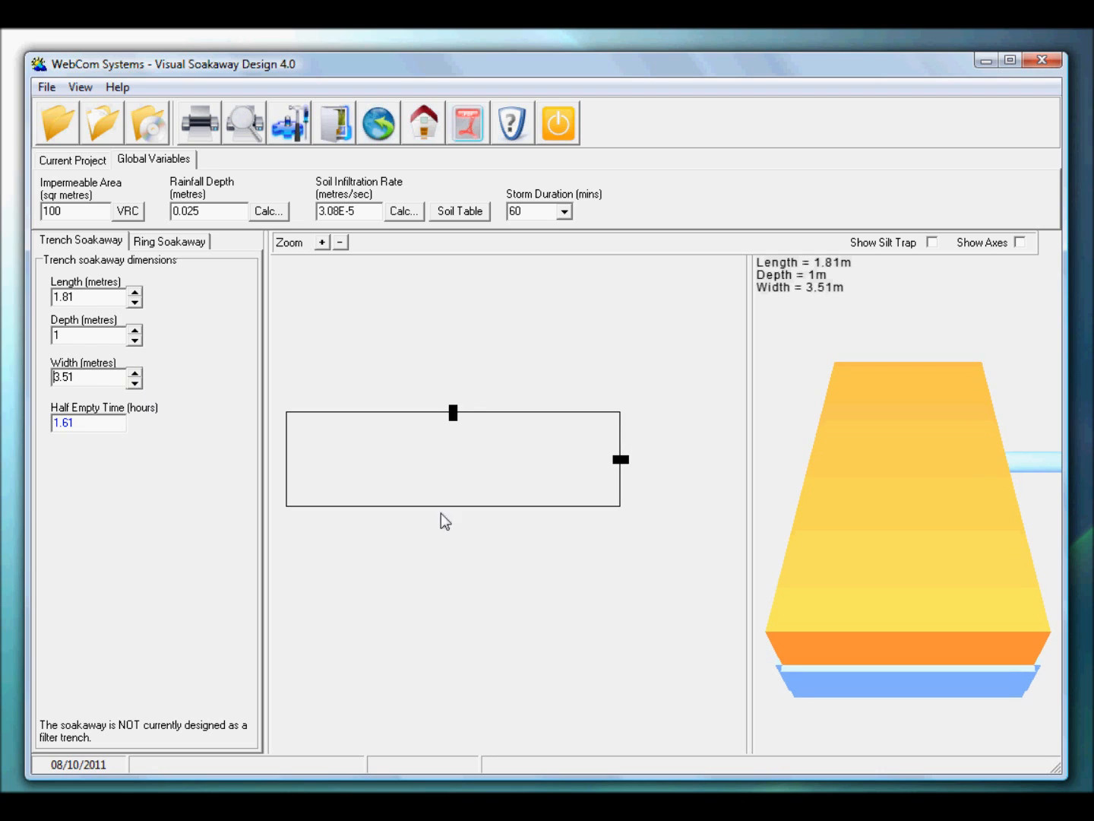
Step: Resize the trench in the plan view to about 2.32 m wide and enlarge the 3D view area
left_click_drag(648, 459, 538, 456)
left_click_drag(437, 467, 486, 515)
left_click_drag(746, 457, 627, 456)
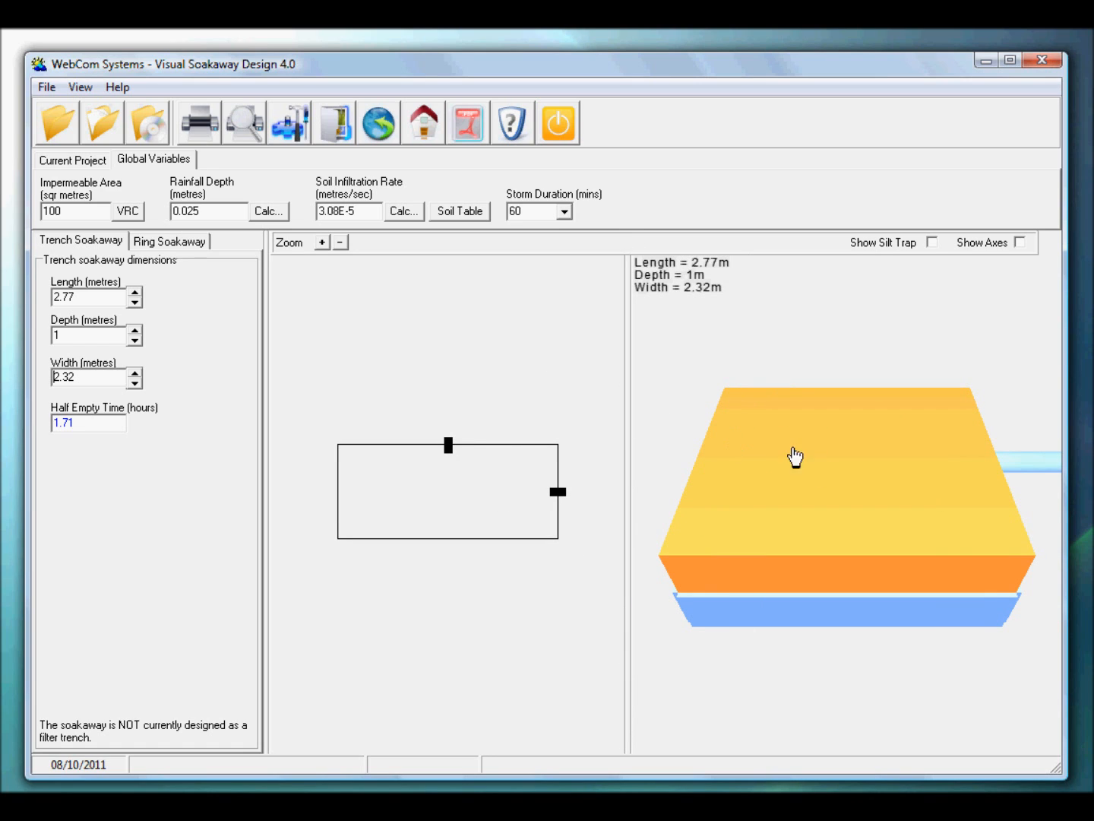
Step: Narrow the trench outline in the 2D drawing to about 1.96 m wide and enlarge the 3D view area
mouse_move(471, 481)
left_mouse_down()
mouse_move(464, 435)
mouse_move(474, 461)
left_mouse_up()
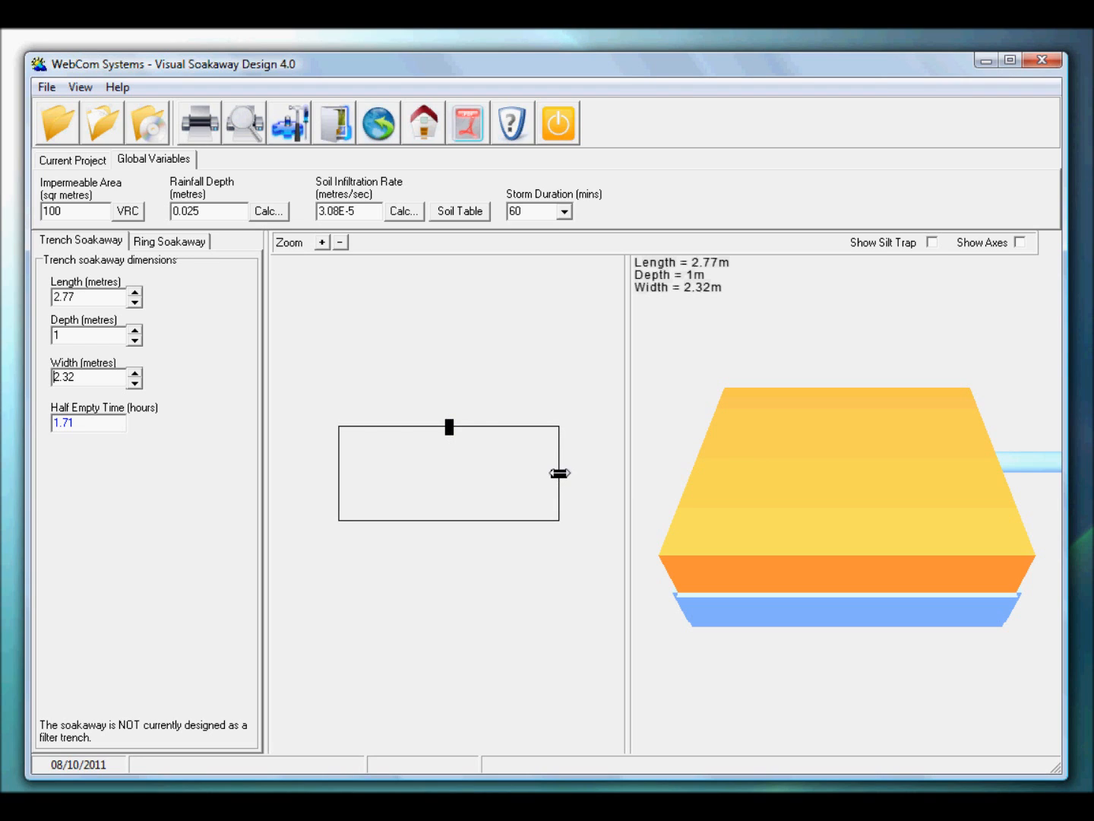
left_click_drag(560, 473, 526, 475)
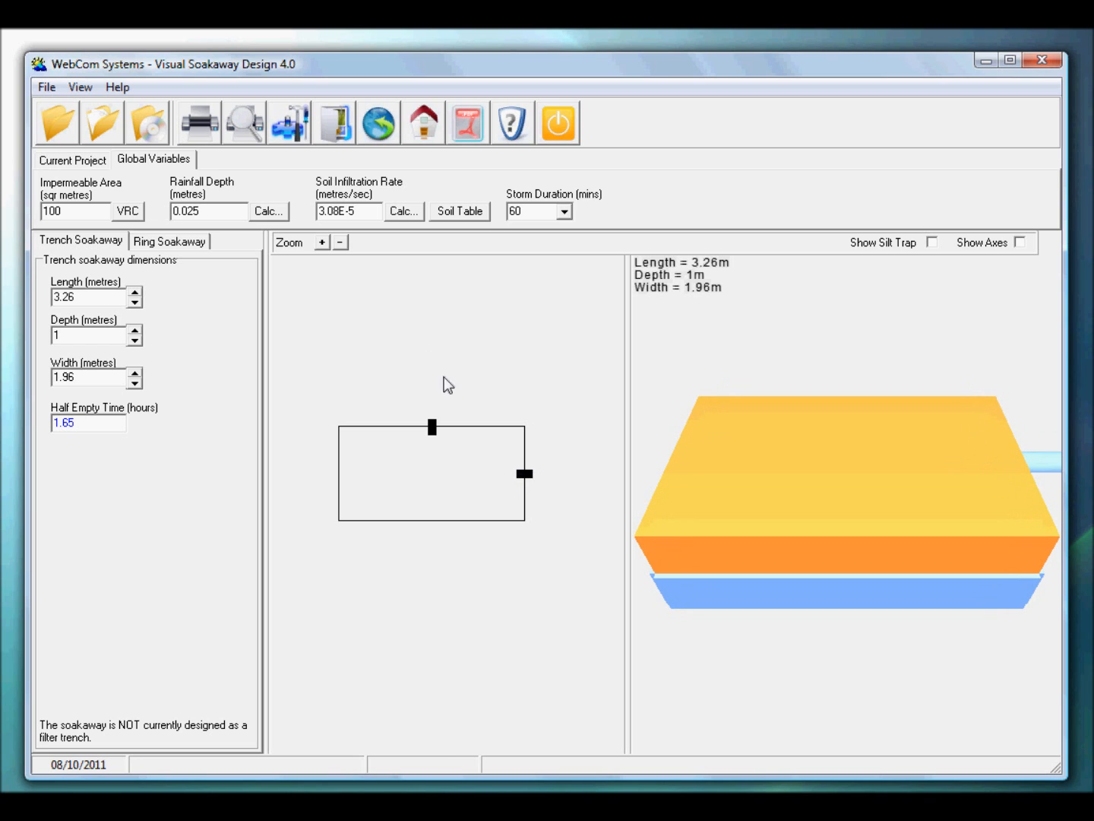
left_click_drag(770, 513, 809, 490)
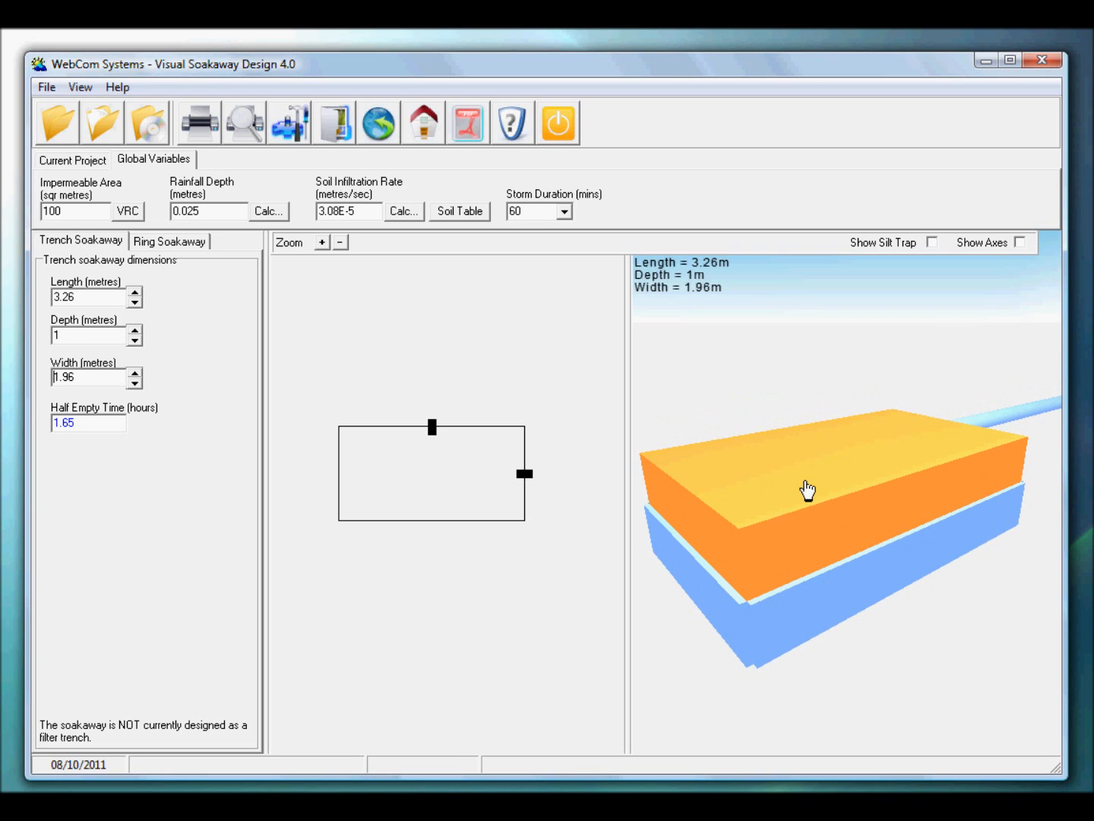
left_click_drag(628, 398, 595, 398)
left_click_drag(763, 482, 789, 483)
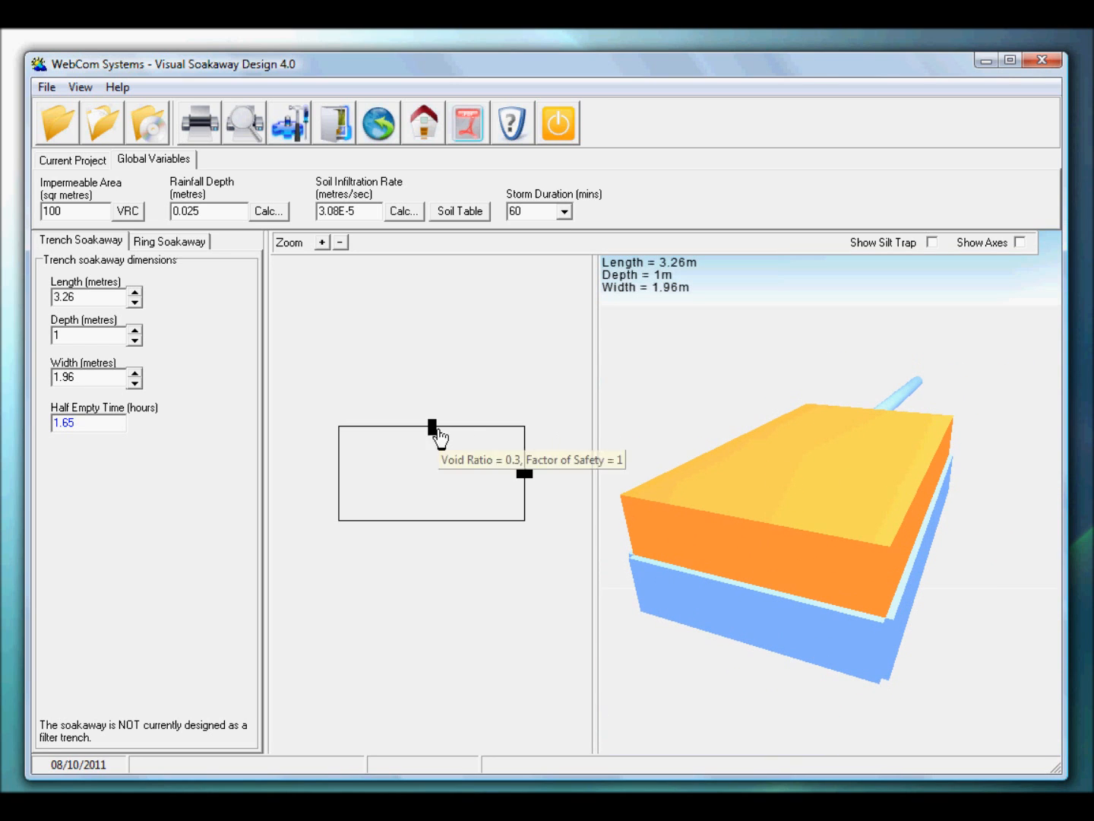
Step: Resize the trench outline in the 2D drawing to about 1.36 m deep and 1.62 m wide
left_click_drag(433, 426, 432, 392)
left_click_drag(538, 456, 491, 455)
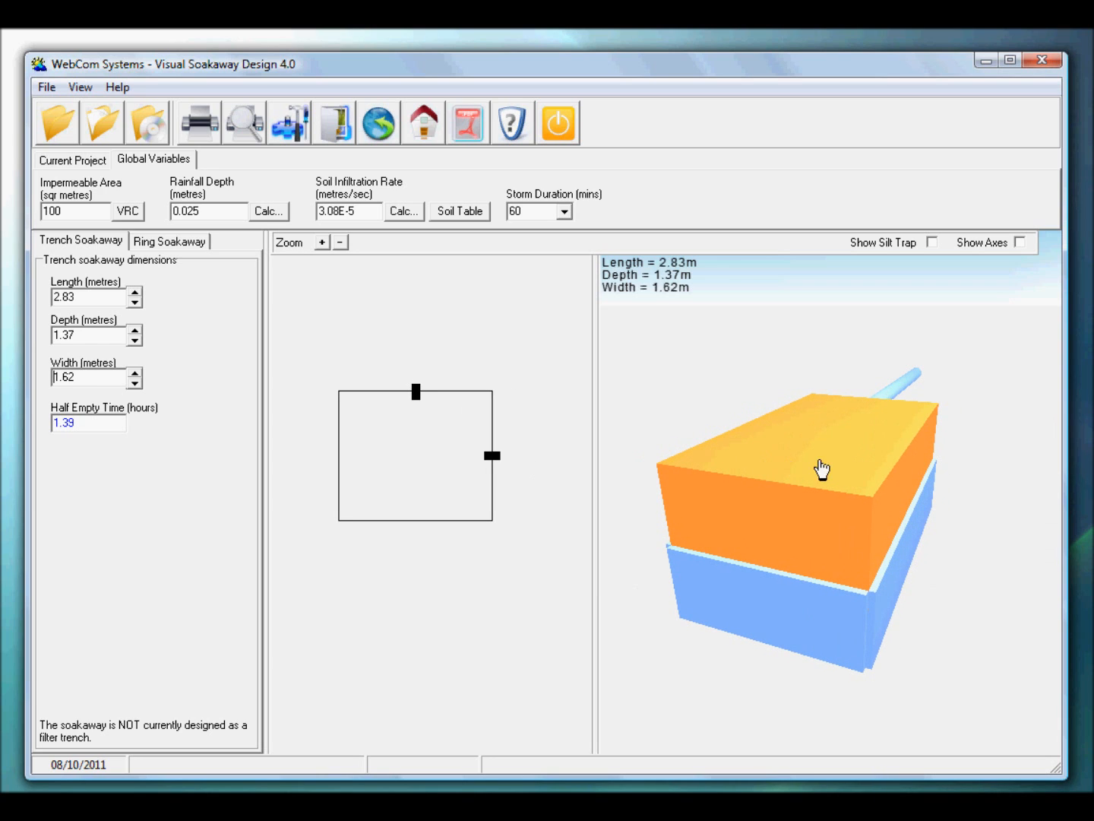
left_click_drag(821, 462, 809, 469)
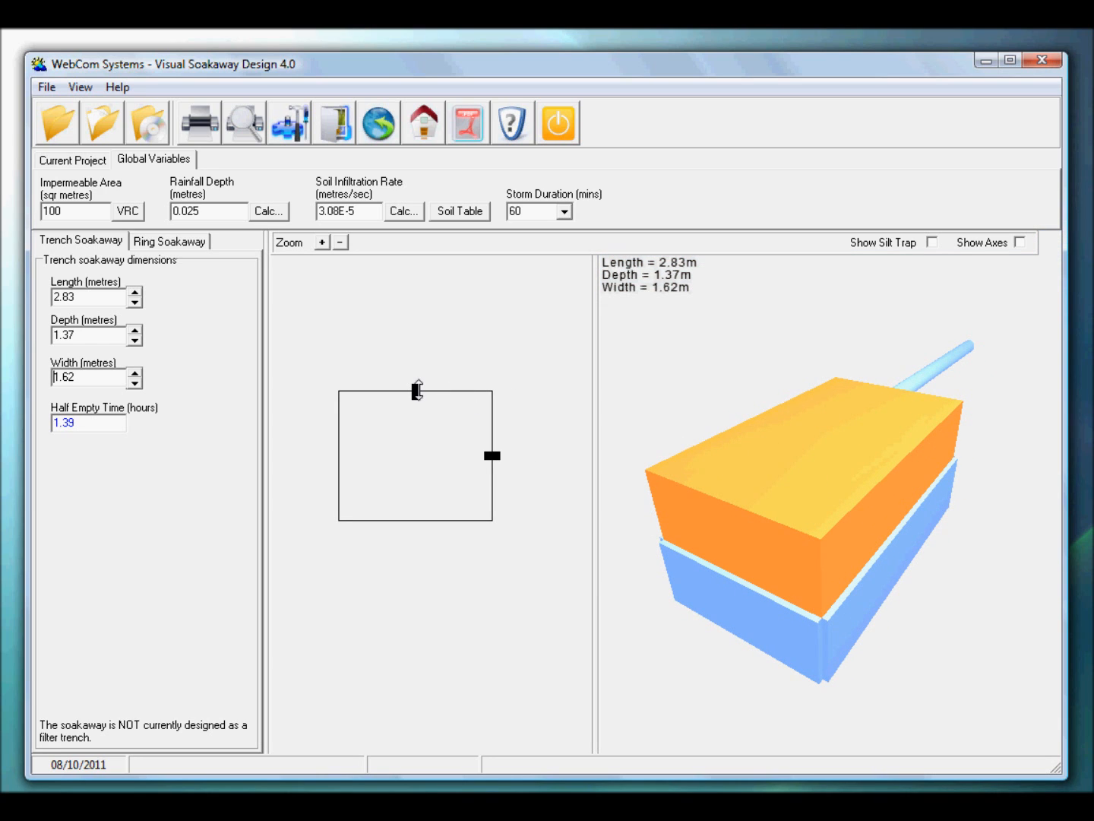
left_click_drag(416, 390, 418, 390)
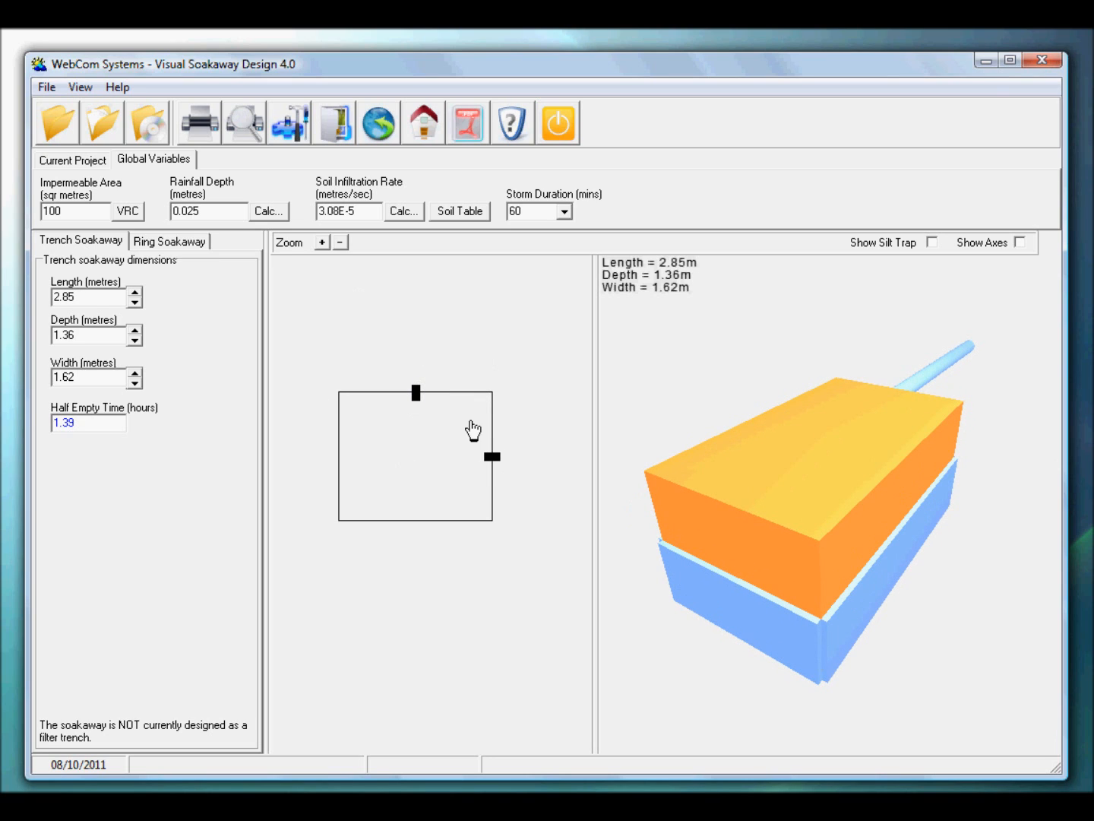
Step: Lower the trench length by three increments and raise it back to 2.85 m
left_click(134, 304)
left_click(135, 303)
left_click(134, 304)
left_click(134, 293)
left_click(133, 291)
left_click(134, 292)
Step: Examine the trench soakaway model in 3D from above and from beneath its base
left_click_drag(747, 492, 745, 482)
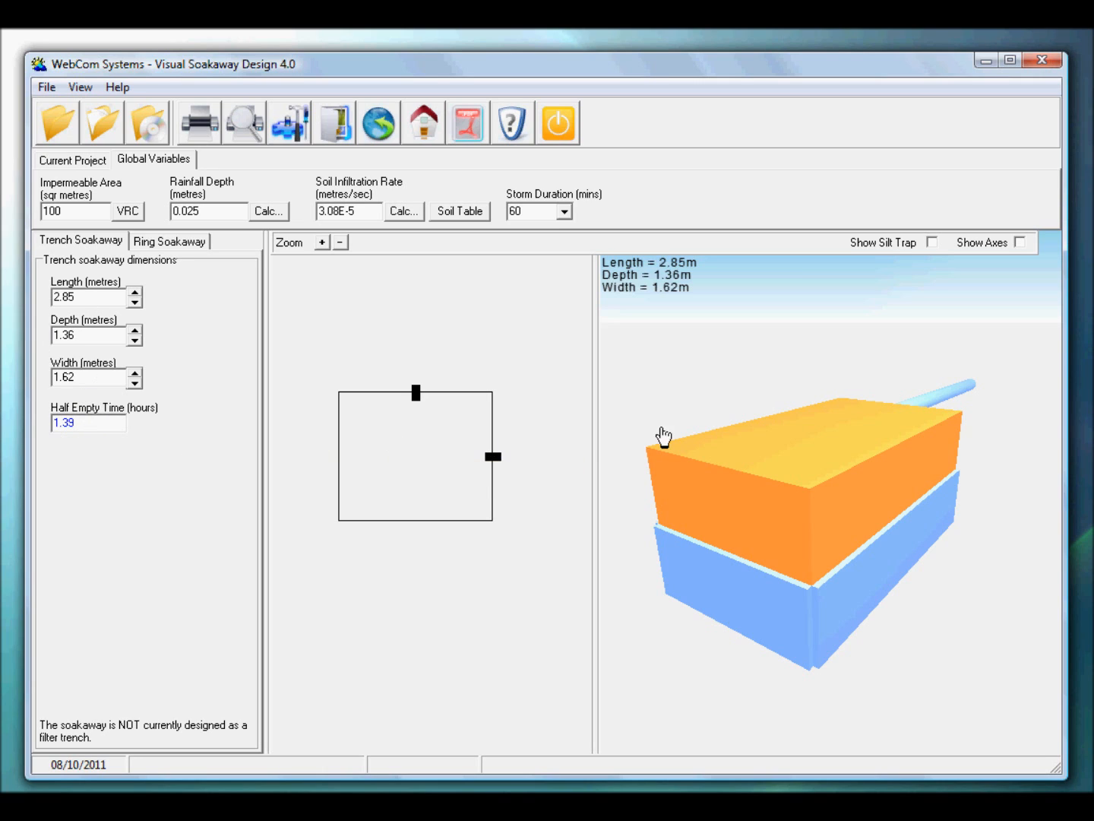
left_click_drag(811, 498, 840, 449)
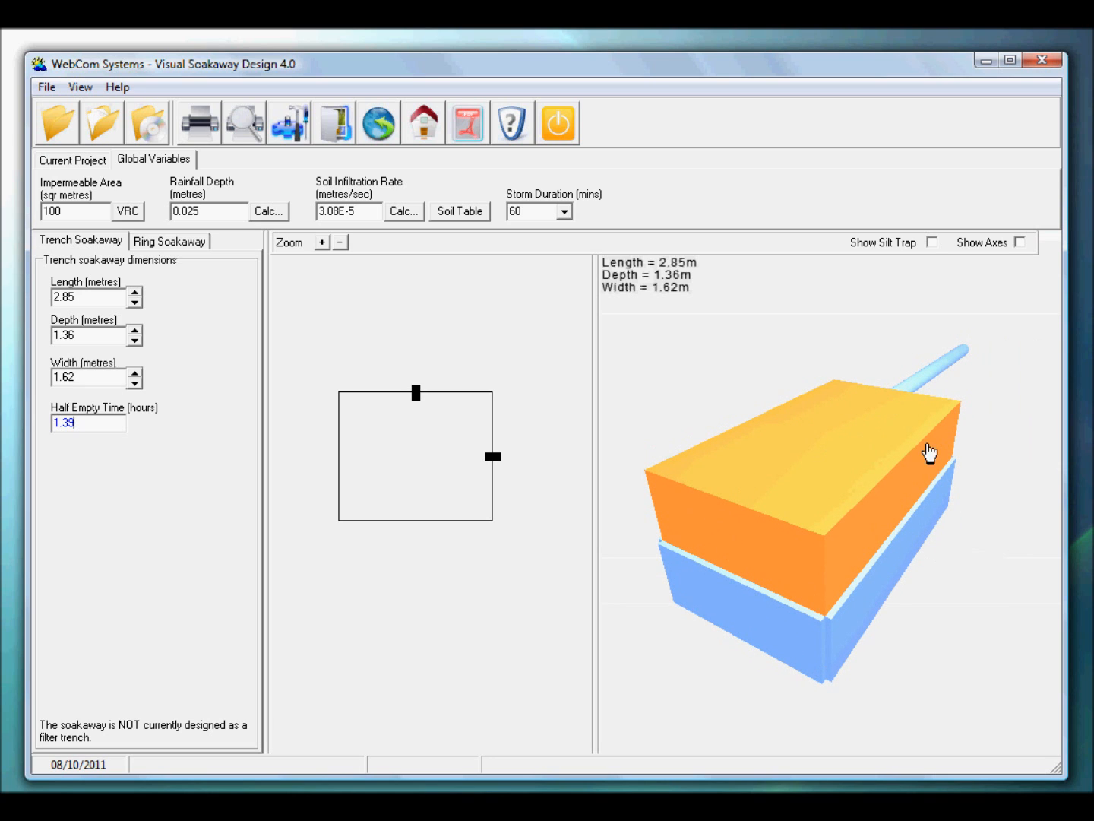
left_click_drag(909, 479, 995, 398)
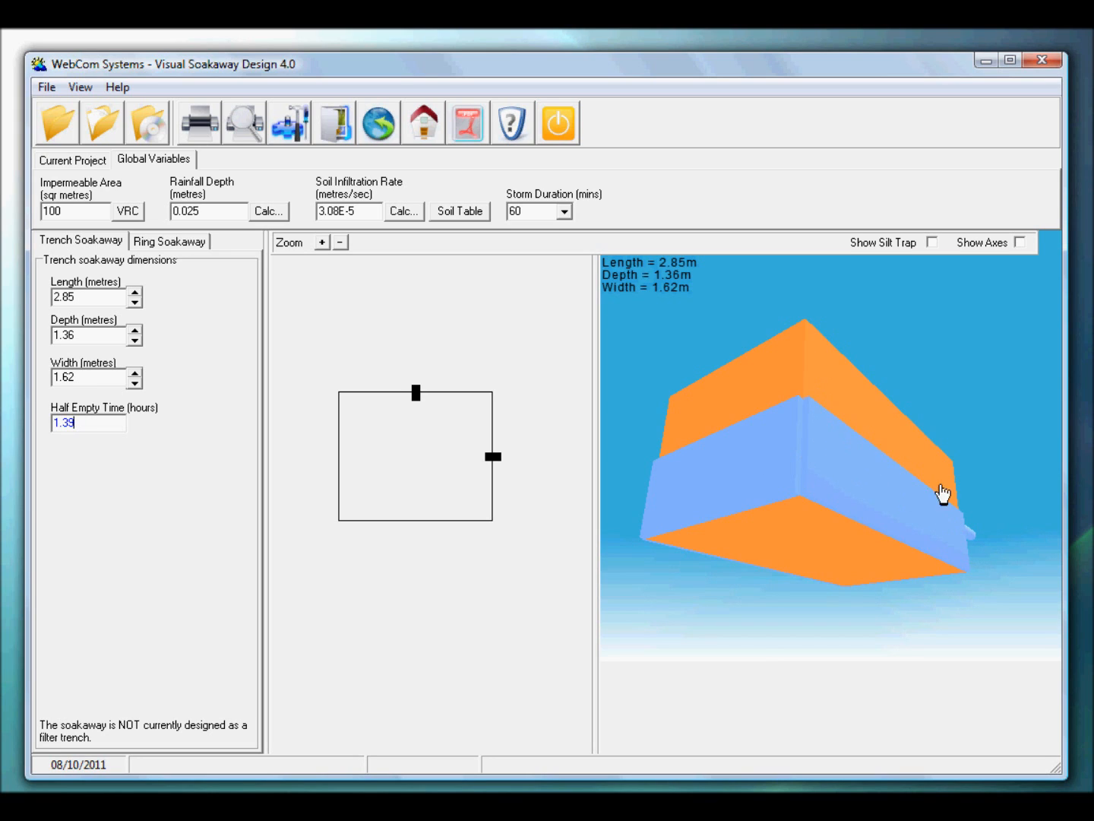
left_click_drag(710, 471, 808, 498)
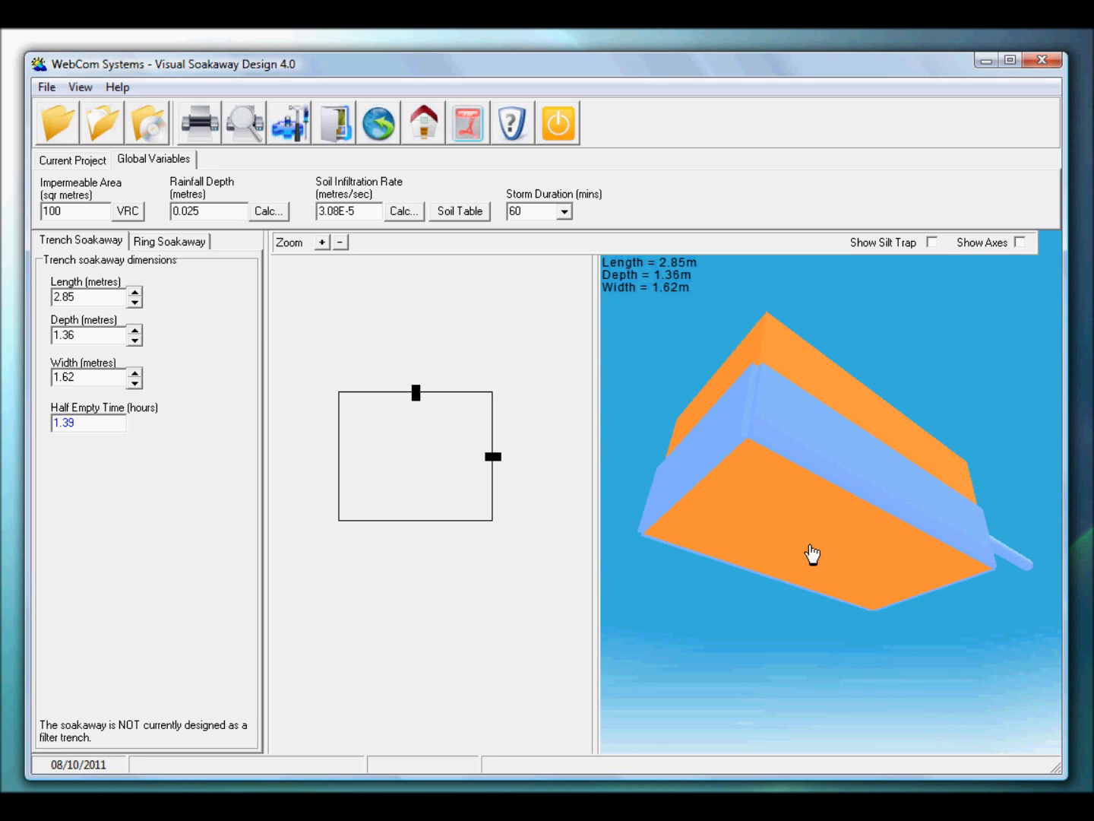
left_click_drag(824, 469, 834, 474)
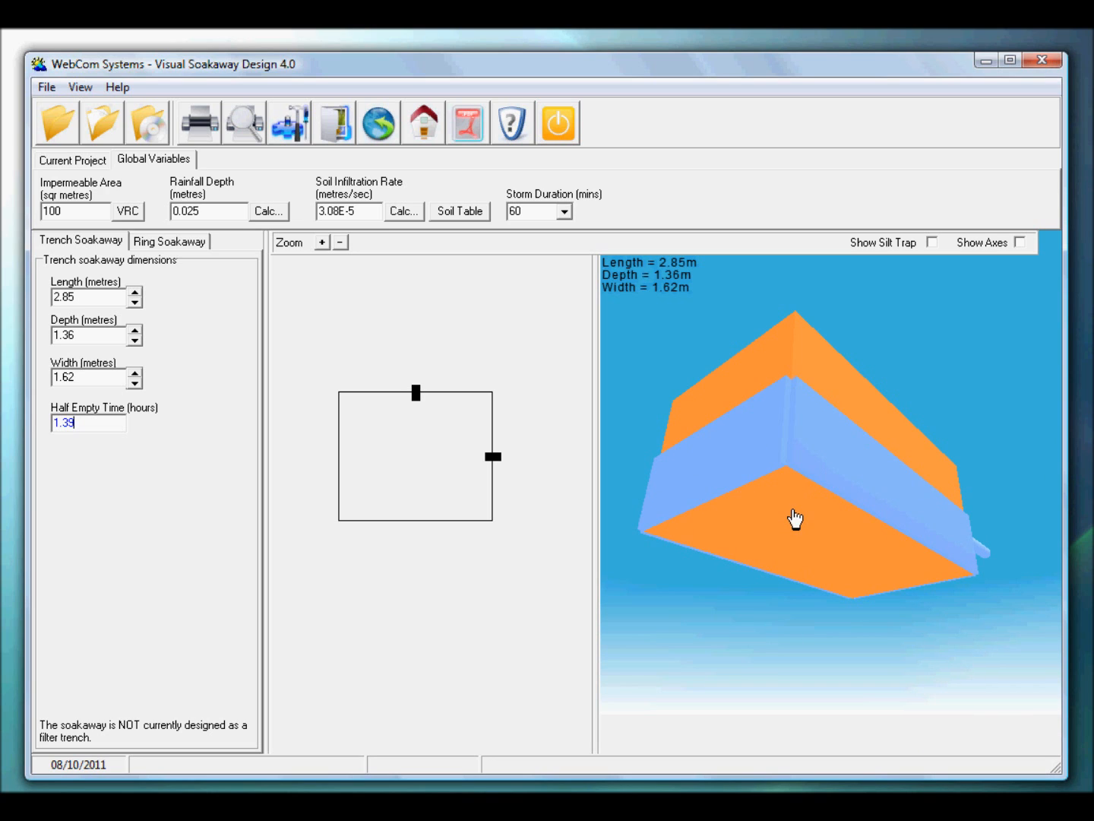
mouse_move(798, 519)
left_mouse_down()
mouse_move(803, 533)
mouse_move(791, 517)
left_mouse_up()
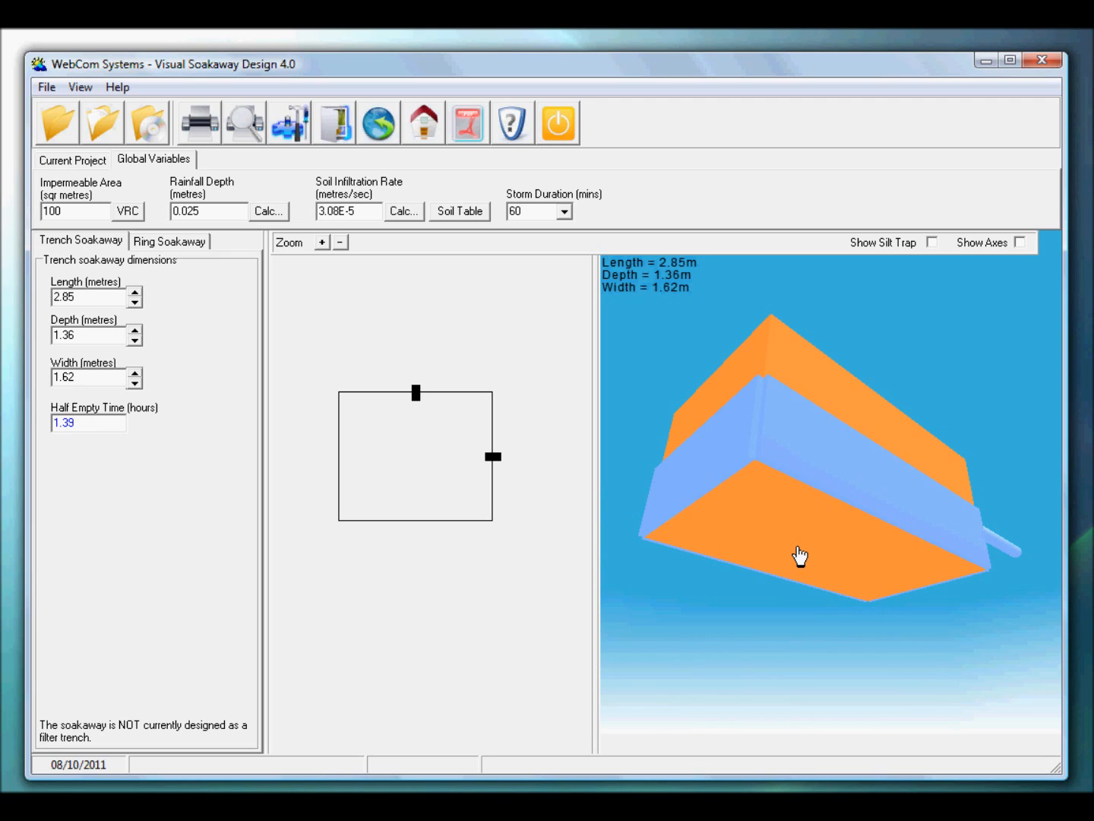
mouse_move(818, 479)
left_mouse_down()
mouse_move(831, 463)
mouse_move(845, 480)
mouse_move(811, 472)
mouse_move(824, 481)
mouse_move(841, 469)
mouse_move(831, 518)
mouse_move(821, 471)
left_mouse_up()
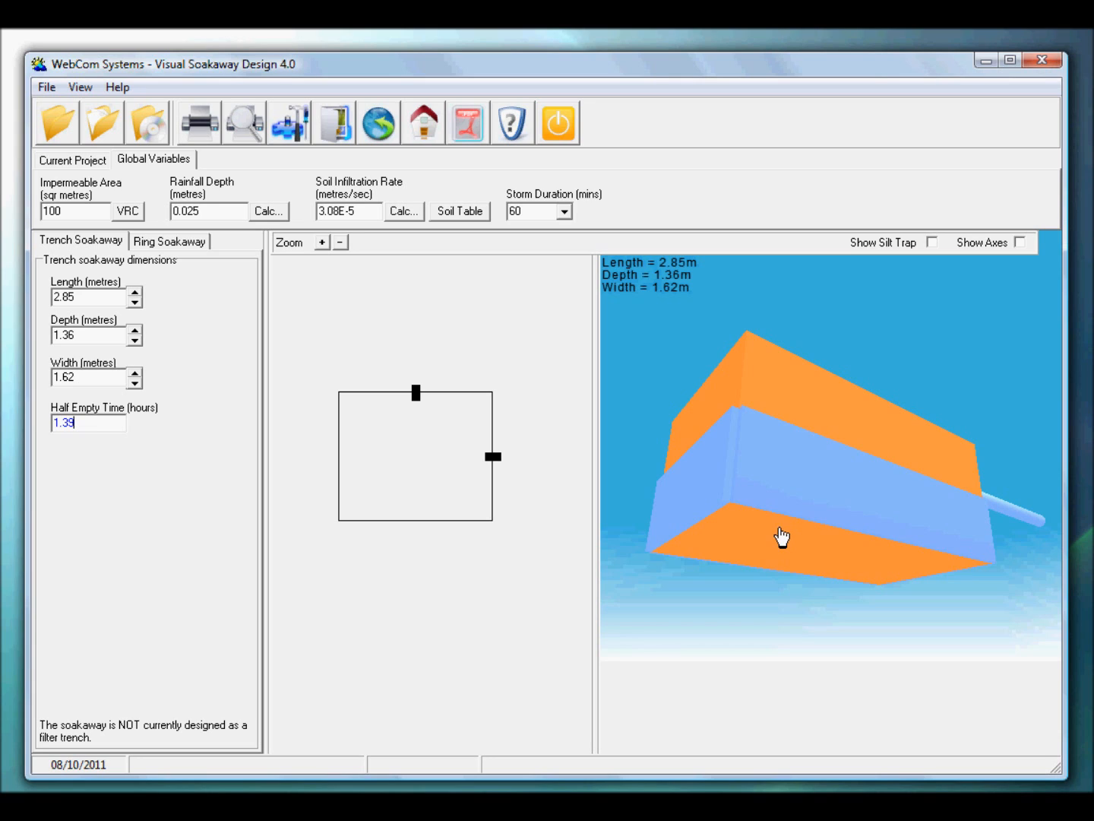
Step: Include the base in the trench soakaway calculation through the design options and apply the change
left_click(291, 126)
left_click_drag(387, 191, 415, 189)
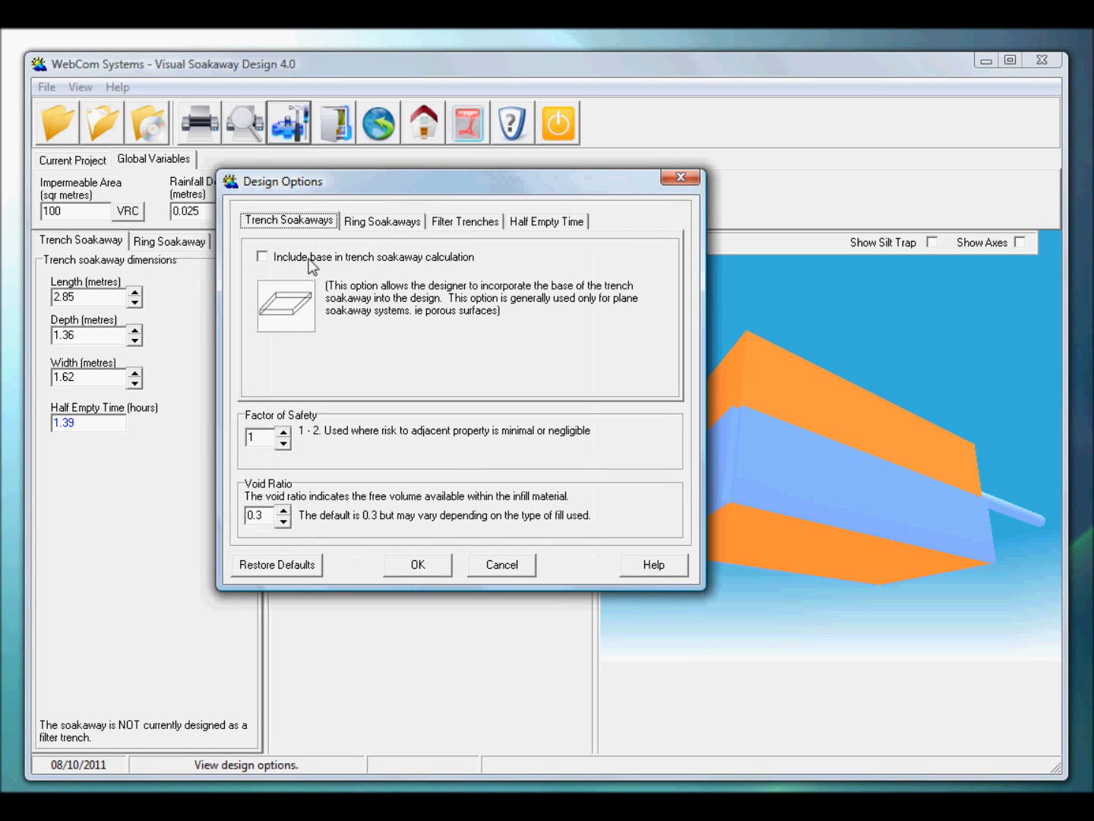
left_click(292, 307)
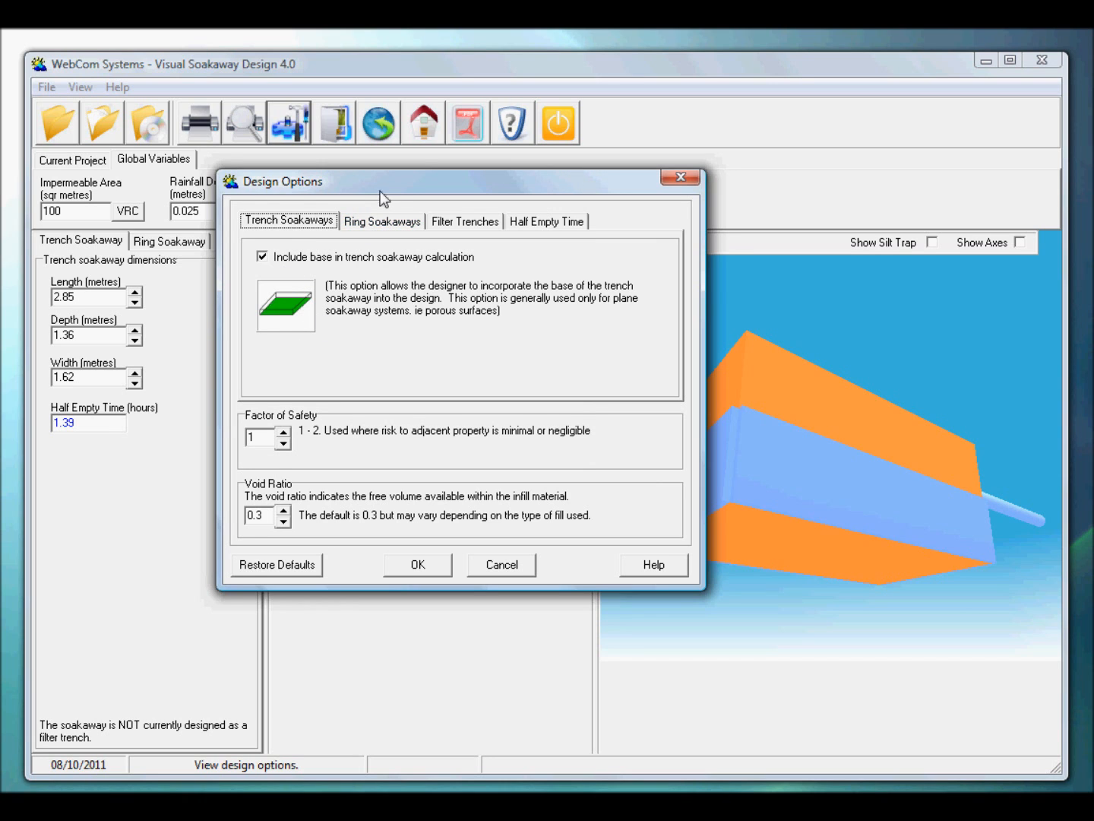
left_click_drag(380, 191, 393, 187)
left_click(431, 562)
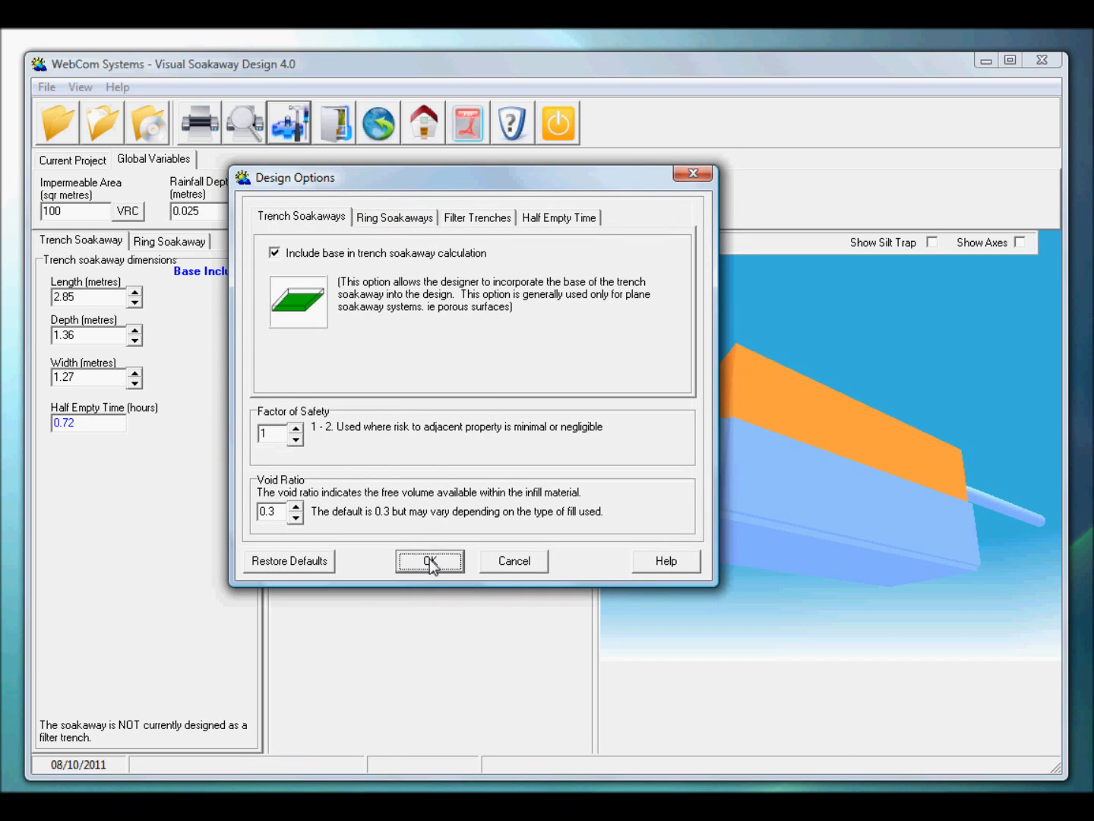
left_click_drag(834, 490, 845, 522)
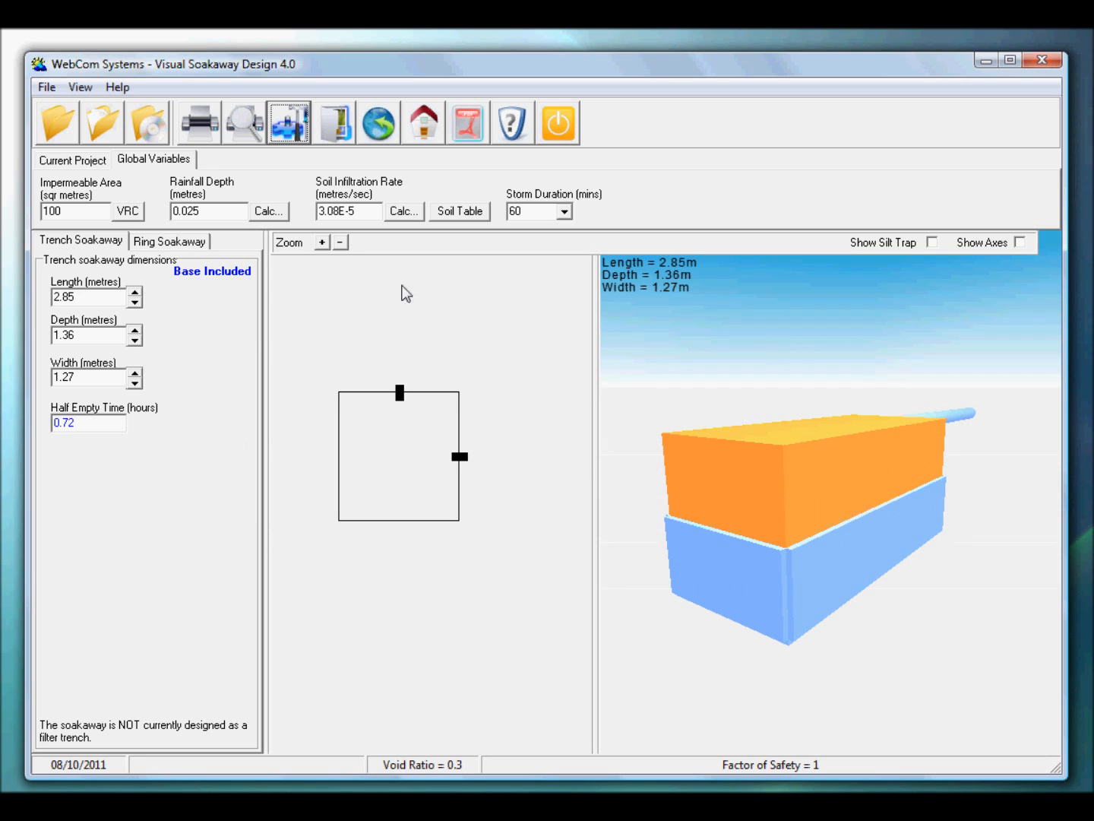
Step: Reopen the design options and switch the trench base inclusion off and on again
left_click(289, 120)
left_click_drag(447, 188, 475, 192)
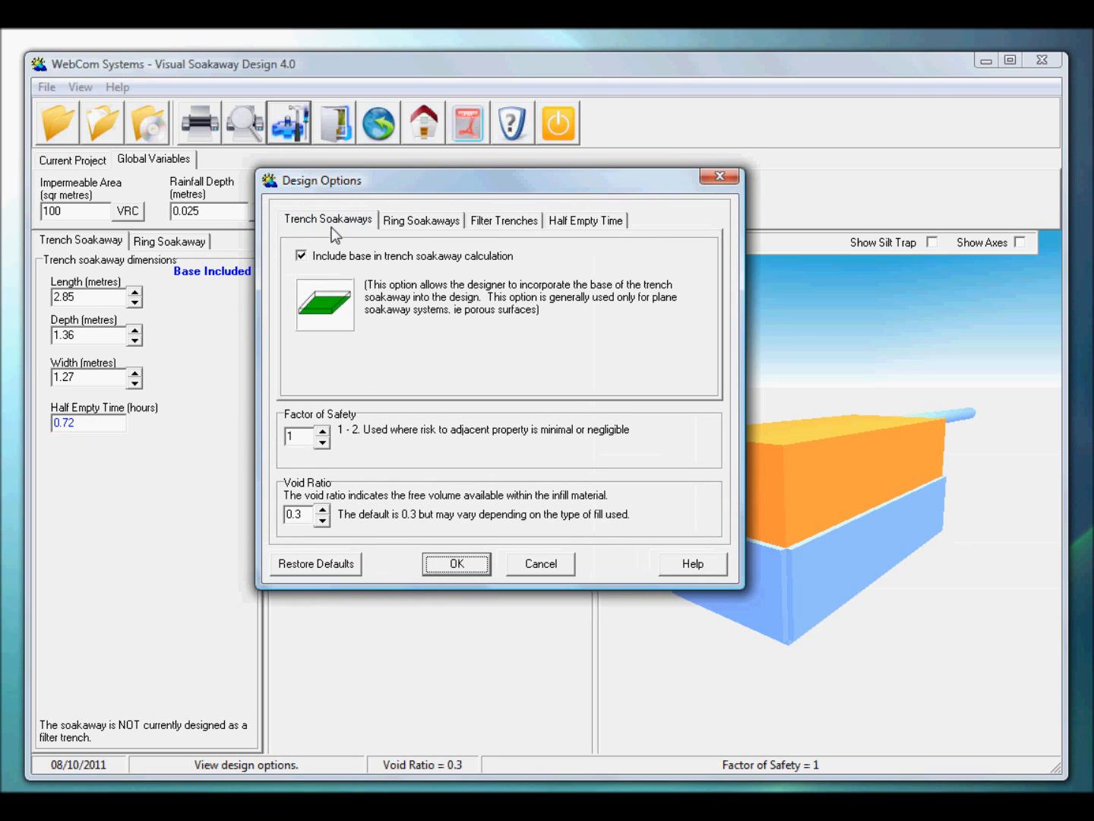
left_click(328, 304)
left_click(329, 305)
Step: Raise the factor of safety in increments to 6 to review the guidance for each range
left_click(321, 431)
left_click(322, 432)
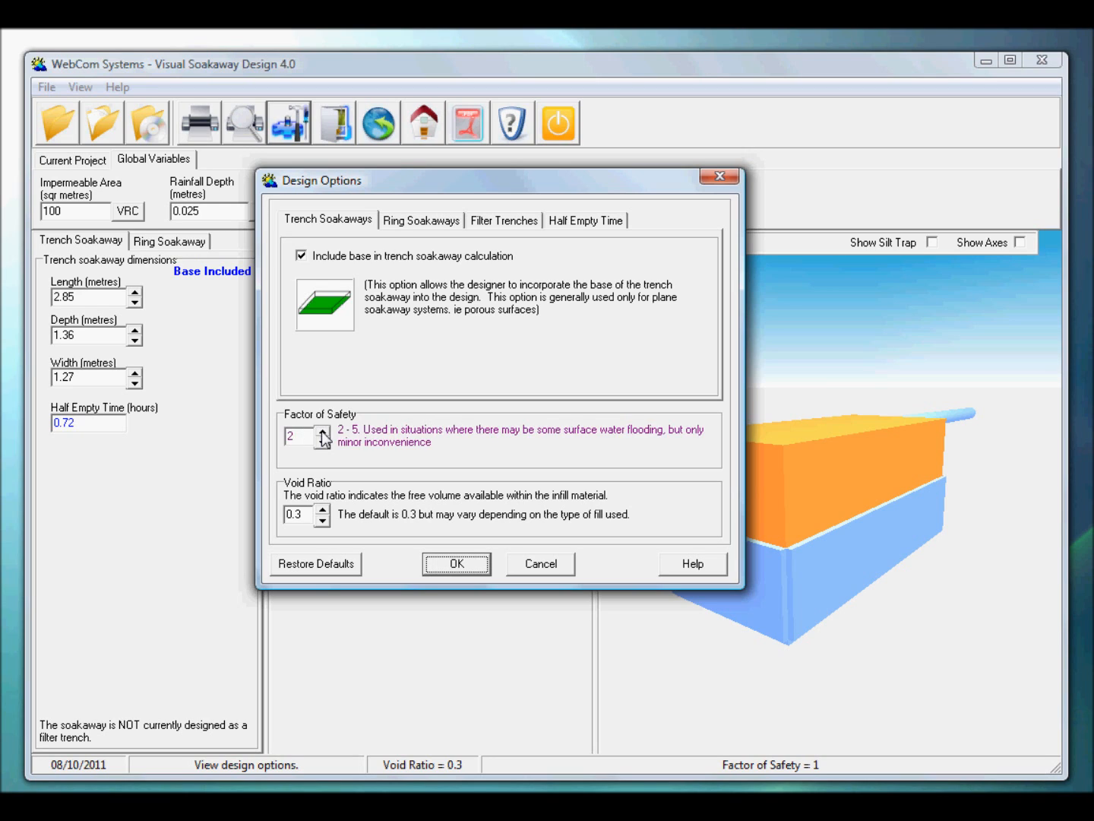
left_click(322, 431)
left_click(322, 432)
left_click(325, 433)
left_click(324, 432)
left_click(324, 433)
left_click(324, 432)
left_click(323, 433)
left_click(324, 433)
left_click(323, 433)
left_click(325, 443)
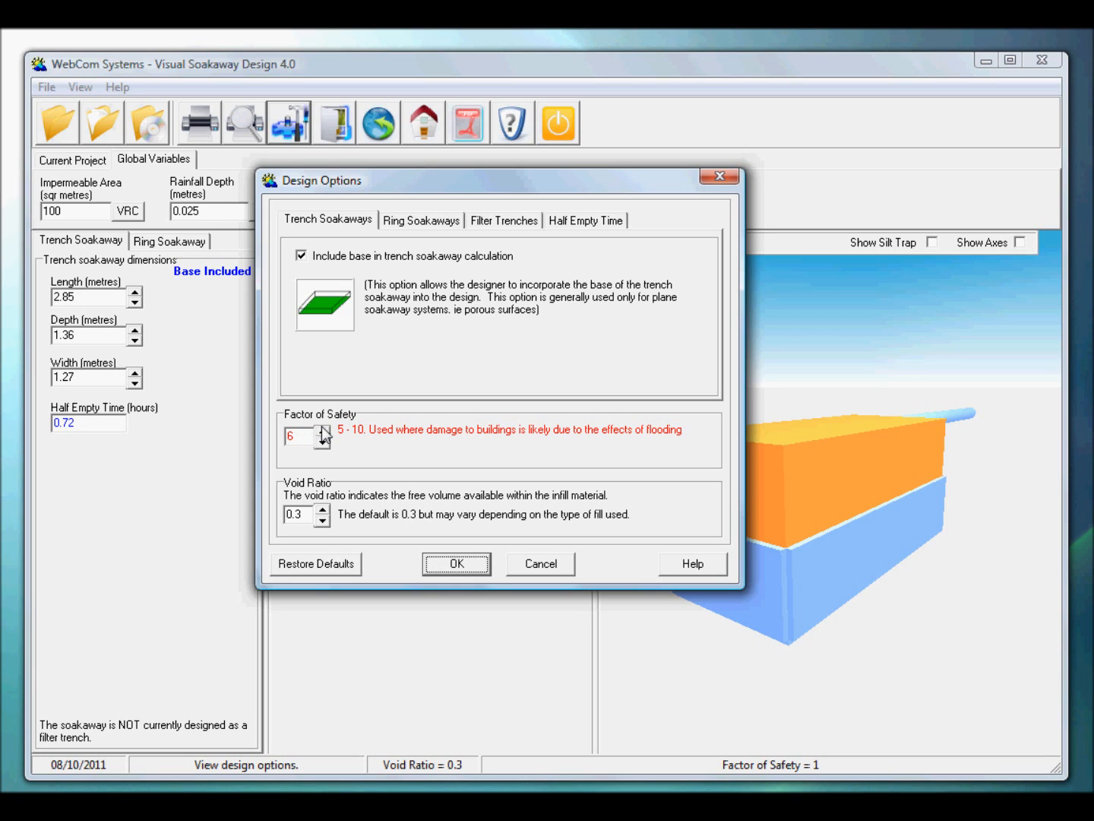
Step: Try nearby factor of safety values and return the factor of safety to 1
left_click(324, 431)
left_click(323, 443)
left_click(324, 430)
left_click(325, 431)
left_click(324, 430)
left_click(324, 431)
left_click(324, 443)
left_click(324, 444)
left_click(324, 444)
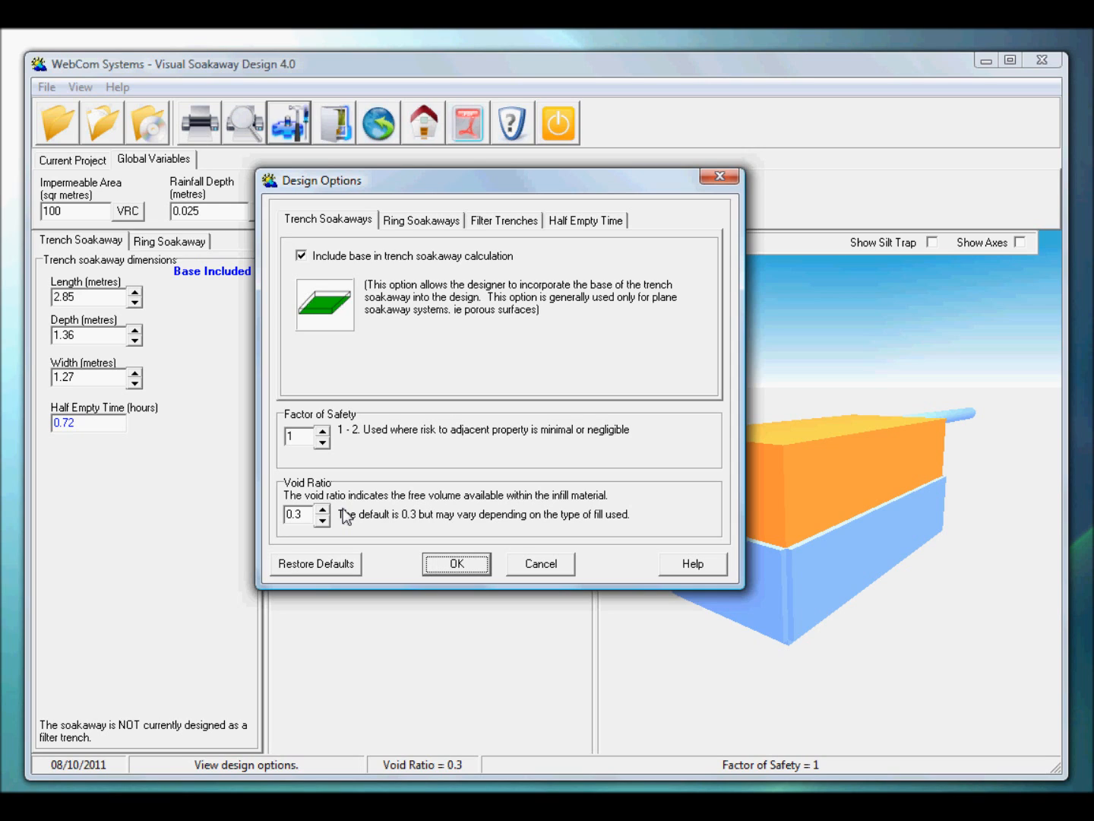
Step: Try a higher void ratio for the infill material and discard the design option changes
left_click(323, 510)
left_click(324, 509)
left_click(324, 510)
left_click(323, 510)
left_click(323, 510)
left_click(323, 509)
key("Escape")
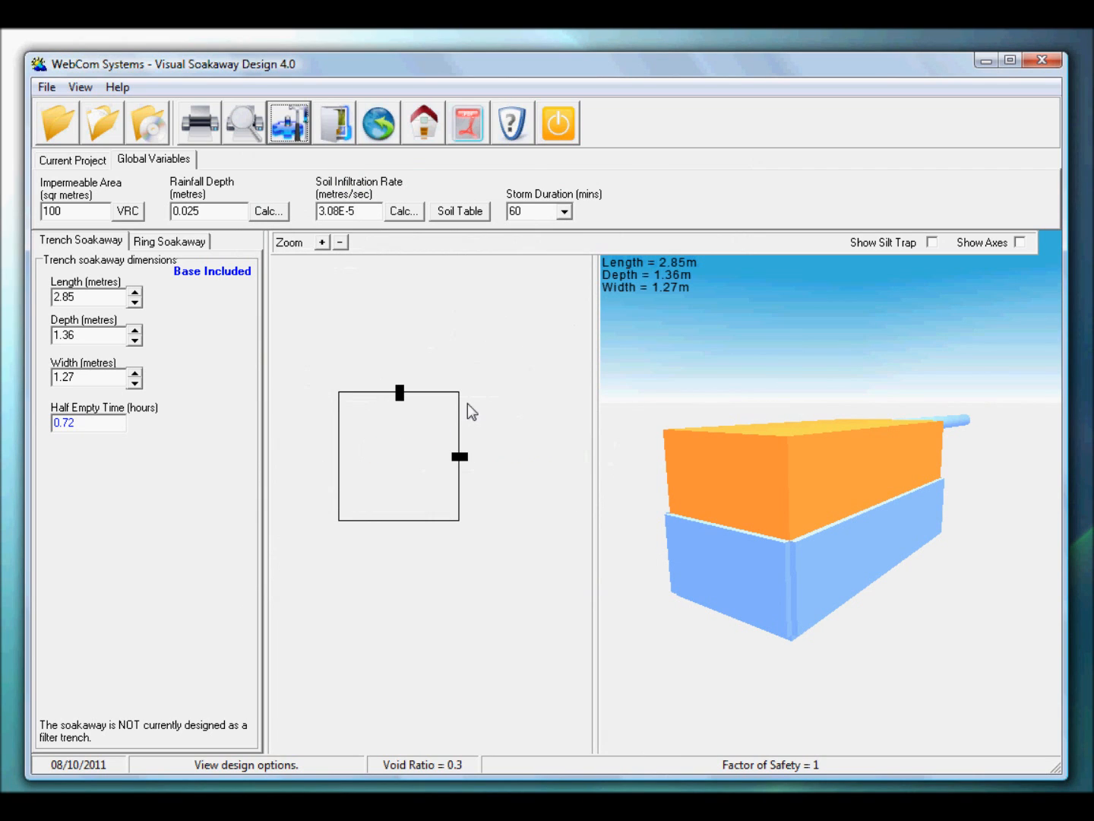
Step: Reposition the trench outline and inspect the 3D trench model and its inlet pipe from several sides
left_click_drag(391, 448, 411, 425)
left_click_drag(734, 456, 801, 509)
left_click_drag(885, 498, 821, 597)
left_click_drag(921, 448, 850, 464)
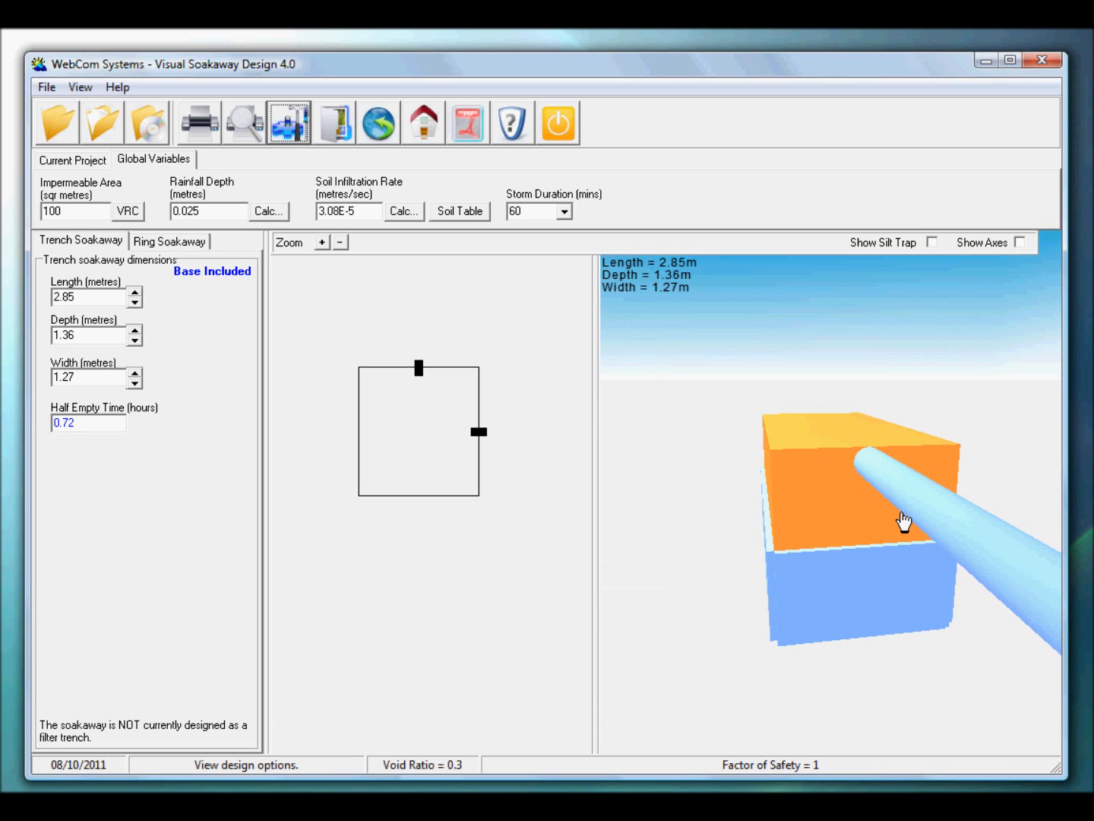
left_click_drag(831, 511, 816, 508)
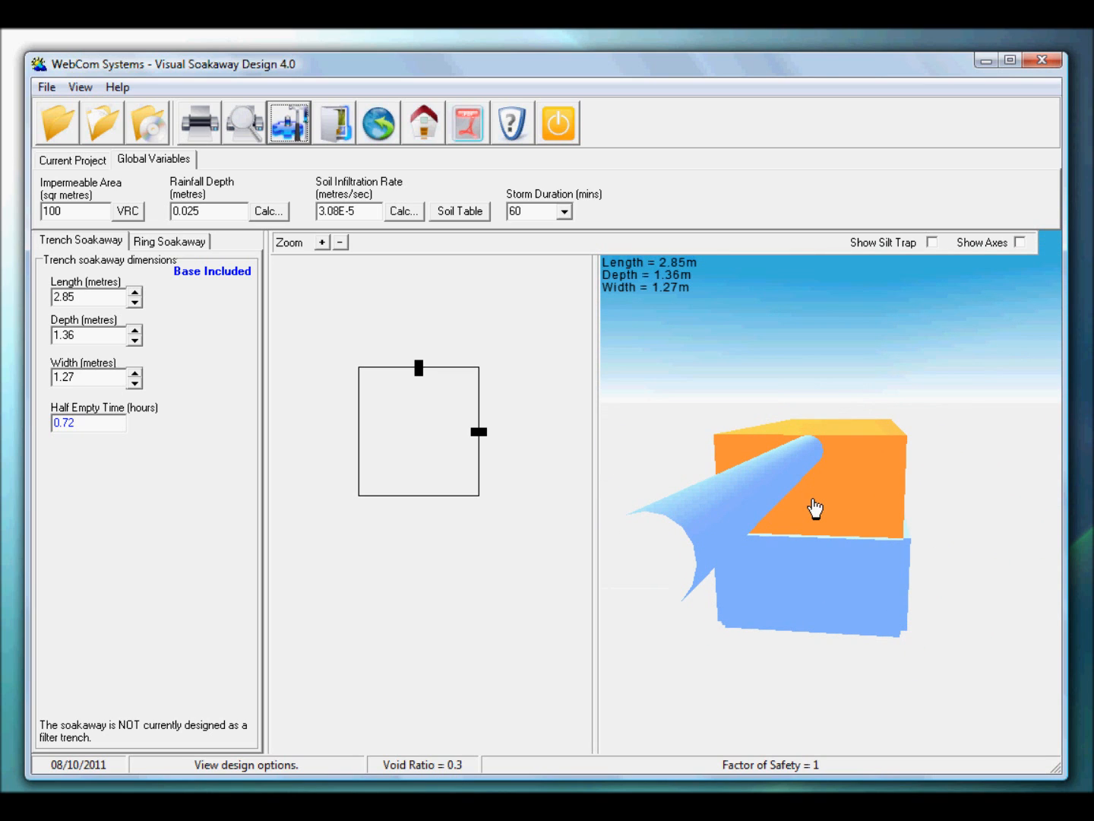
left_click_drag(816, 508, 948, 523)
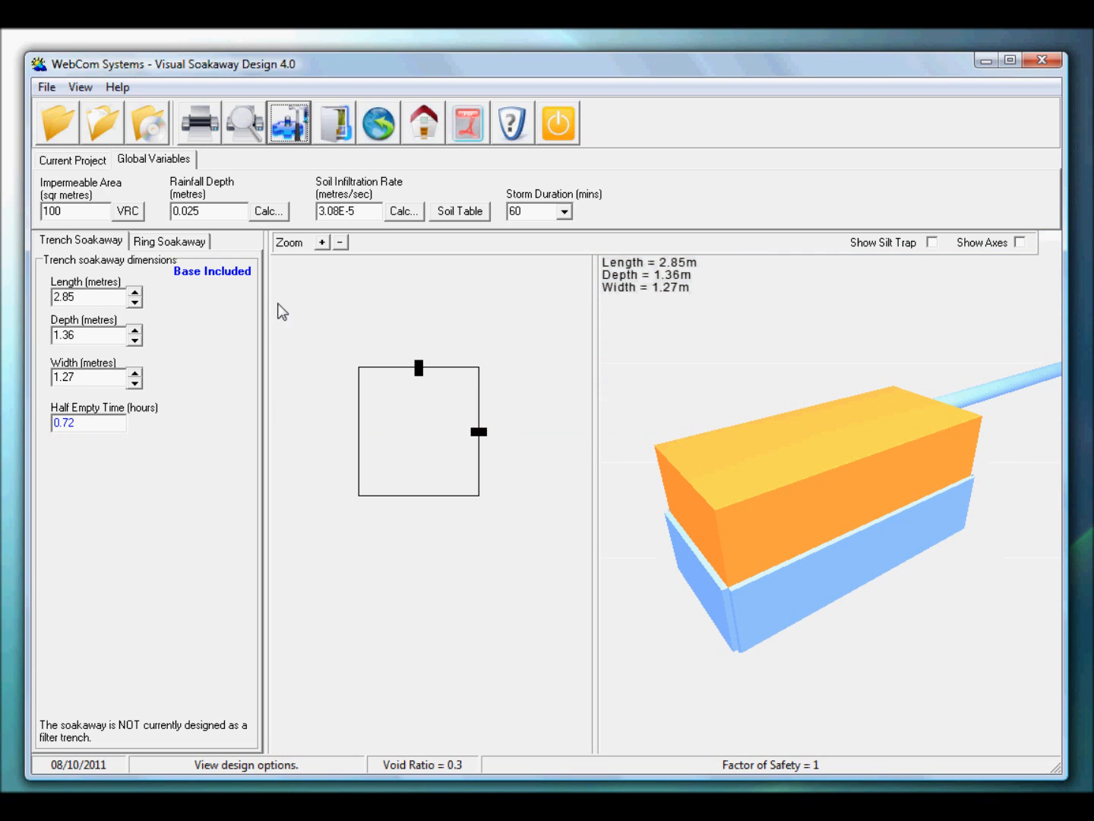
Step: Show the ring soakaway design and widen the ring table area to reveal the half empty time column
left_click(161, 243)
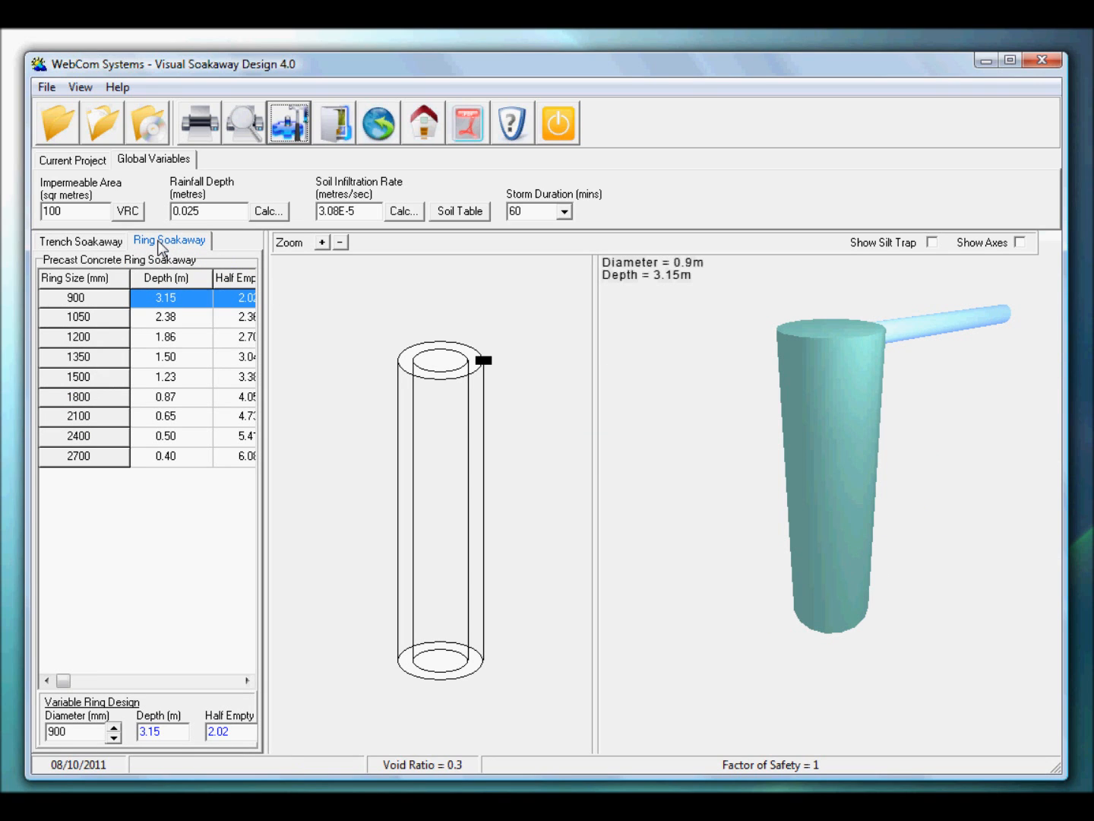
left_click_drag(265, 341, 319, 342)
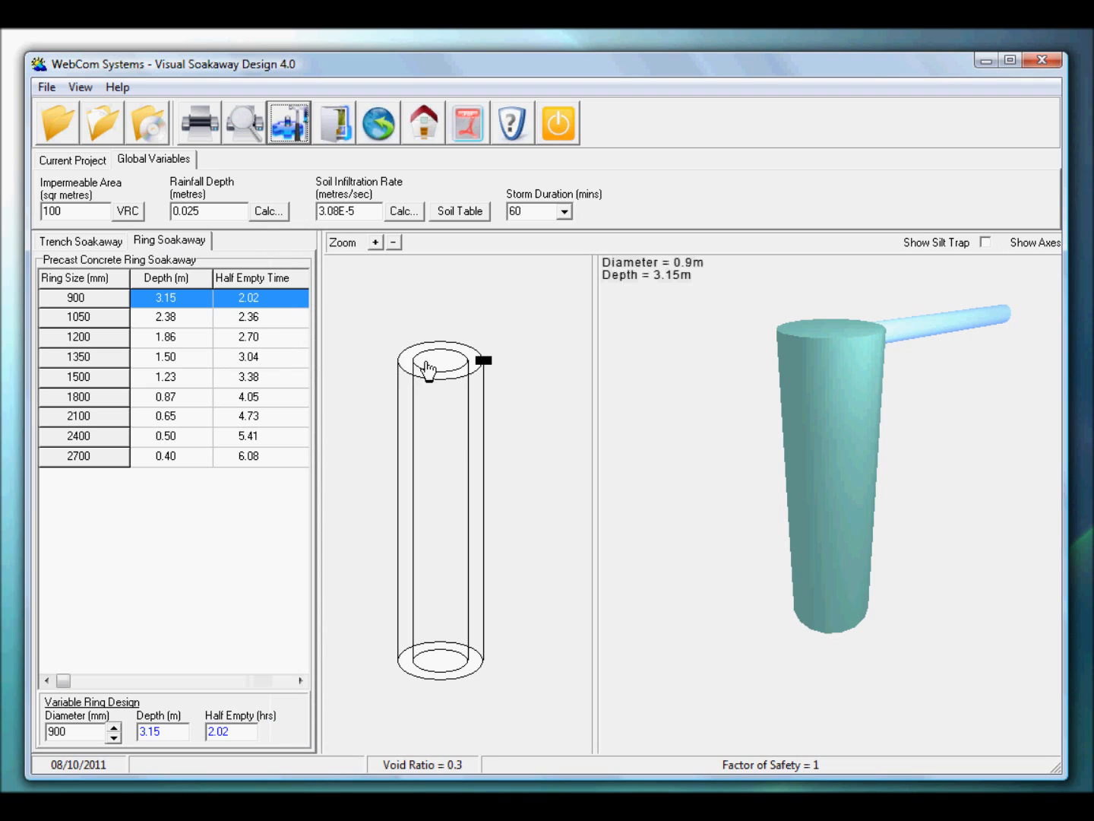
left_click_drag(786, 366, 791, 356)
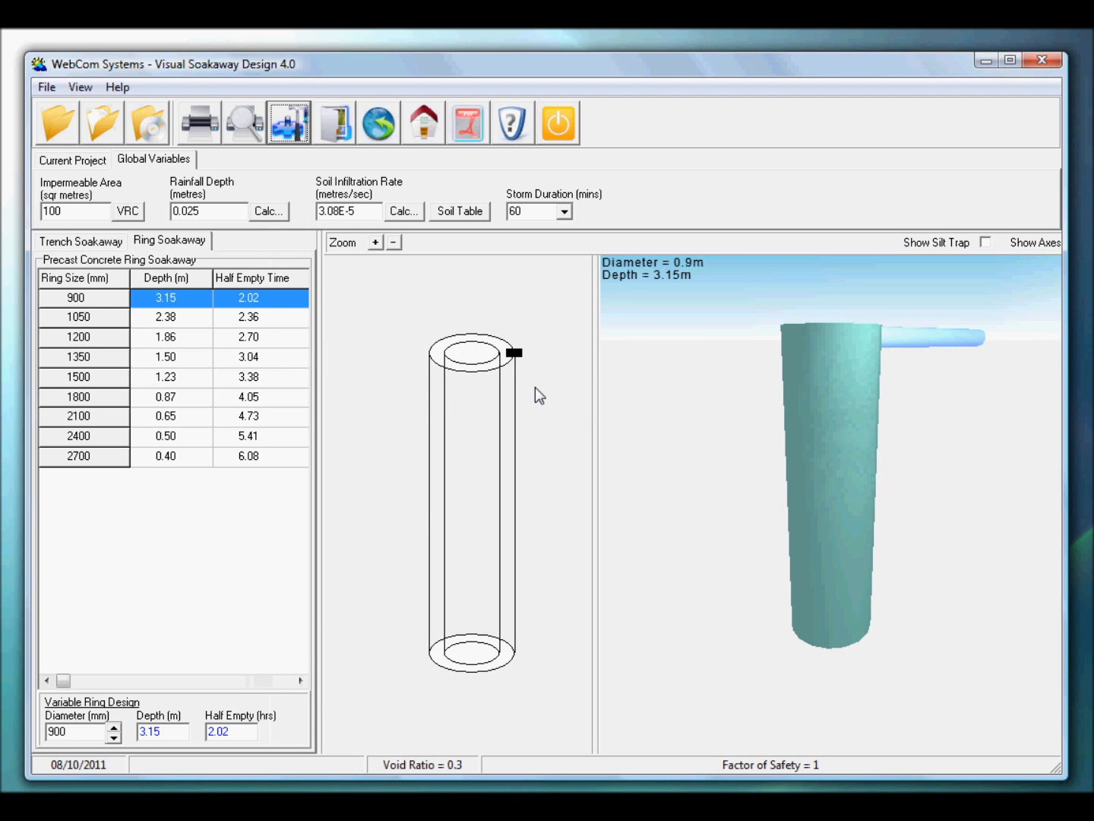
Step: Compare the precast ring sizes from 1050 to 1500 mm and select the 1350 mm ring
left_click(172, 318)
left_click(182, 338)
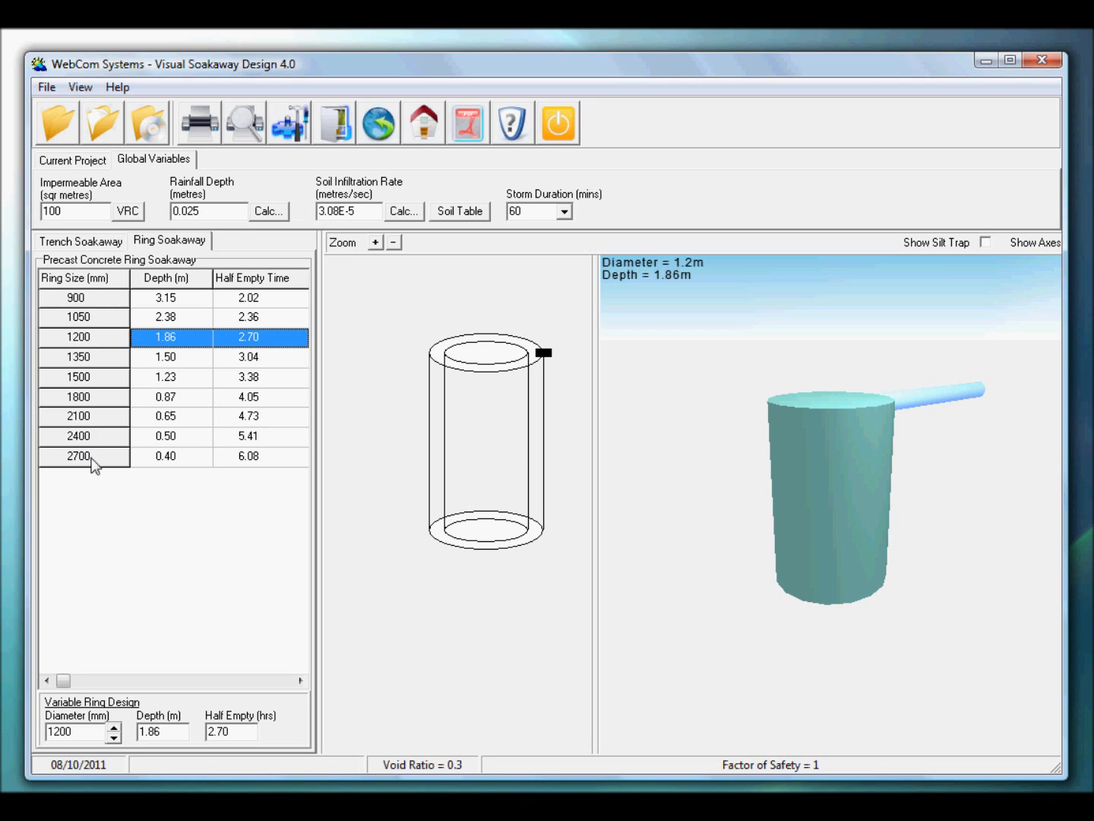
left_click(172, 357)
left_click(171, 335)
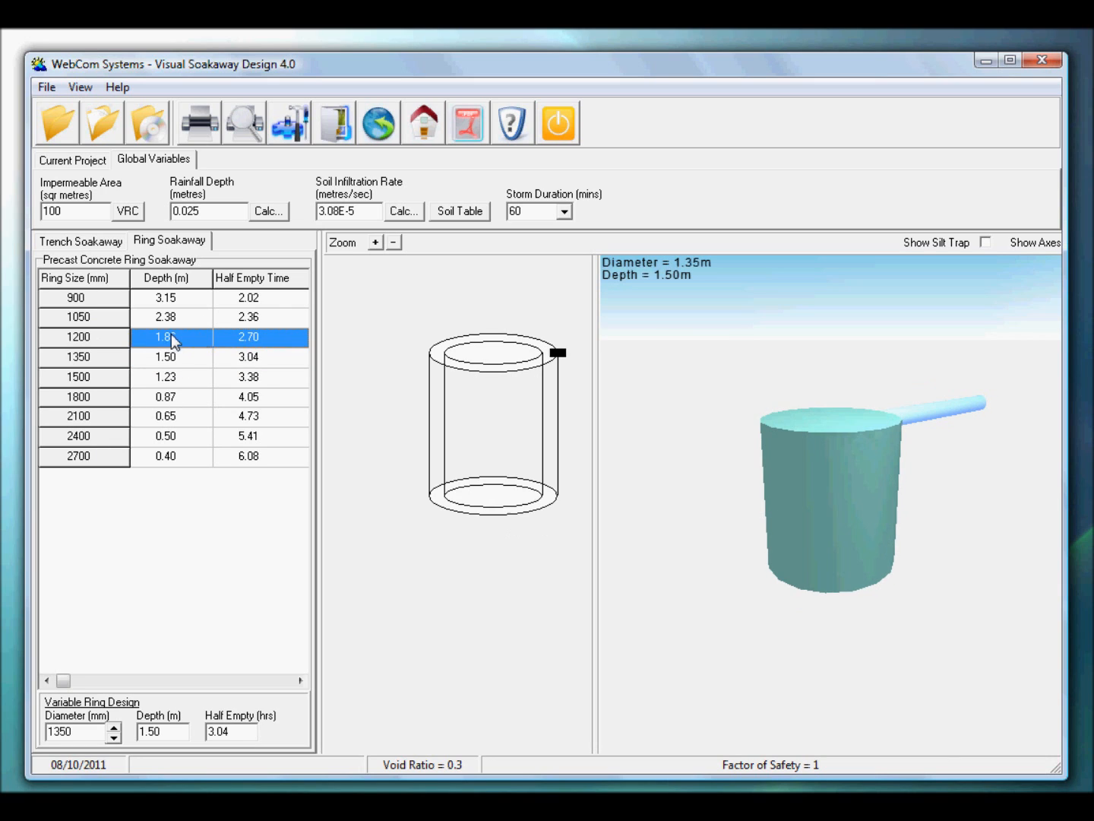
left_click(171, 359)
left_click(174, 375)
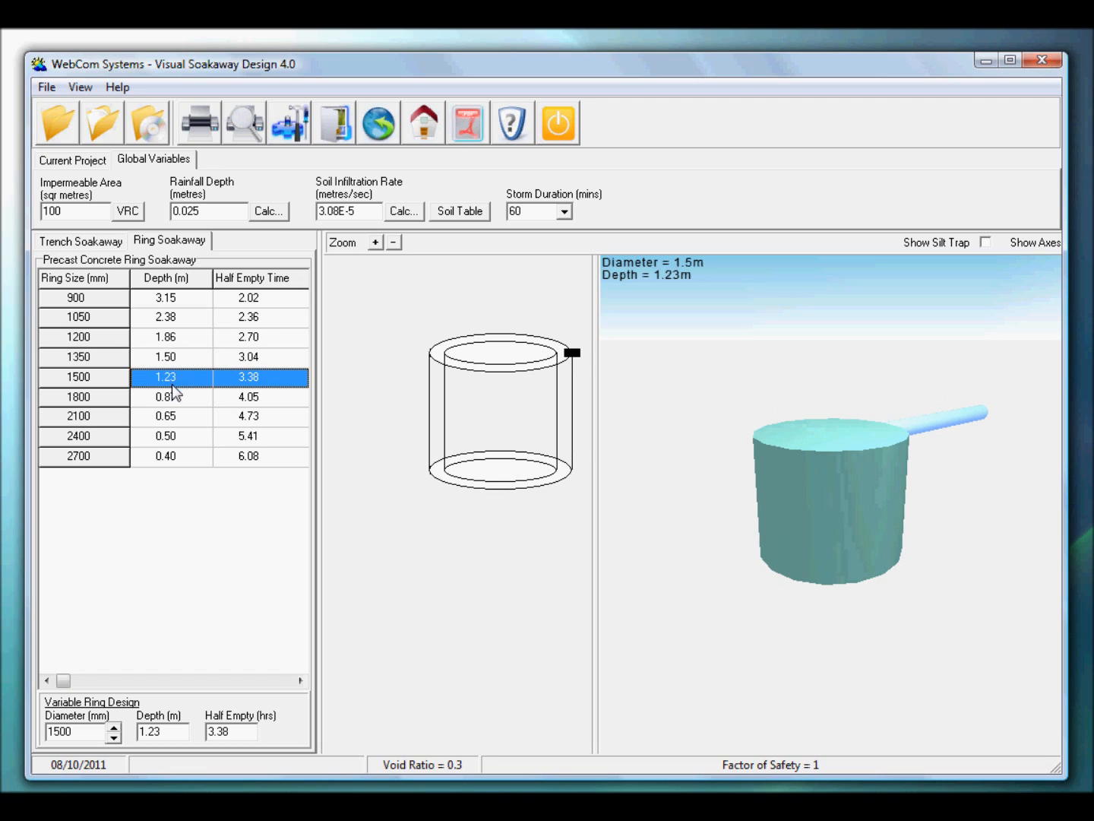
left_click(155, 363)
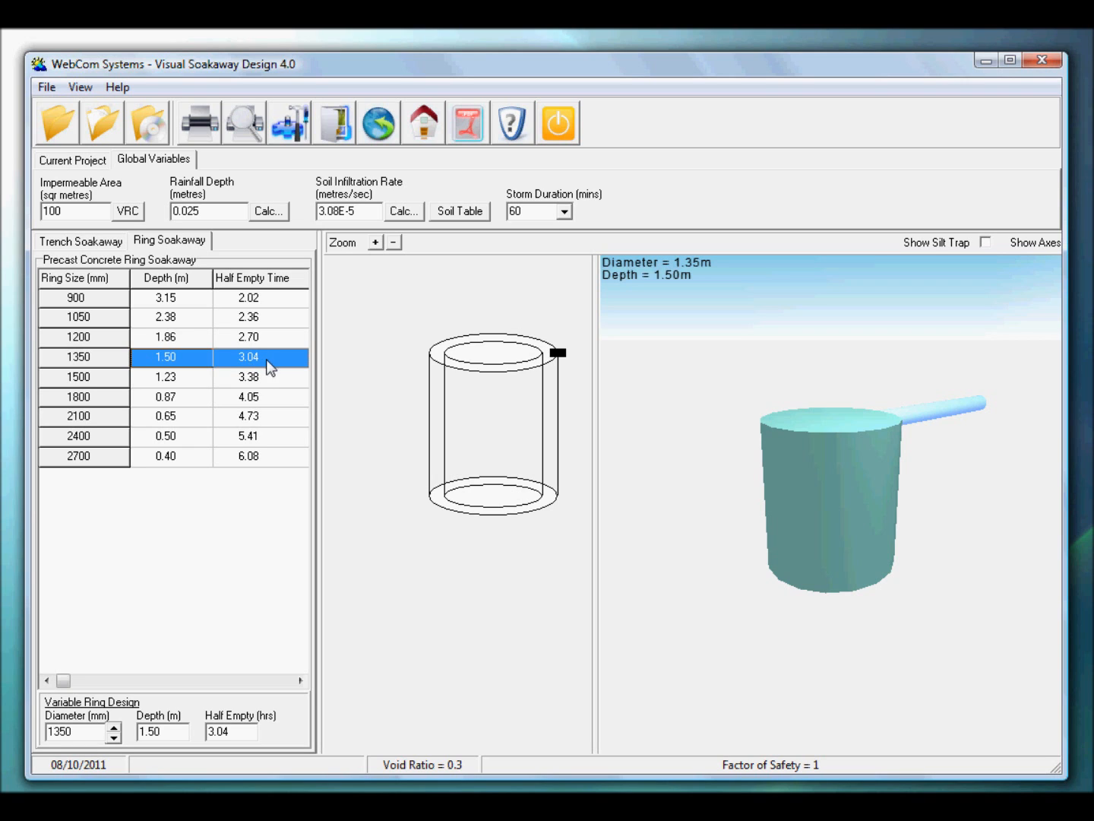
mouse_move(723, 435)
left_mouse_down()
mouse_move(774, 409)
mouse_move(726, 452)
mouse_move(855, 459)
mouse_move(859, 414)
mouse_move(818, 413)
mouse_move(797, 440)
left_mouse_up()
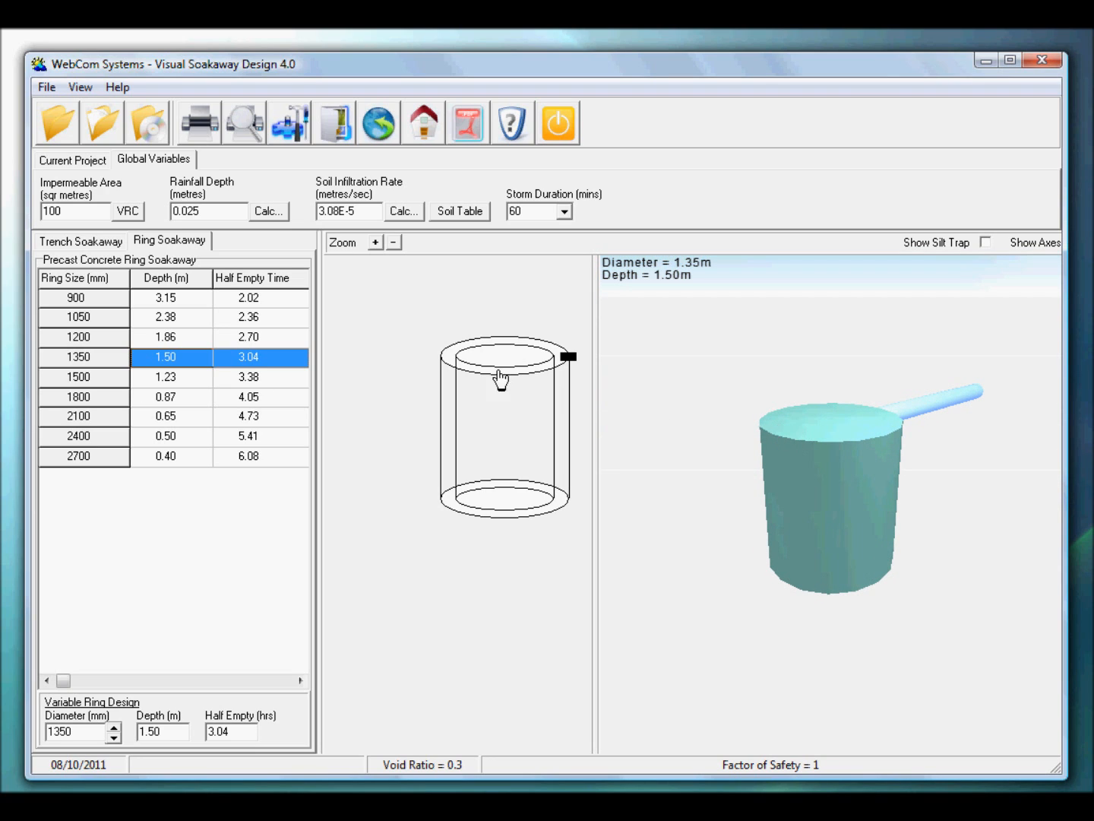
left_click_drag(500, 377, 465, 380)
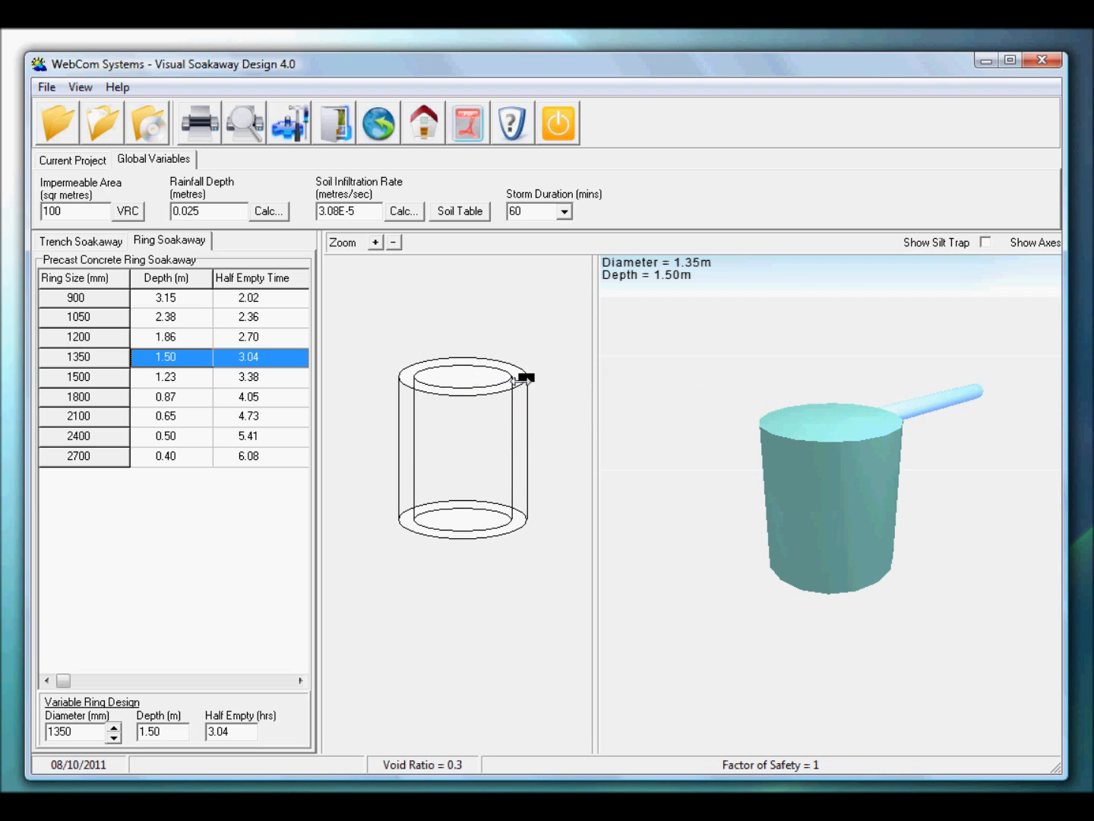
Step: Try free ring diameters of 1500 and 1540 mm on the ring outline, and reselect the 1350 mm precast ring
mouse_move(473, 387)
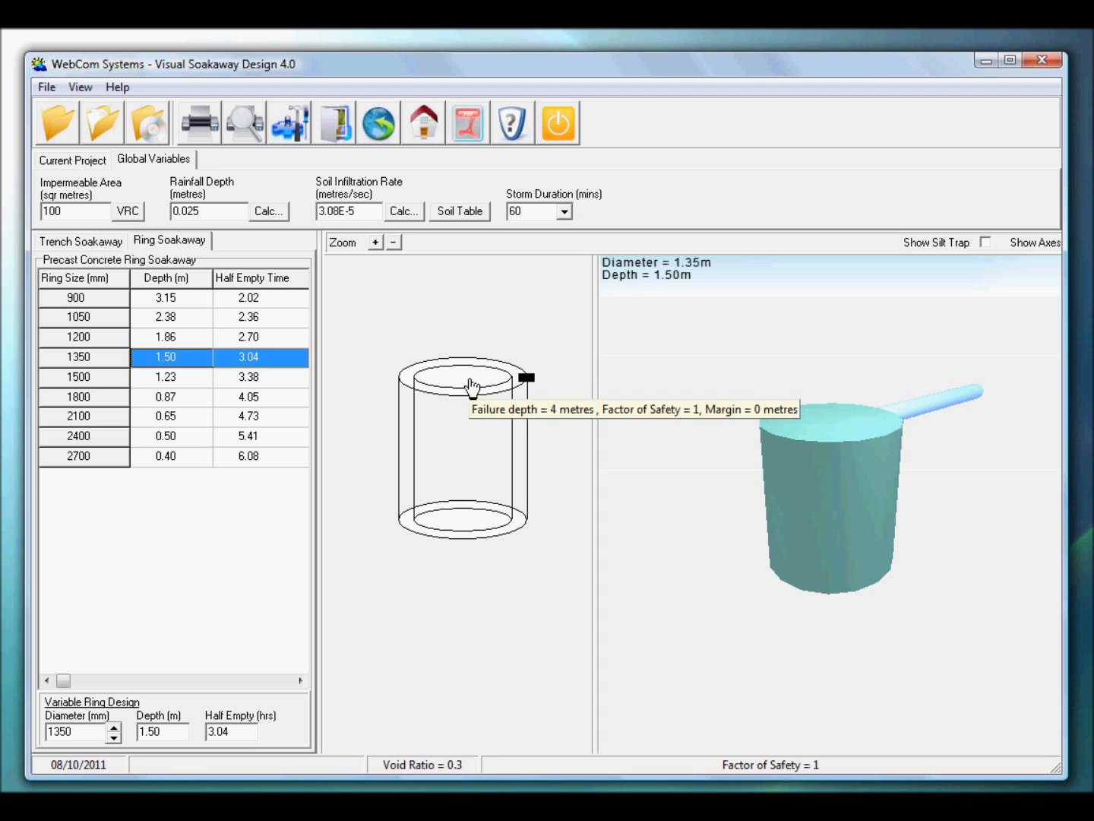
mouse_move(527, 377)
left_mouse_down()
mouse_move(558, 377)
mouse_move(509, 377)
left_mouse_up()
left_click_drag(494, 377, 540, 376)
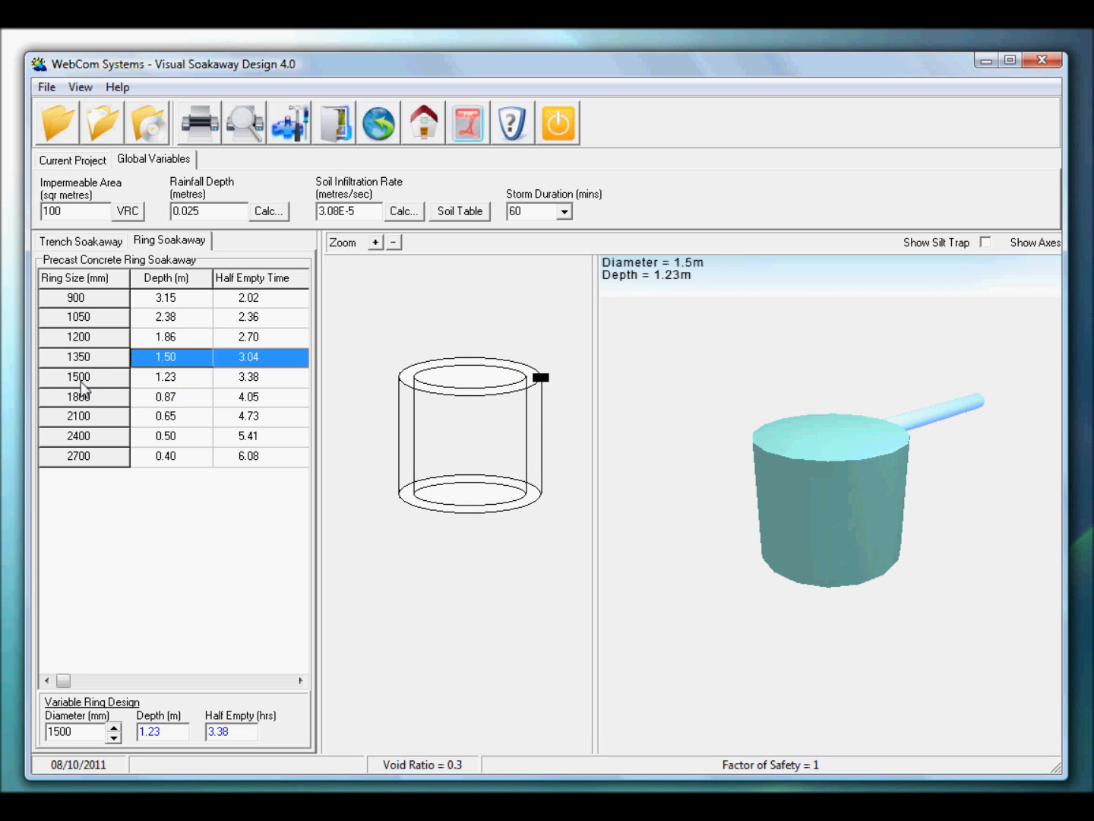
mouse_move(540, 377)
left_mouse_down()
mouse_move(560, 375)
mouse_move(509, 376)
mouse_move(544, 377)
left_mouse_up()
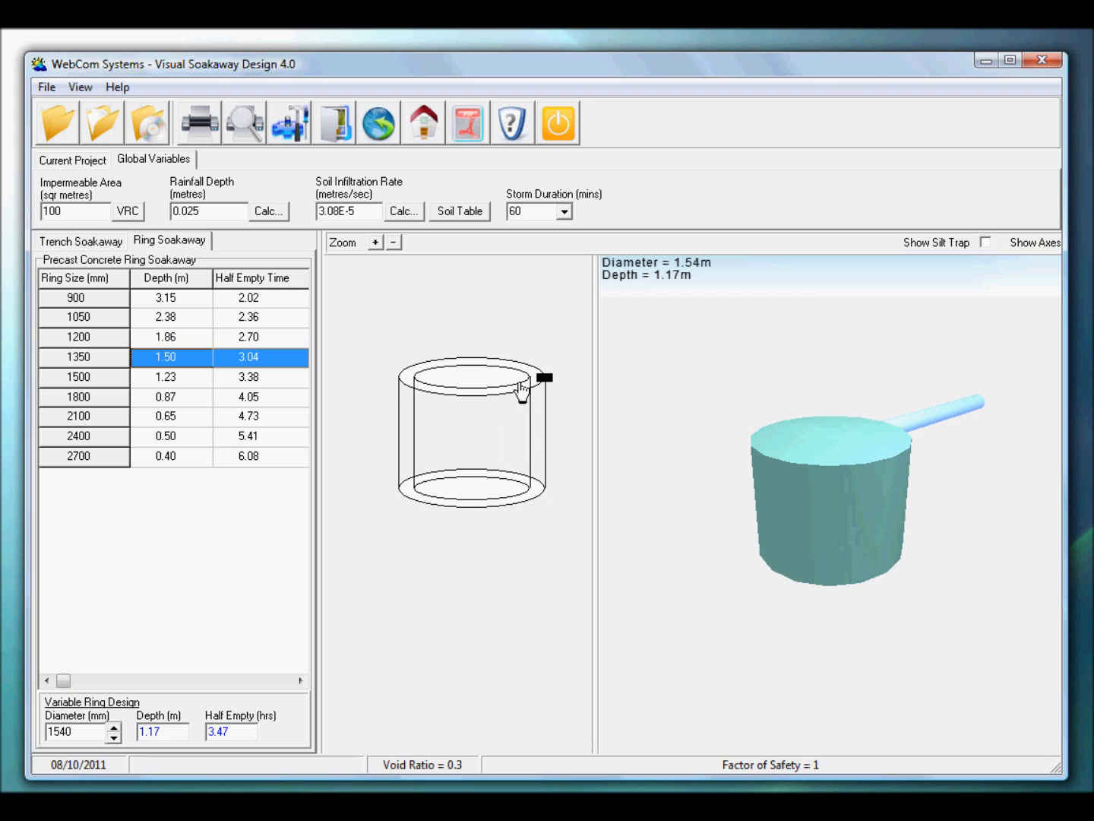
left_click(163, 362)
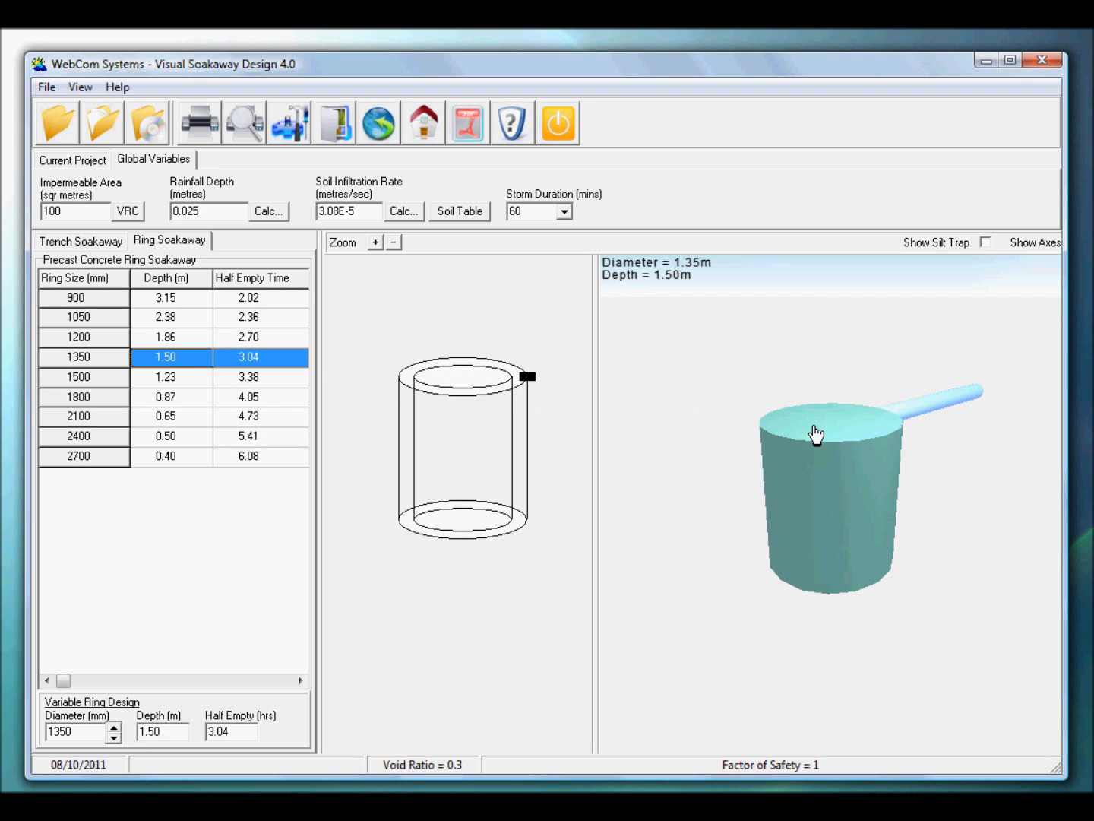
left_click_drag(813, 427, 811, 423)
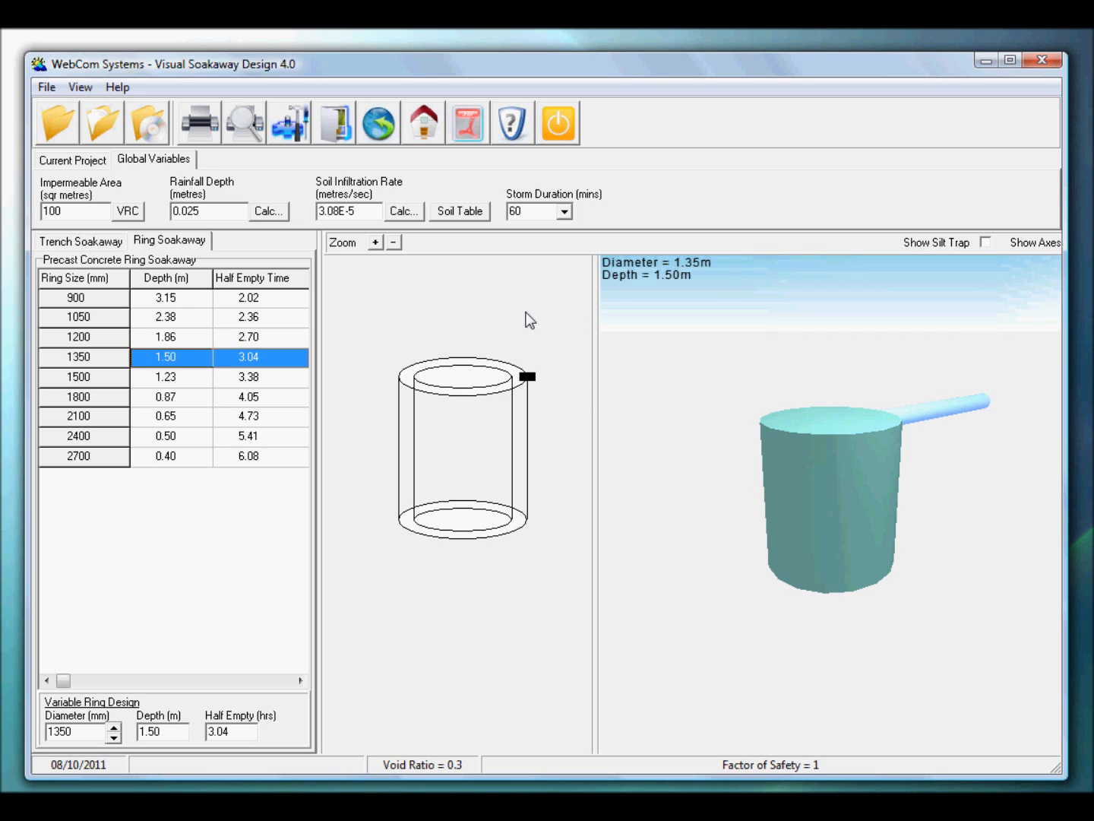
left_click_drag(481, 380, 468, 381)
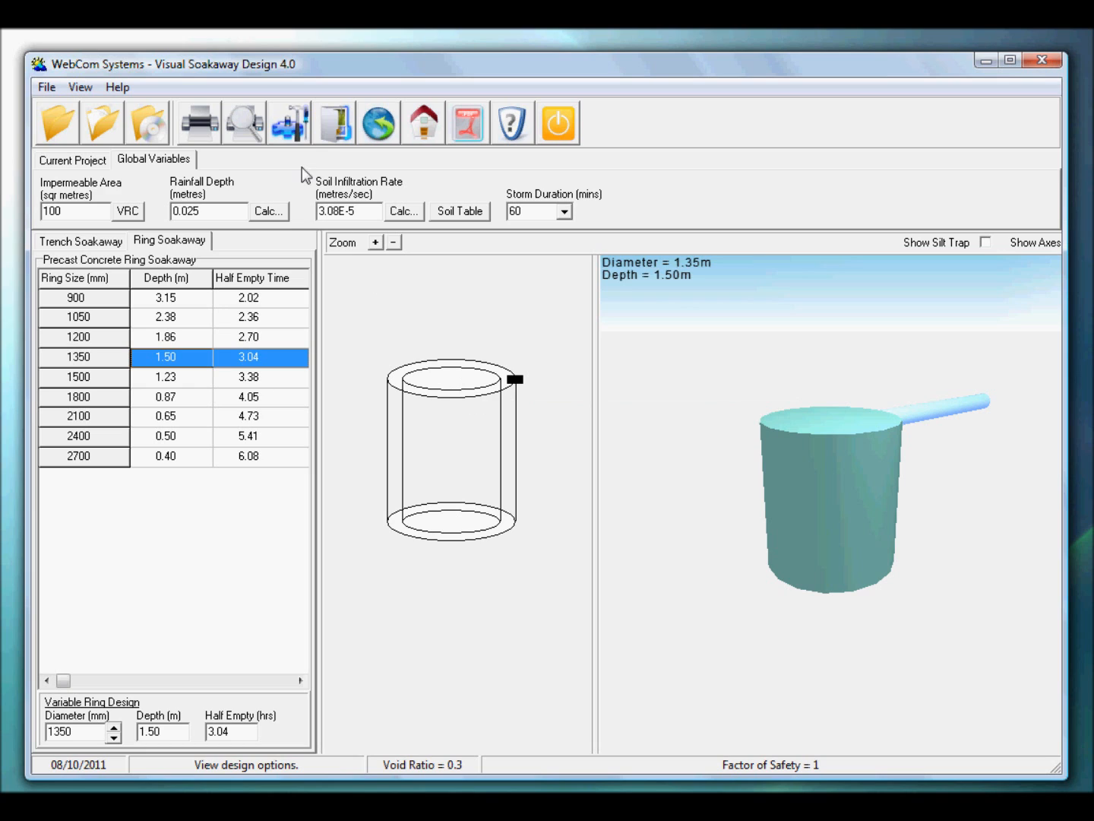
Step: In the ring soakaway design options, include granular fill around the ring with a width of 0.3 metres
left_click(289, 125)
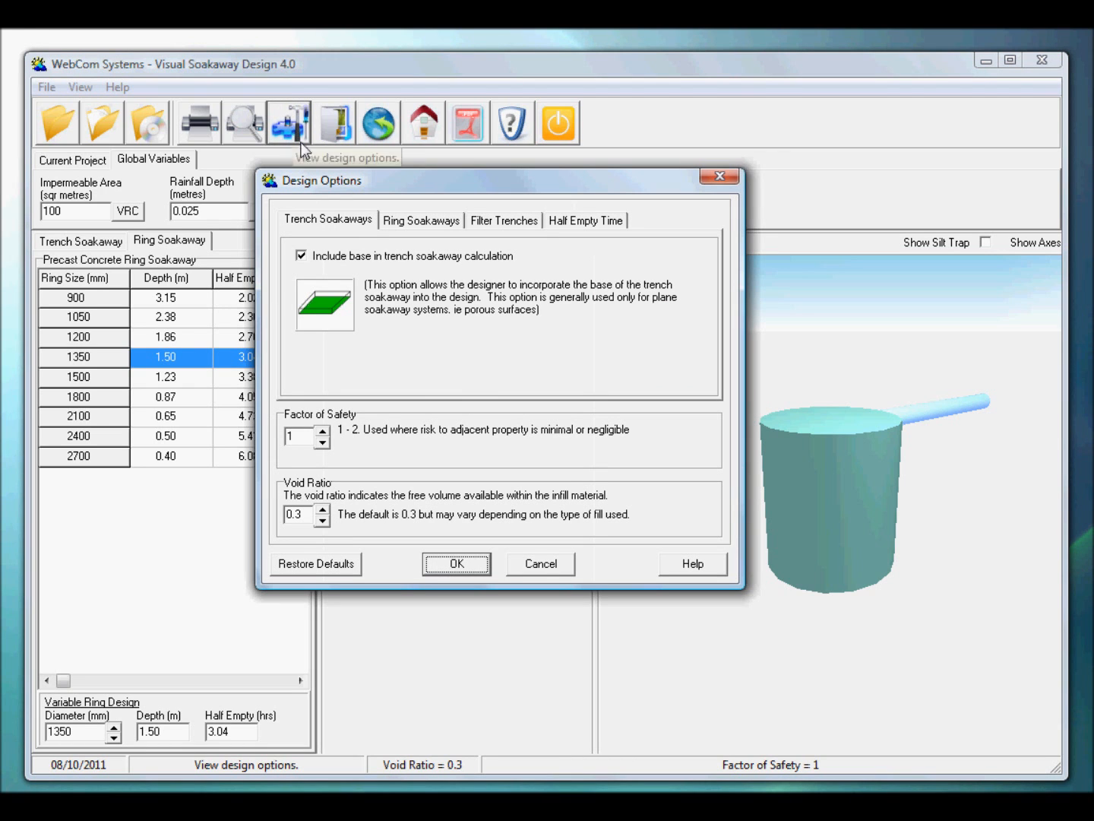
left_click(411, 220)
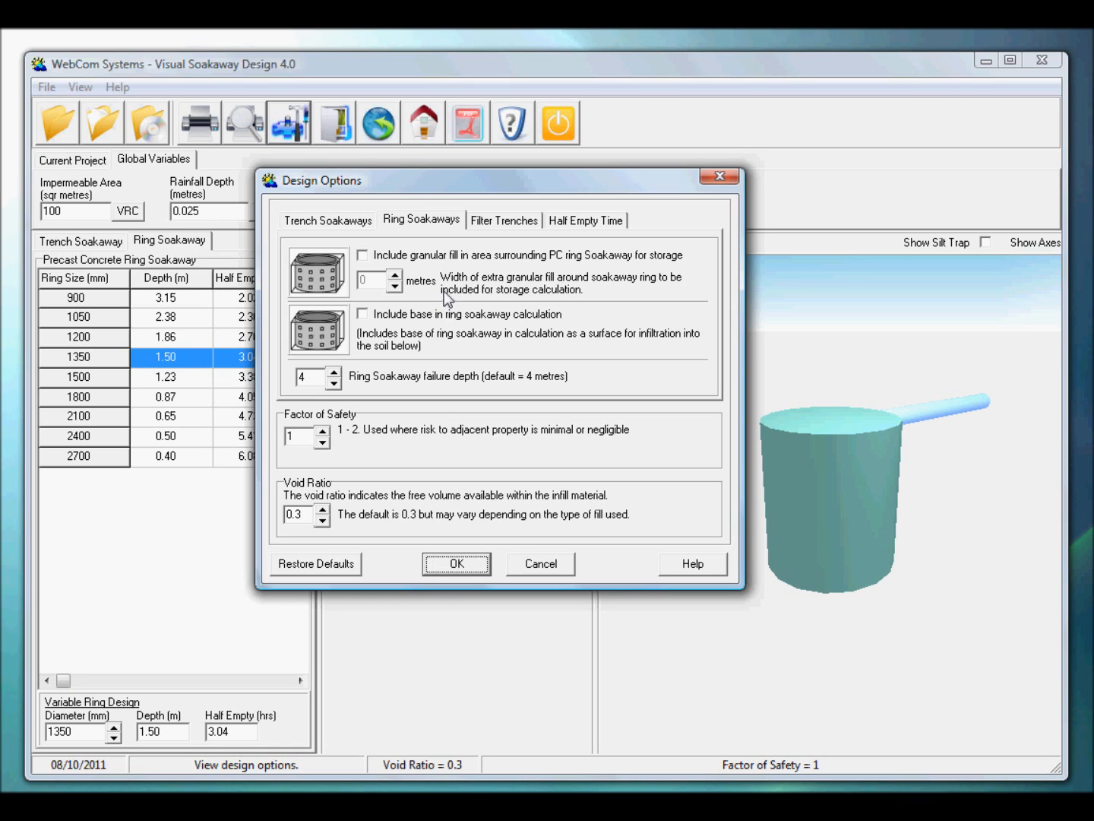
left_click(362, 257)
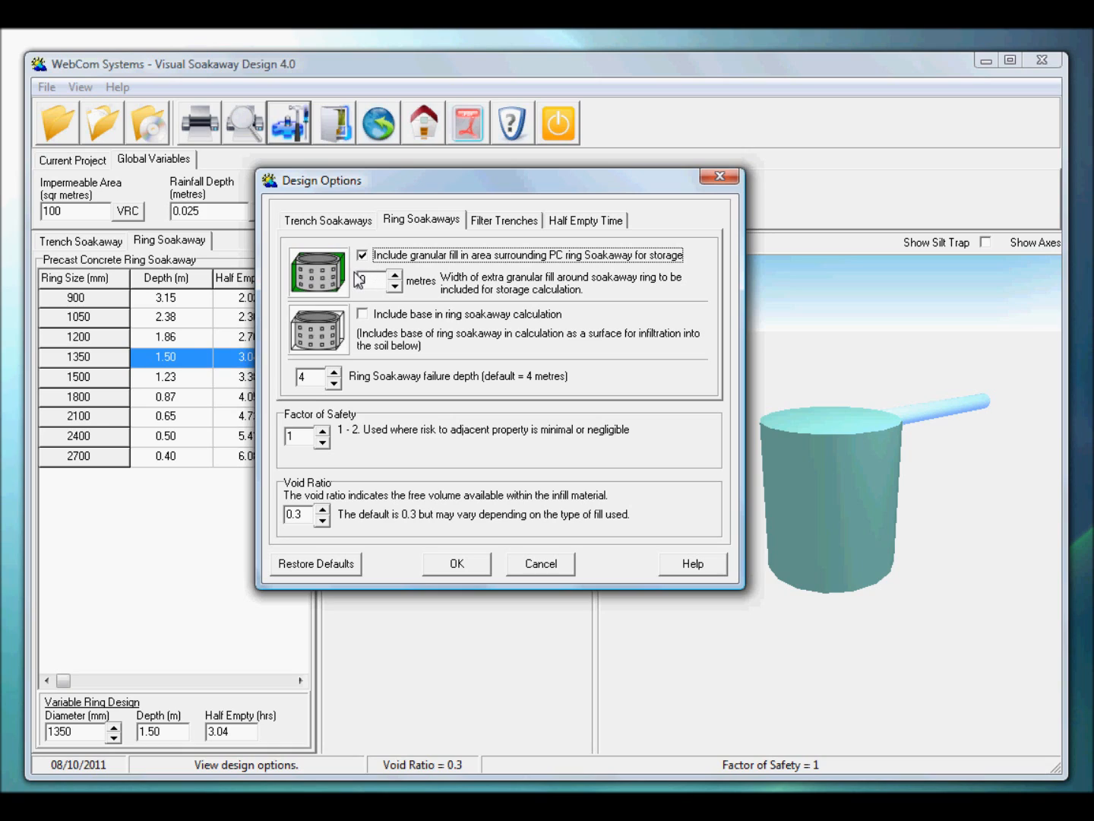
left_click(395, 276)
left_click(395, 275)
left_click(395, 275)
Step: Include the base in the ring soakaway calculation
left_click(393, 314)
left_click(322, 327)
left_click(321, 327)
left_click(316, 326)
left_click(318, 331)
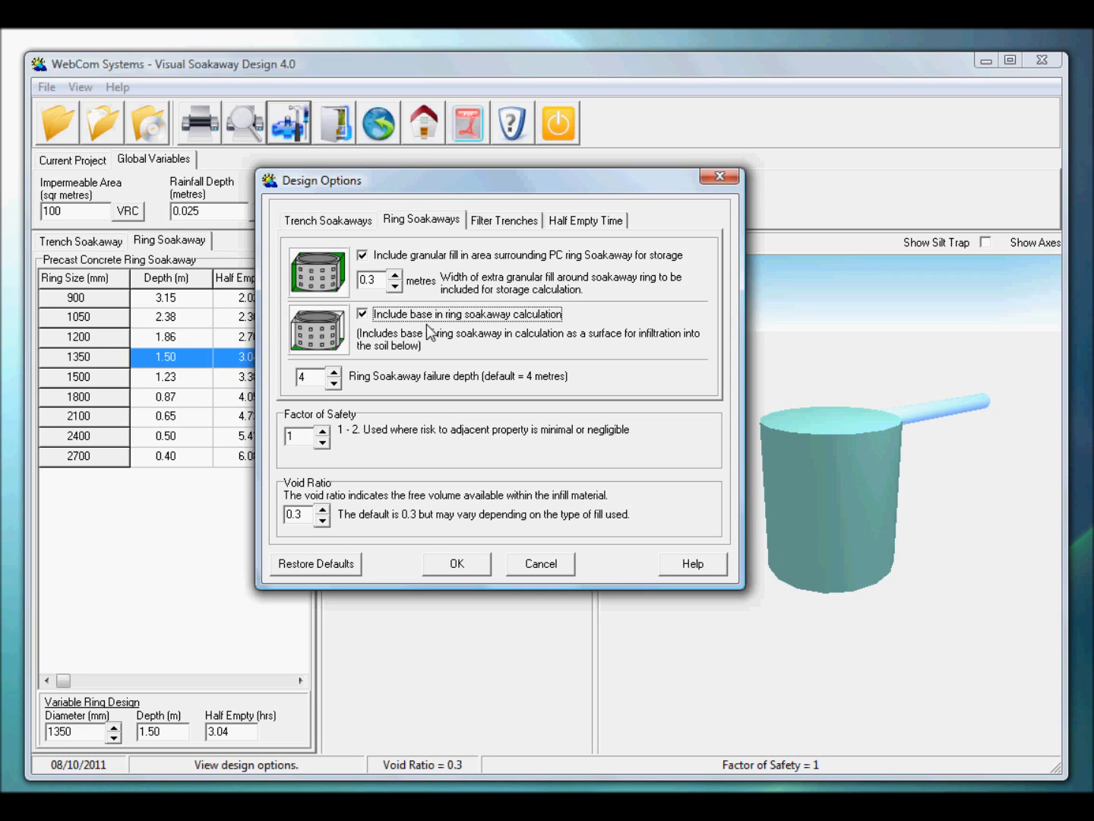
Step: Try other ring soakaway failure depths and return the failure depth to 4 metres
left_click(332, 383)
left_click(333, 383)
left_click(334, 382)
left_click(334, 373)
left_click(333, 373)
left_click(334, 373)
left_click(334, 373)
left_click(334, 372)
Step: Try changing the filter trench overflow percentage and return it to 0%
left_click(501, 222)
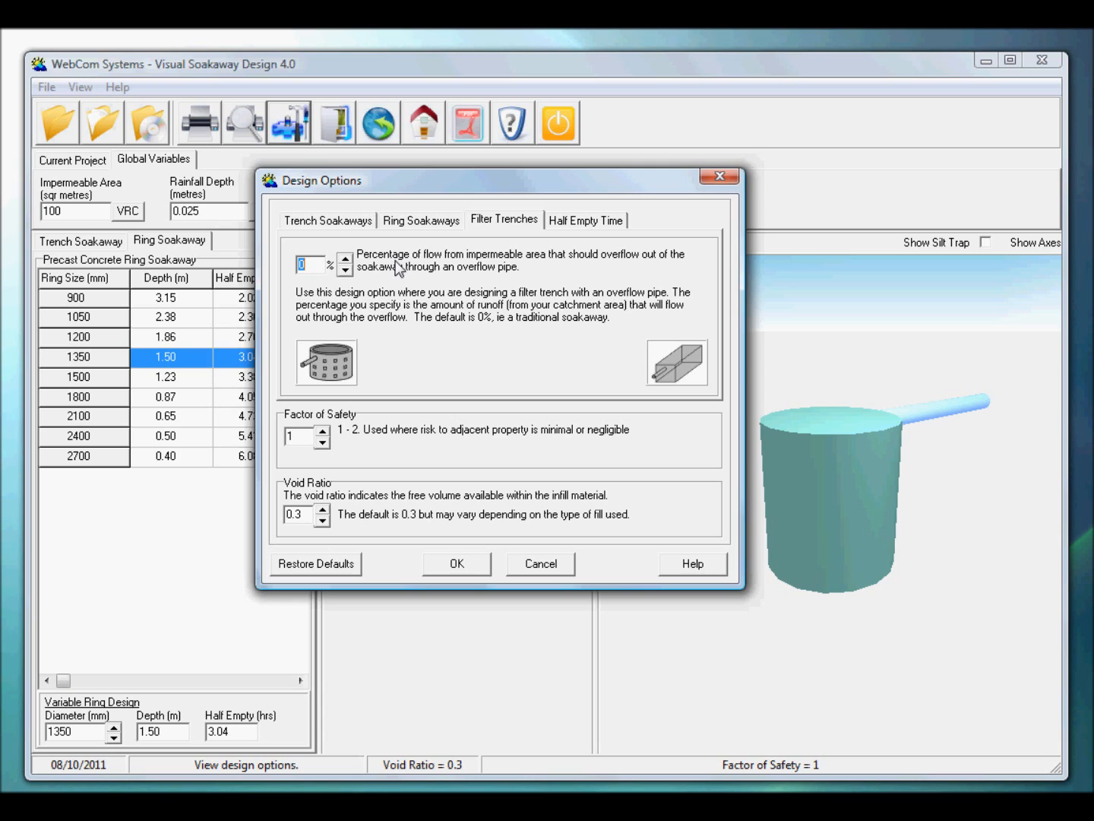
left_click(346, 259)
left_click(346, 259)
Step: Try longer and shorter half empty times and return the limit to 24 hours
left_click(554, 221)
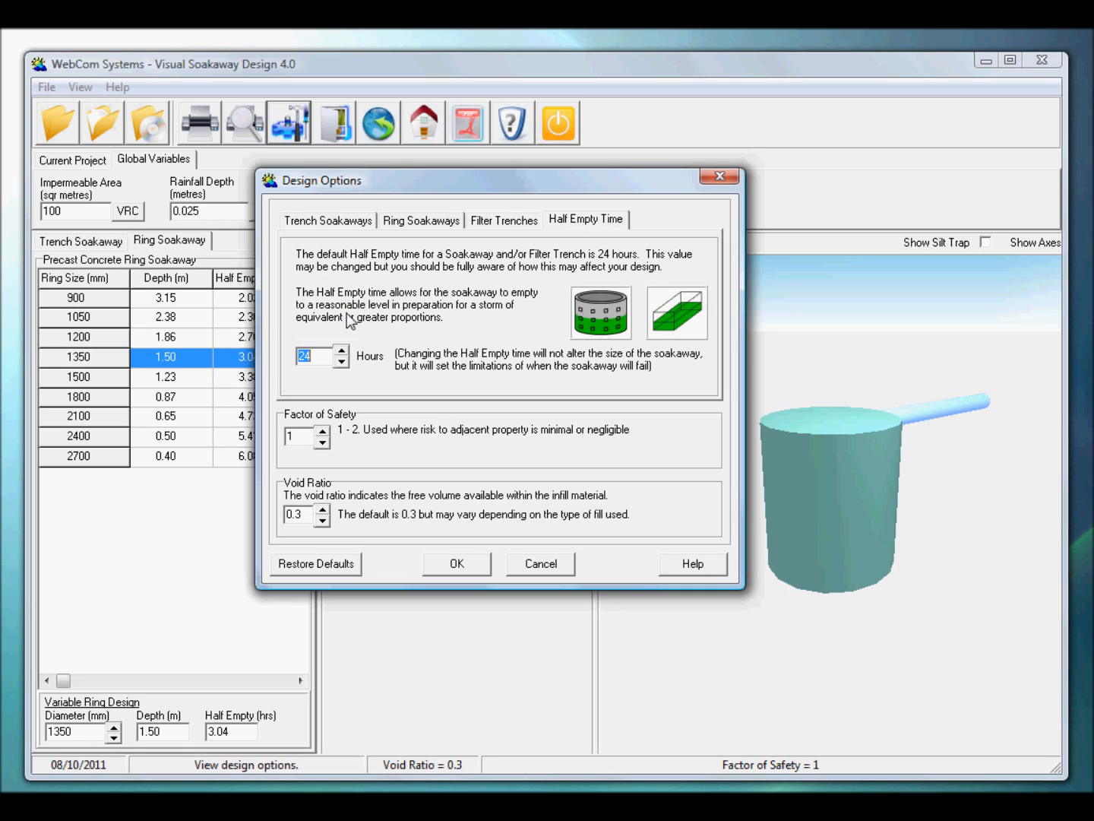
left_click(342, 351)
left_click(342, 361)
left_click(342, 362)
left_click(342, 350)
Step: Review the trench, ring, filter trench and half empty options, try restoring the defaults, and accept the design options
left_click(336, 221)
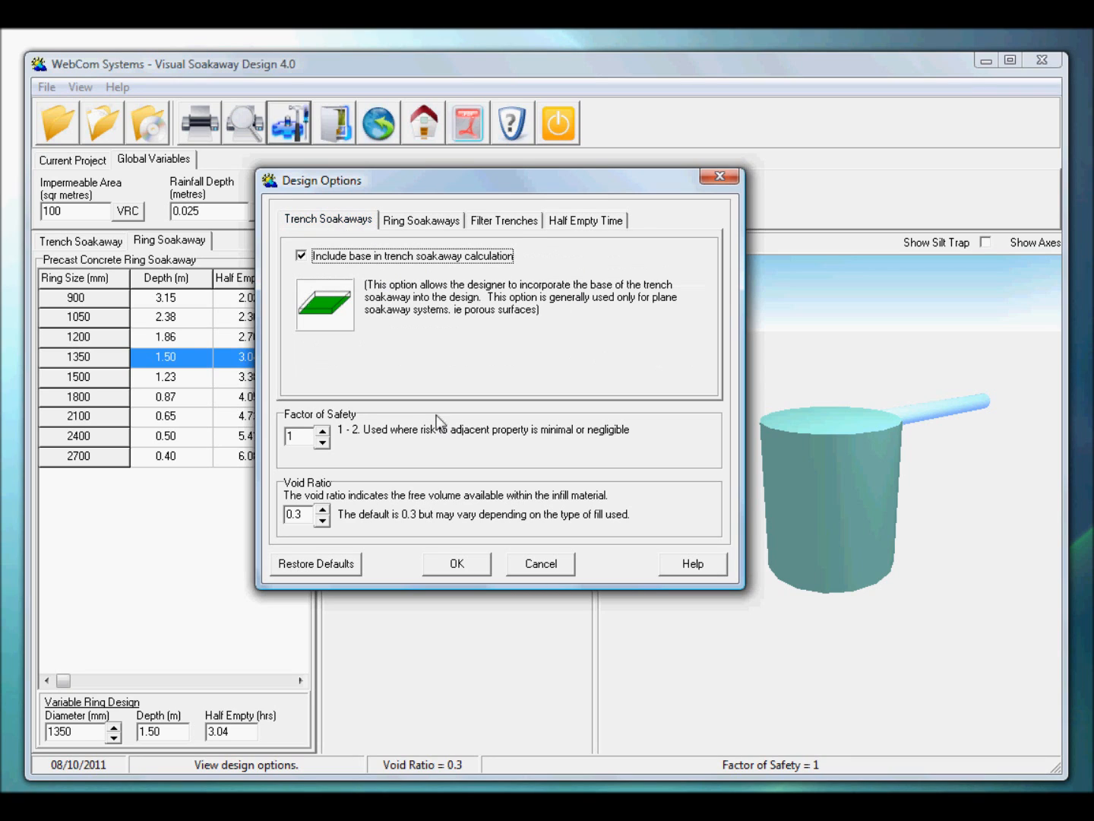
left_click(422, 222)
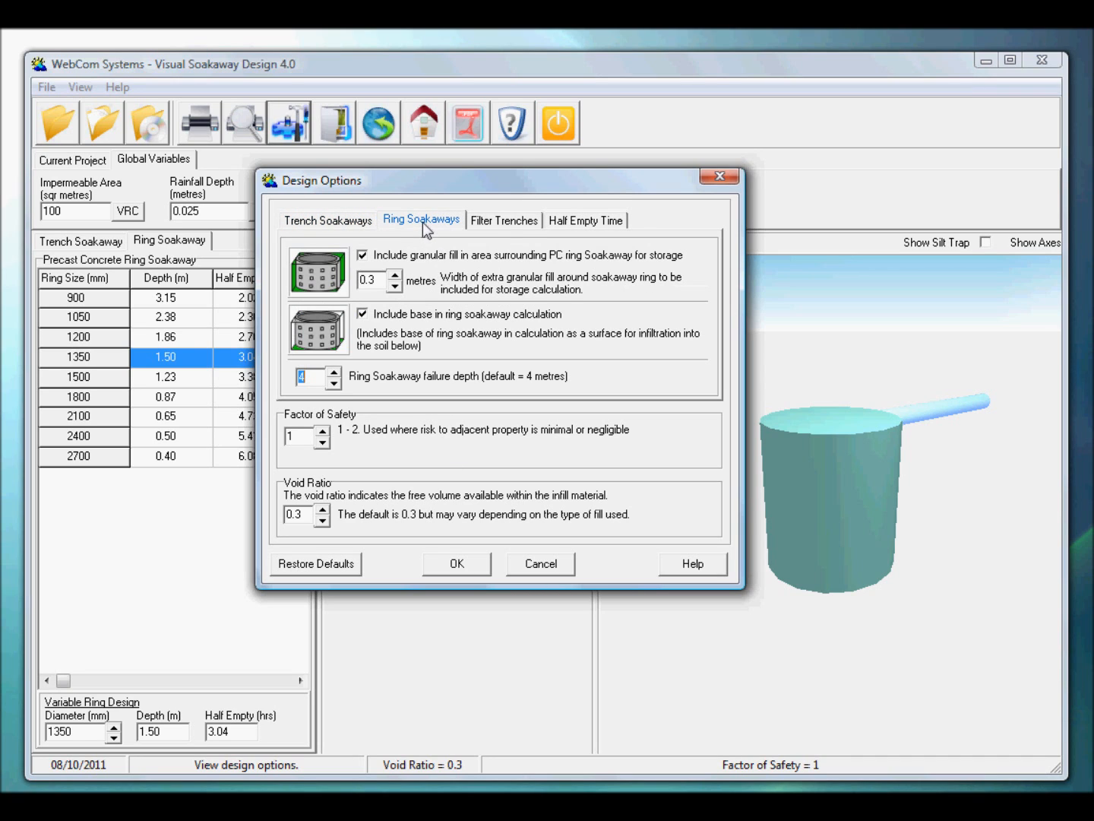
left_click(298, 572)
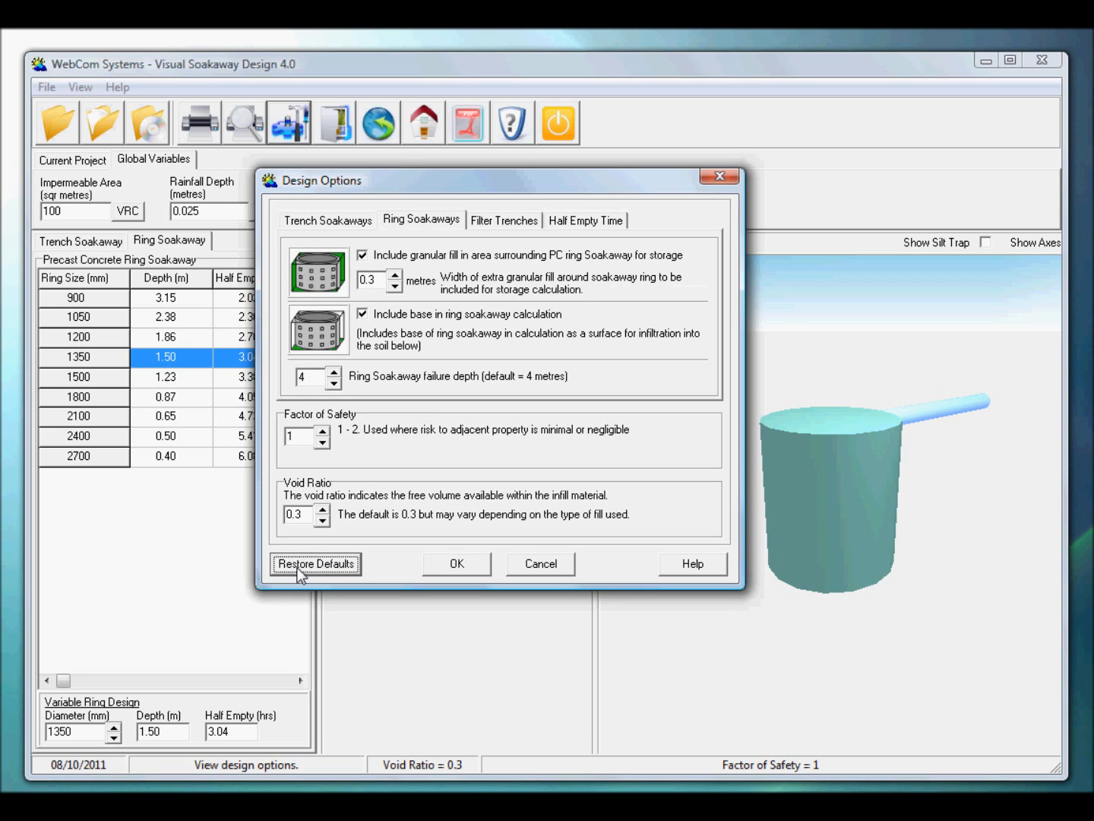
left_click(339, 221)
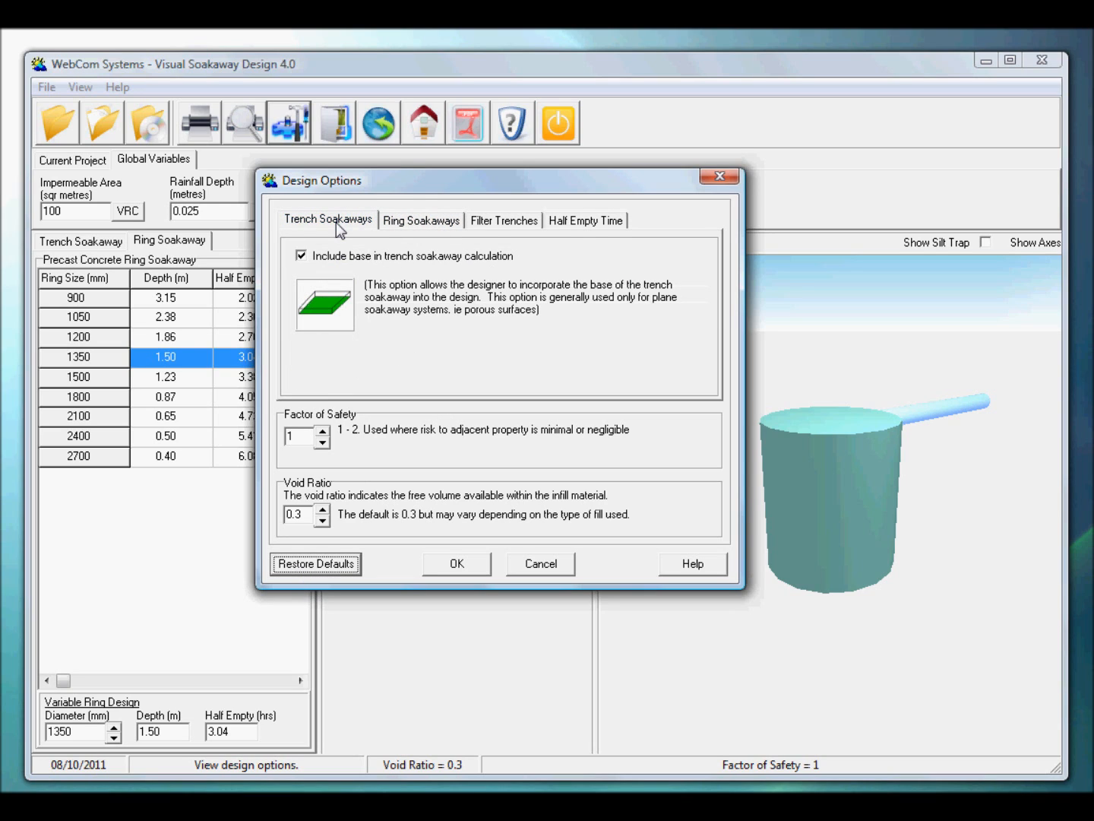
left_click(515, 220)
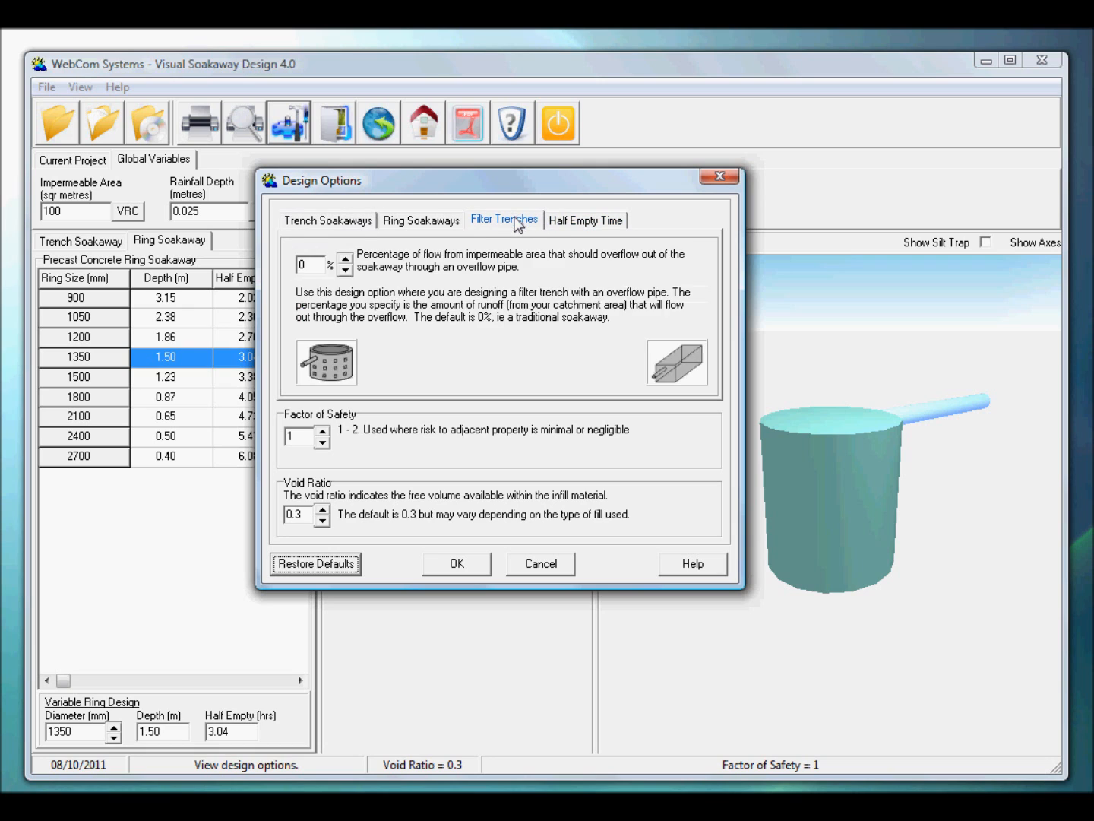
left_click(567, 219)
left_click(328, 225)
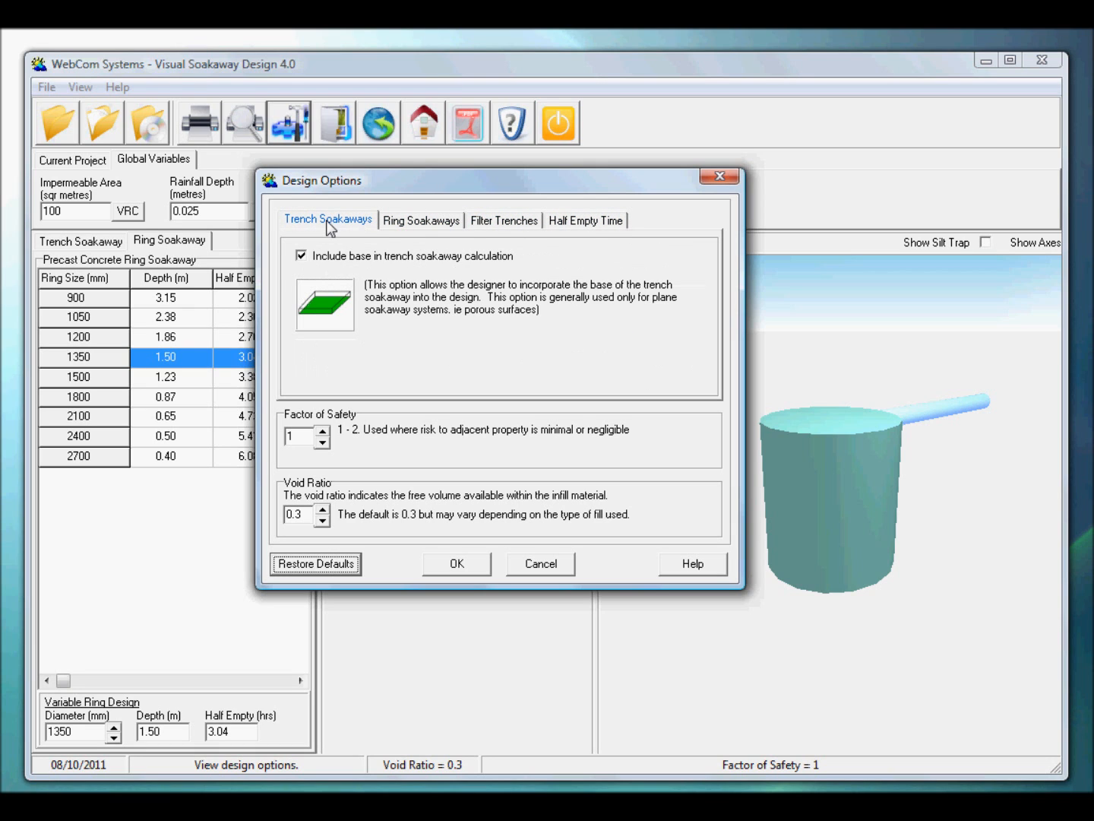
left_click(455, 564)
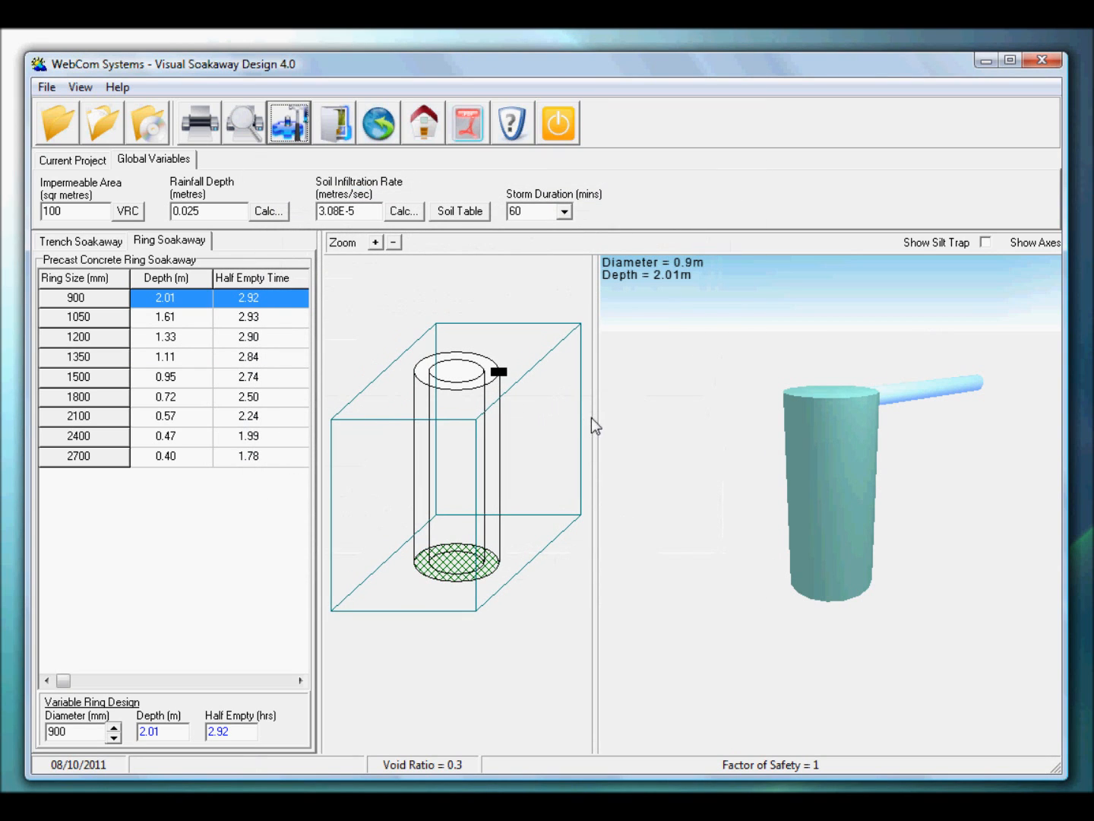
Step: Widen the ring outline view, try a free diameter of 1210 mm and select the 1350 mm precast ring
left_click_drag(598, 416, 653, 413)
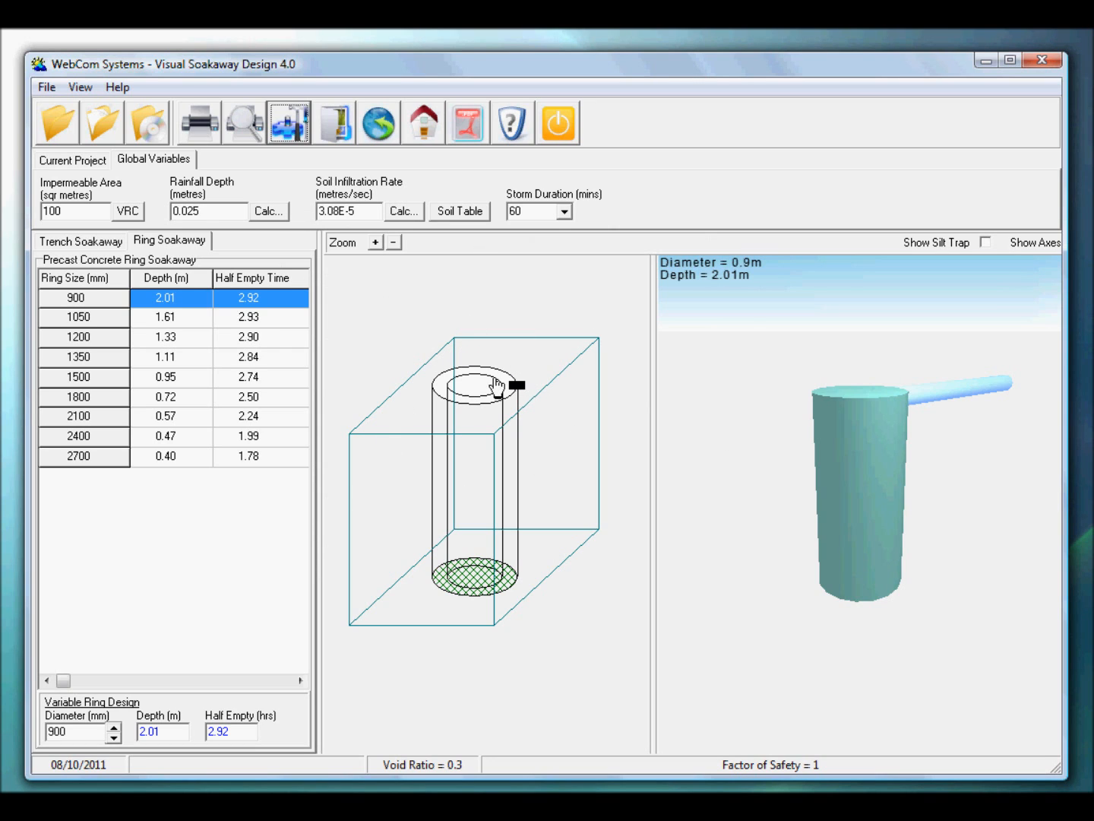
left_click_drag(525, 386, 549, 381)
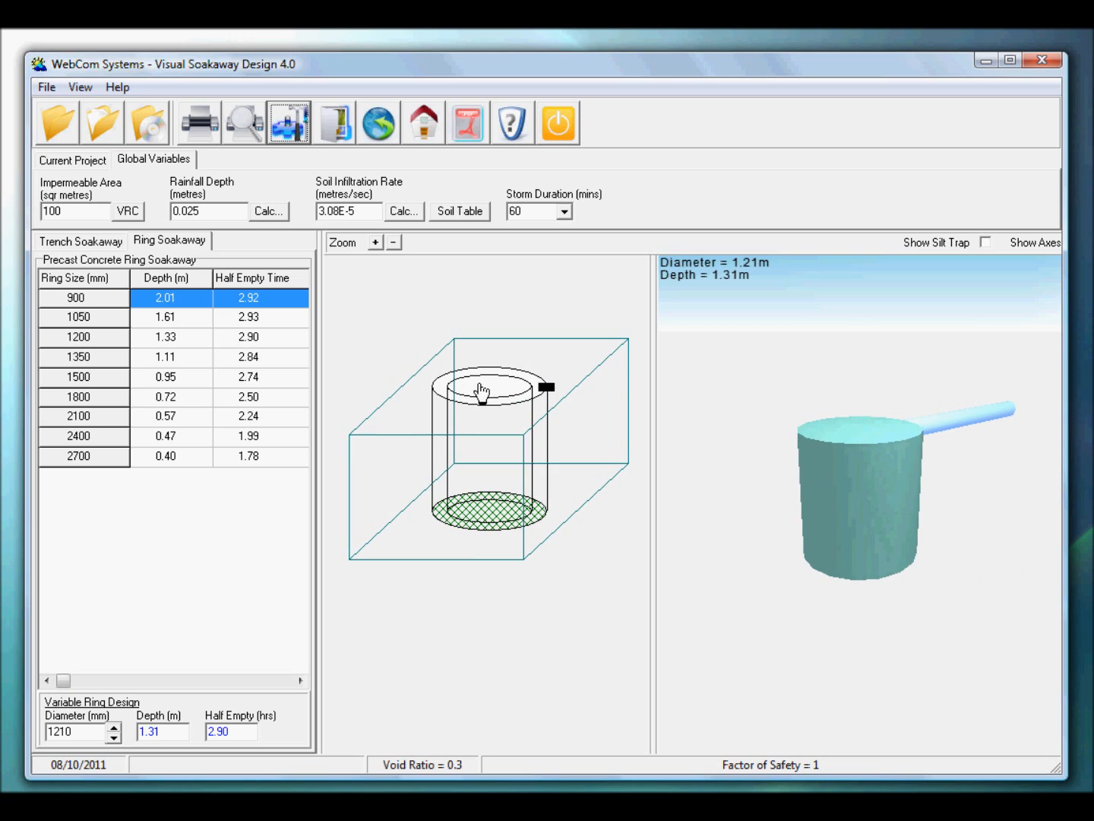
left_click(168, 358)
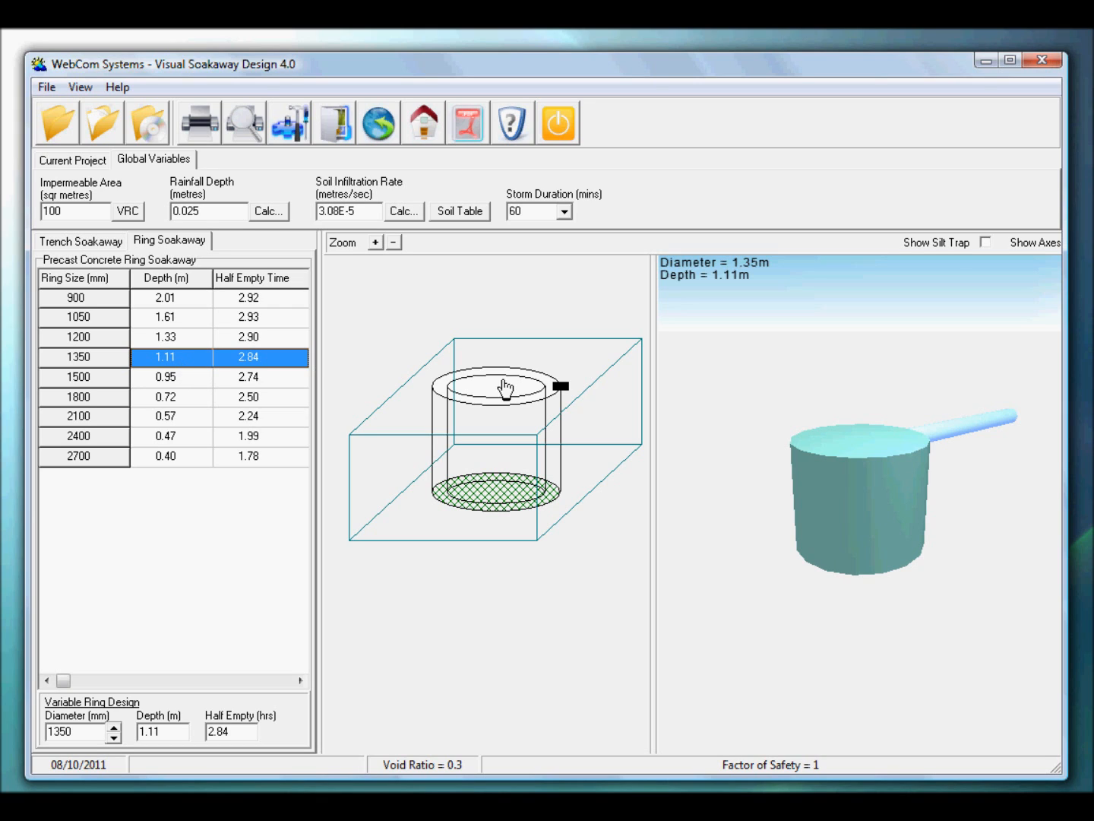
Step: Reposition the ring outline and turn the 3D ring model to inspect the updated design
left_click_drag(495, 383, 496, 398)
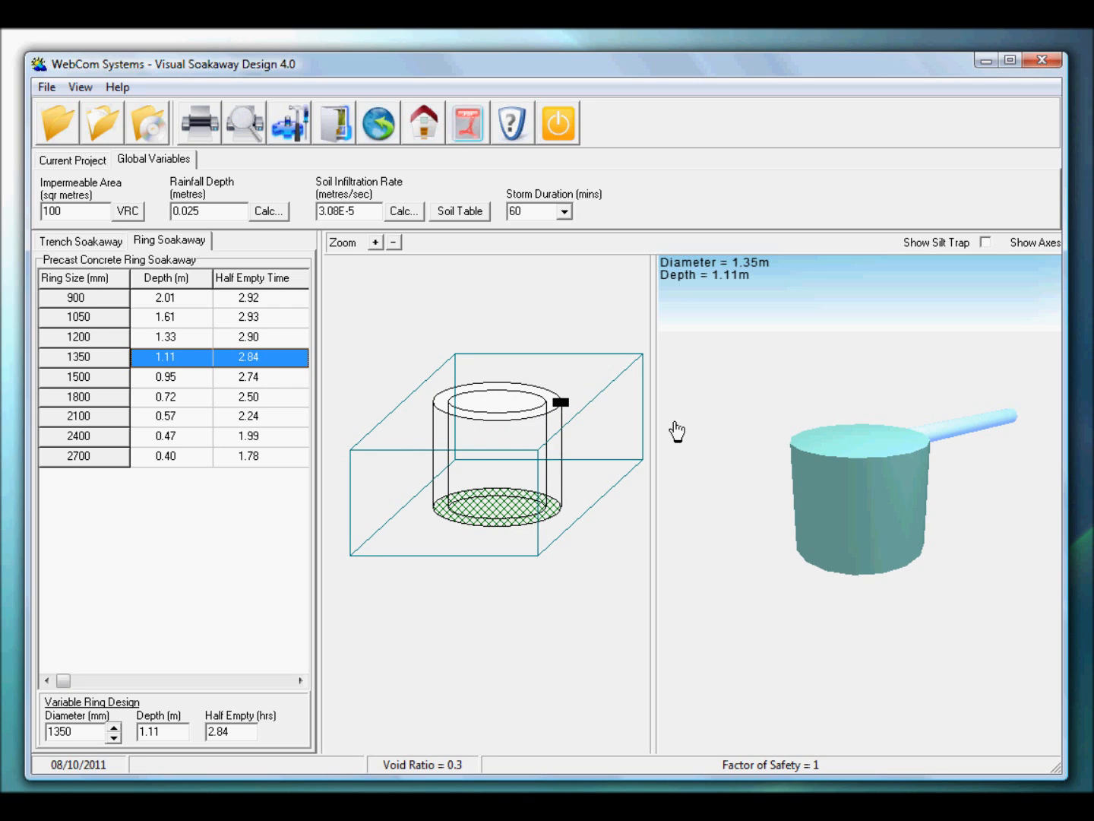
mouse_move(523, 413)
left_mouse_down()
mouse_move(527, 384)
mouse_move(516, 421)
left_mouse_up()
mouse_move(806, 479)
left_mouse_down()
mouse_move(849, 455)
mouse_move(804, 485)
left_mouse_up()
left_click_drag(498, 408, 508, 407)
mouse_move(475, 422)
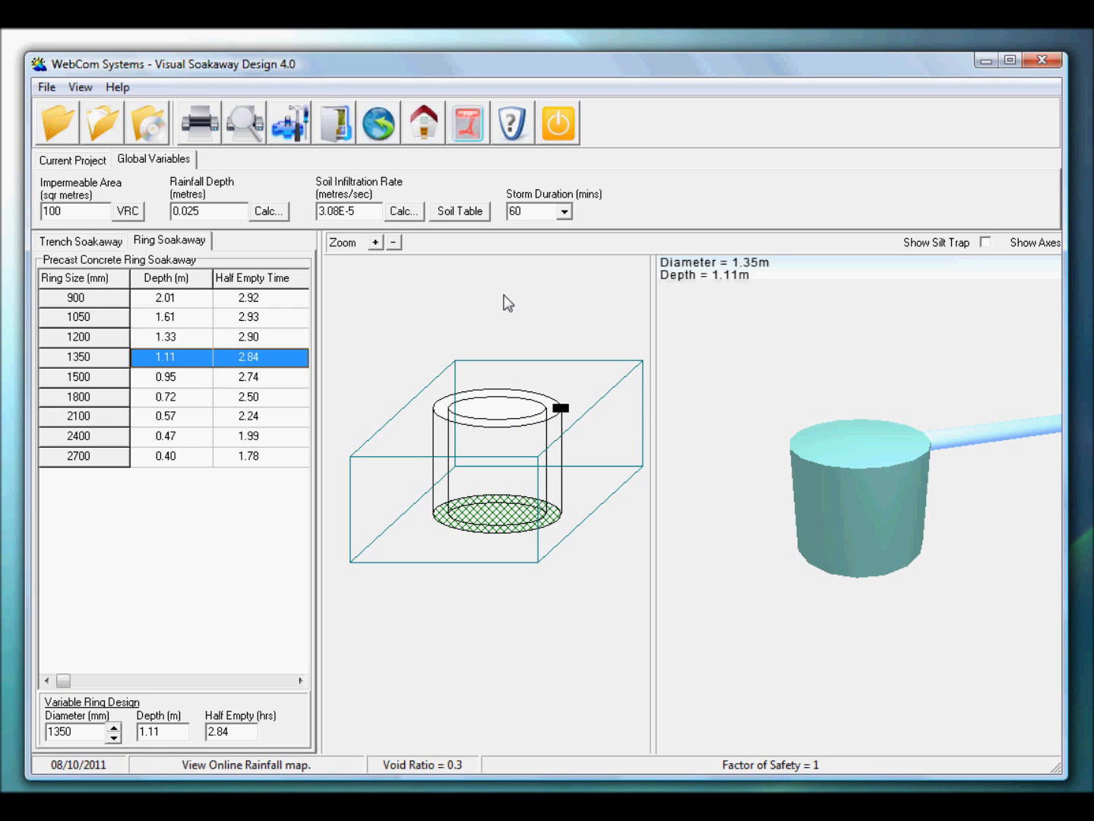
Step: Save the project as soakaway-demo2.sok, replacing the existing file
left_click(145, 131)
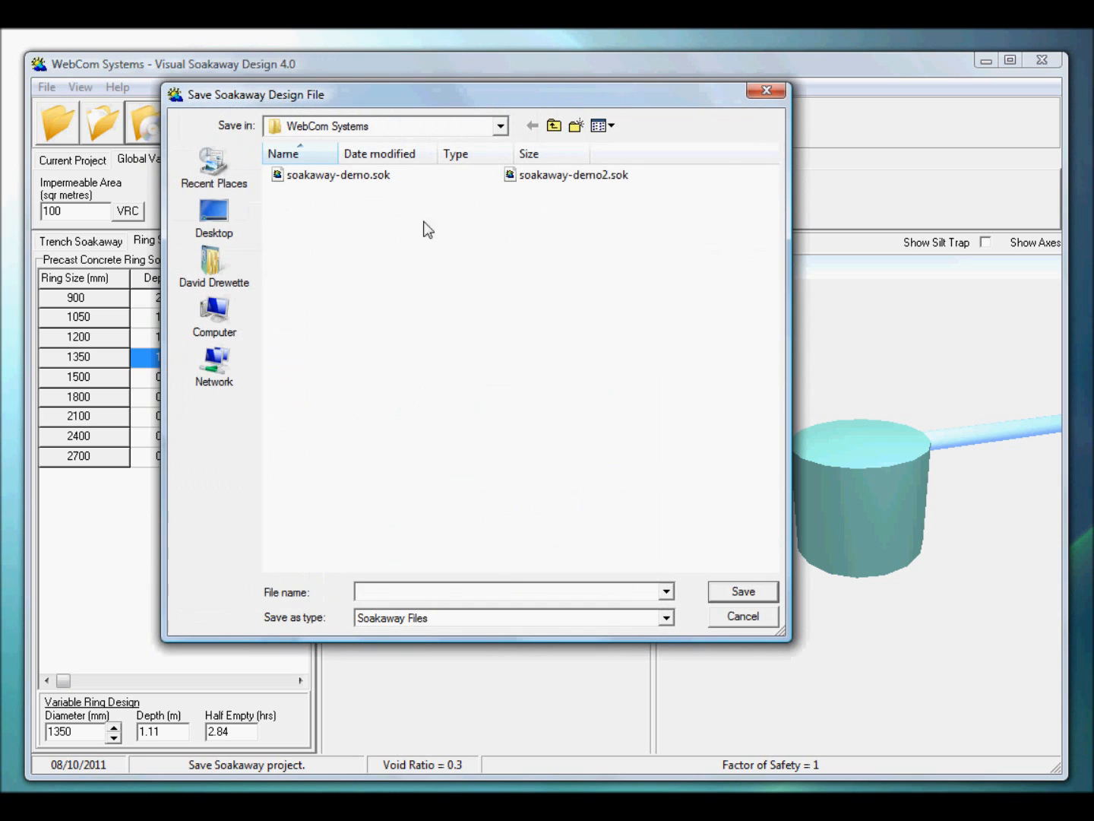
left_click(545, 179)
left_click(740, 591)
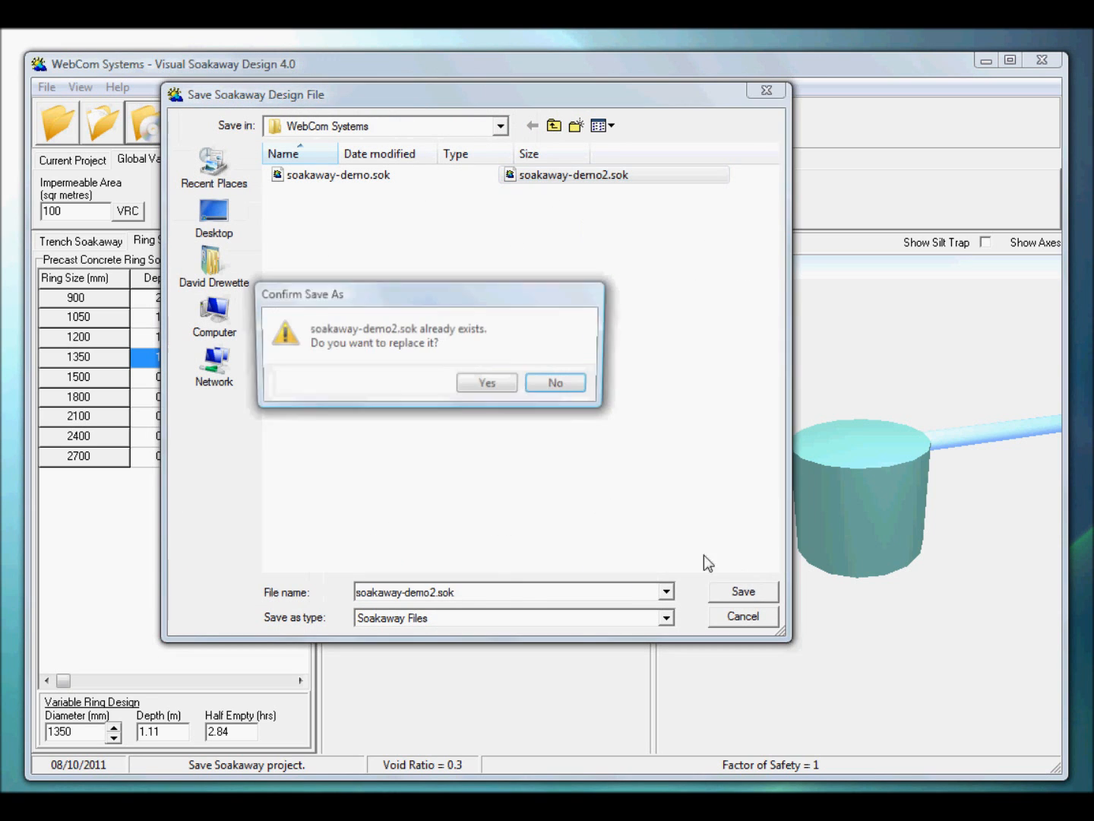
left_click(486, 384)
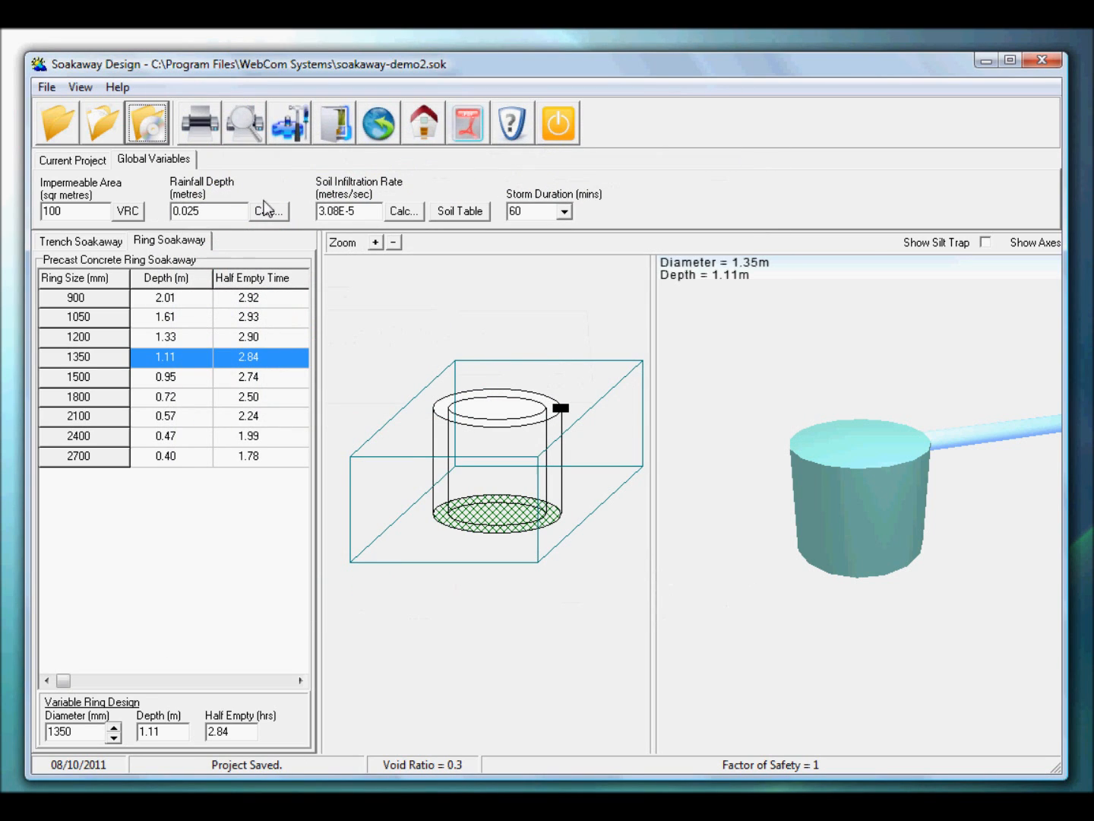
Step: Close the current project without saving again, open soakaway-demo2.sok and select the 1350 mm precast ring
left_click(112, 128)
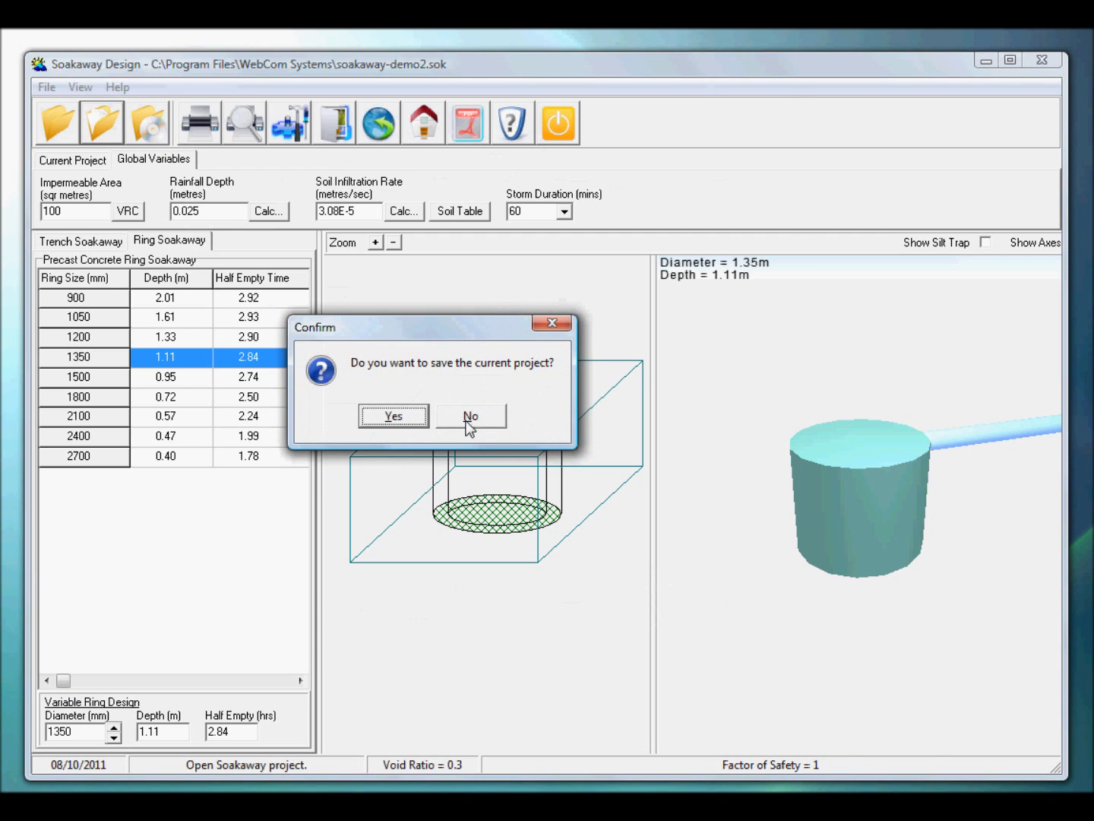
left_click(471, 417)
left_click(741, 617)
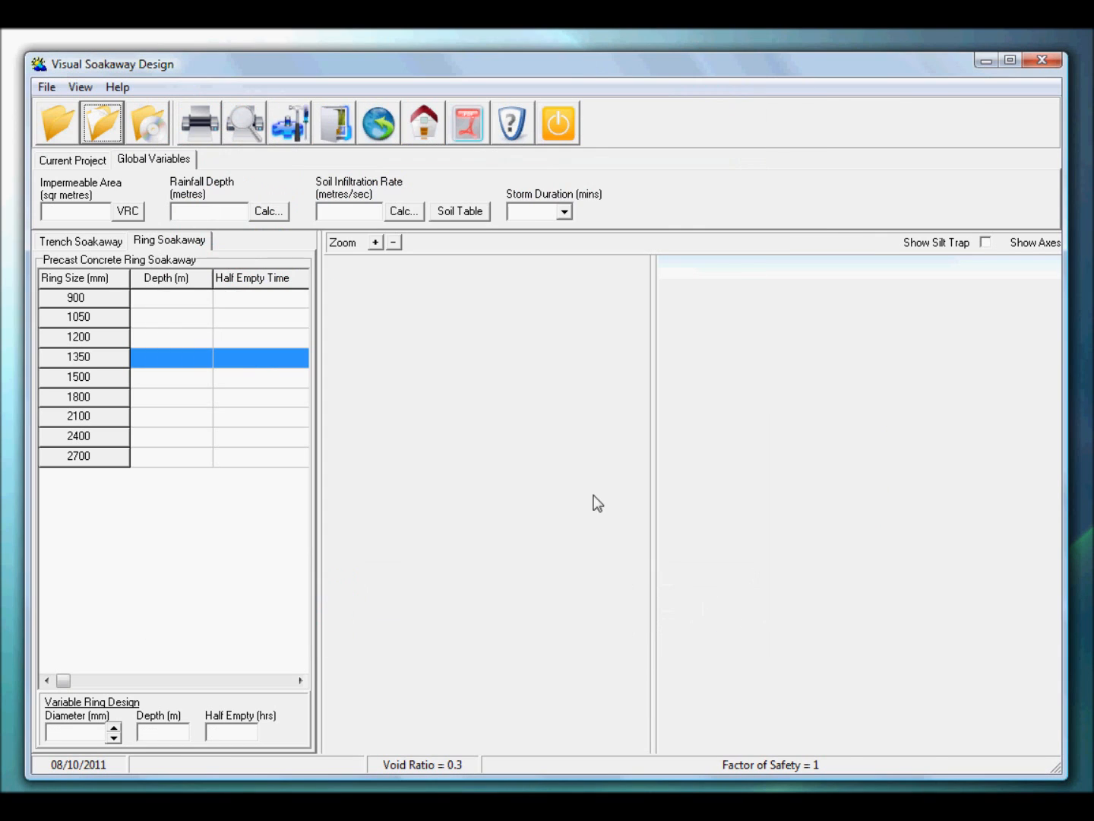
left_click(93, 127)
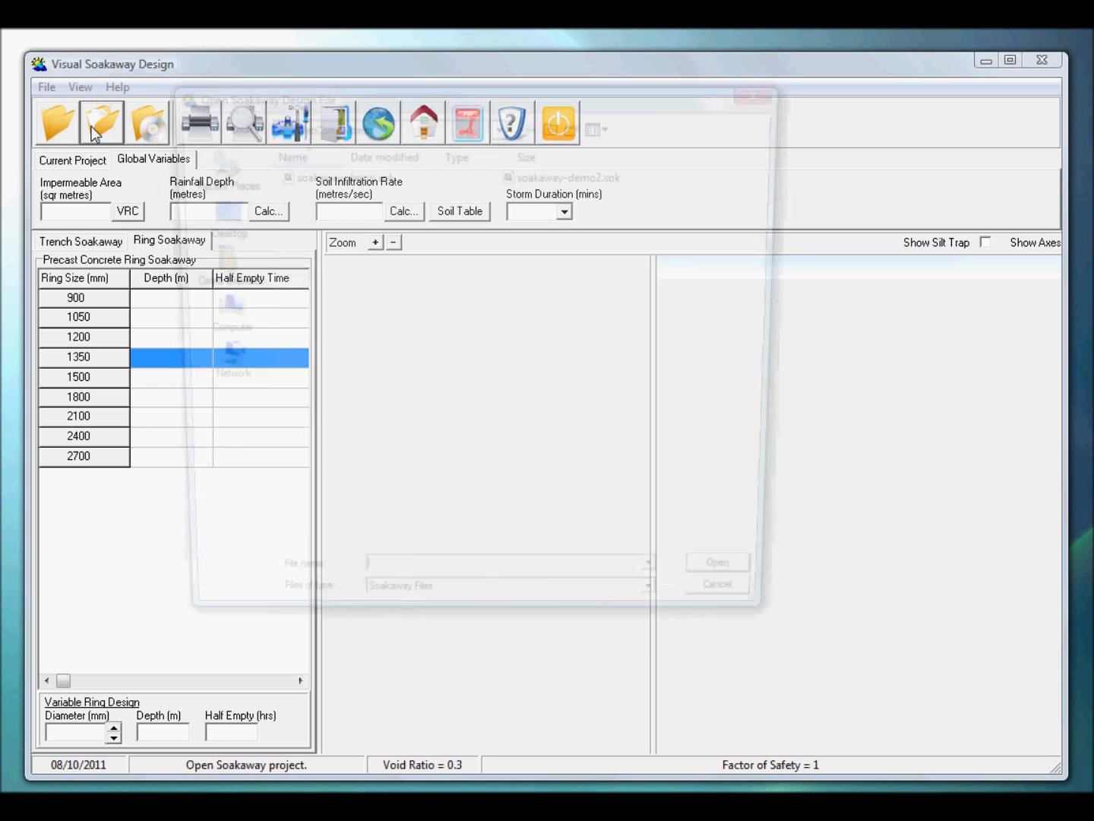
left_click(741, 619)
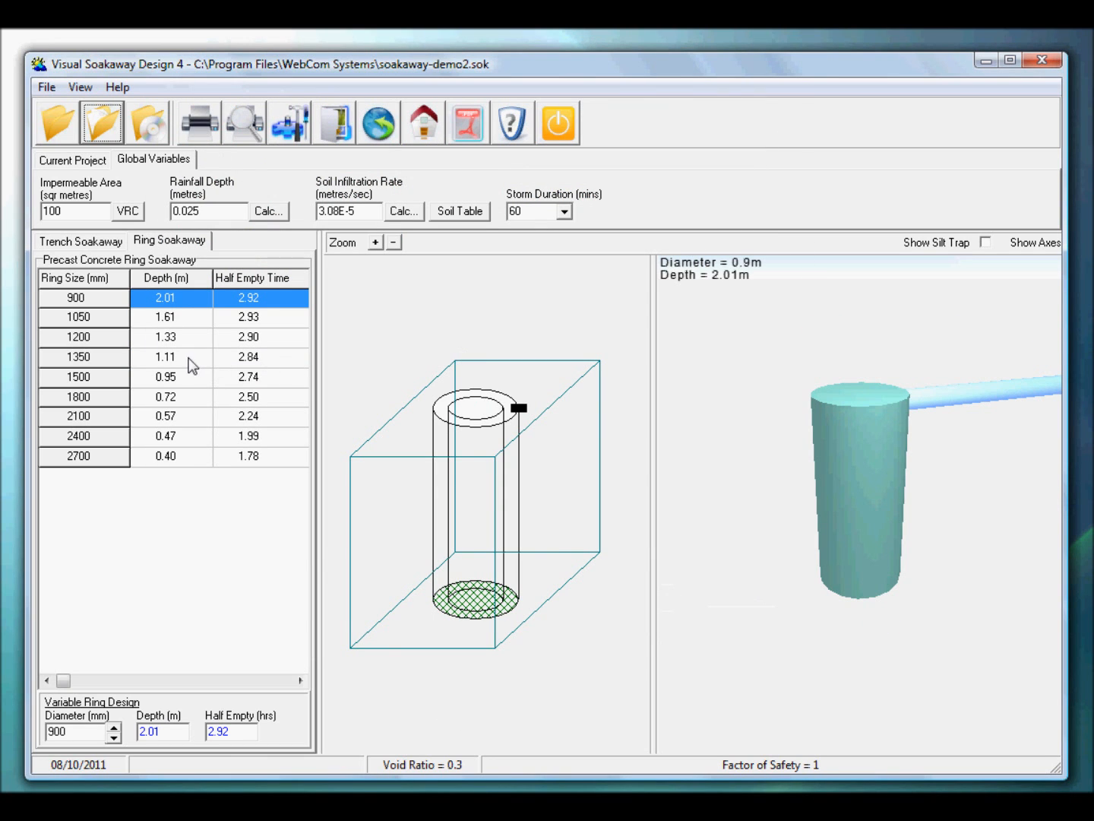
left_click(187, 357)
left_click_drag(498, 414, 489, 406)
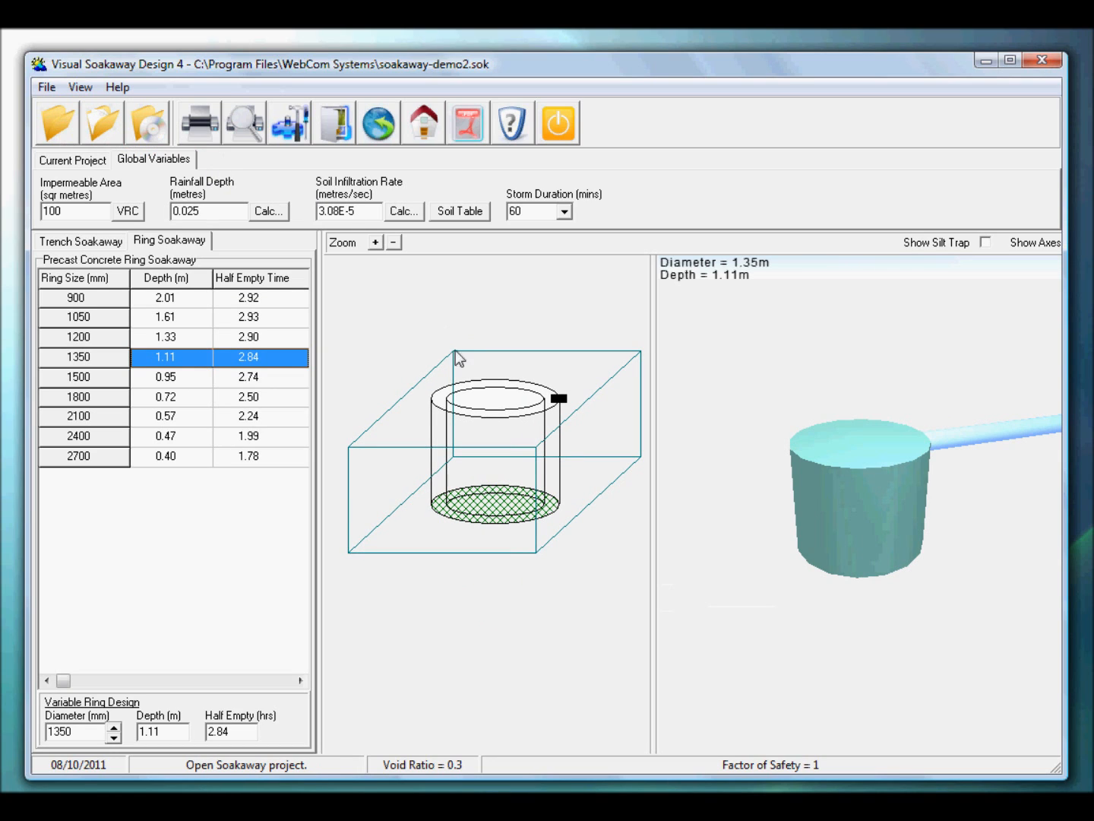
Step: Preview the soakaway calculations report and enlarge its window to examine the project details and global variables
left_click(256, 122)
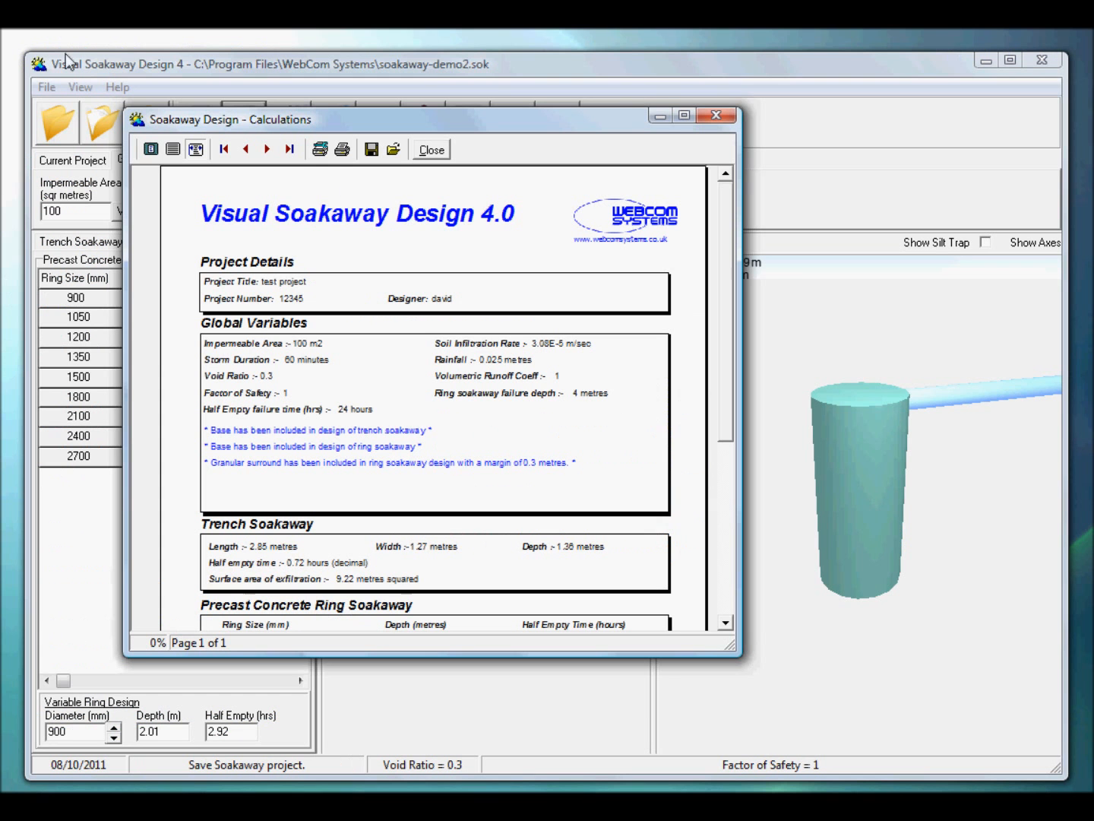
left_click_drag(312, 125, 227, 73)
left_click_drag(644, 594, 965, 765)
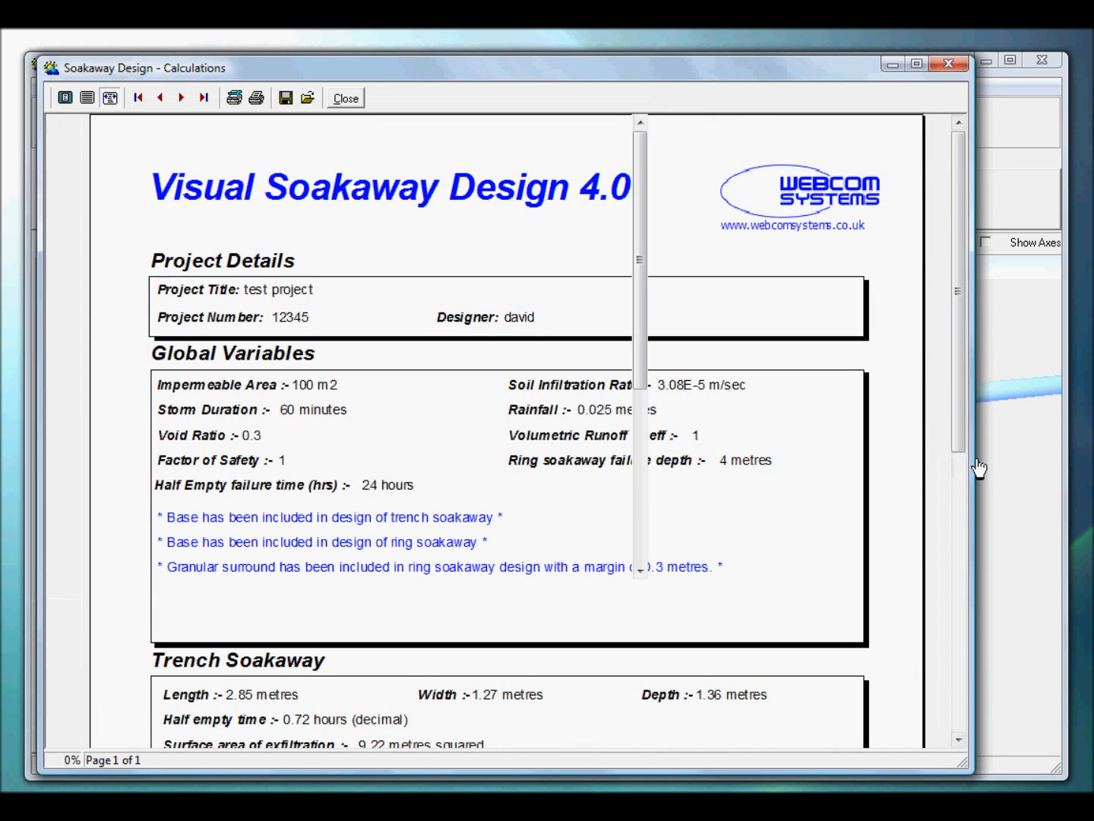
left_click_drag(975, 456, 955, 456)
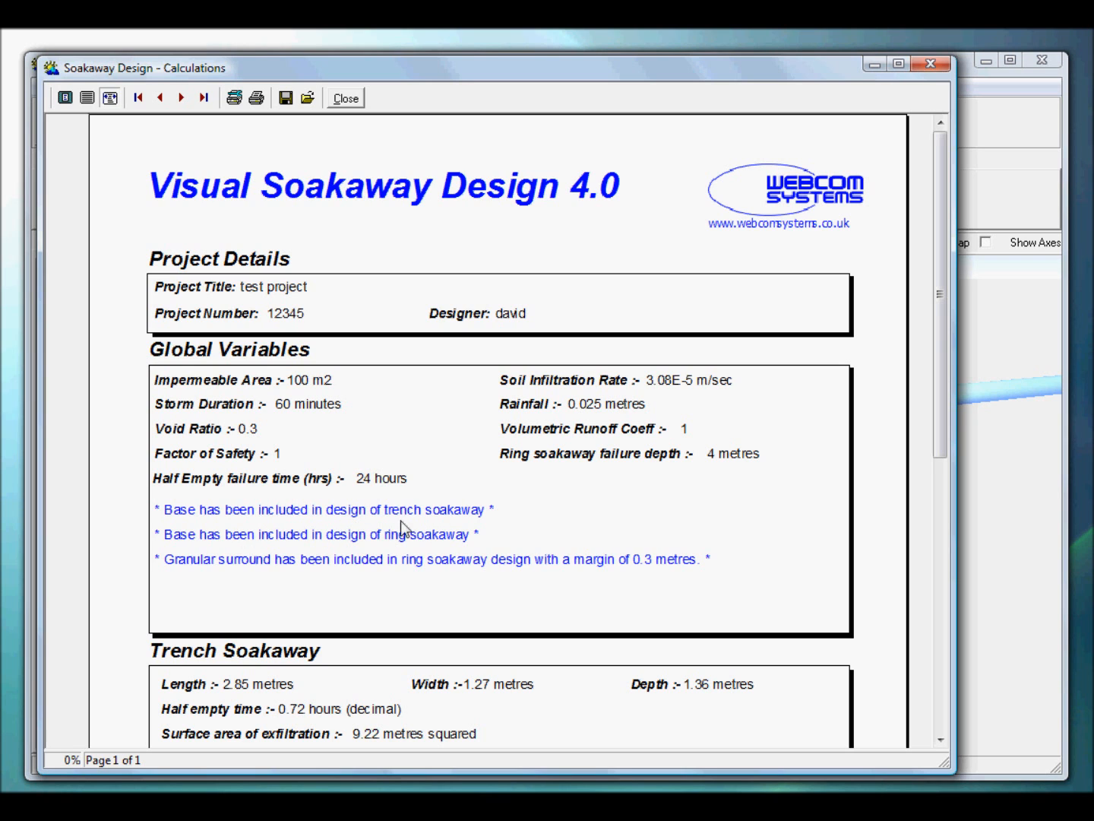
Step: Examine the trench, precast concrete ring and variable ring results in the calculations report, return to its beginning and close the preview
scroll(944, 304, "down", 2)
left_click_drag(945, 305, 923, 532)
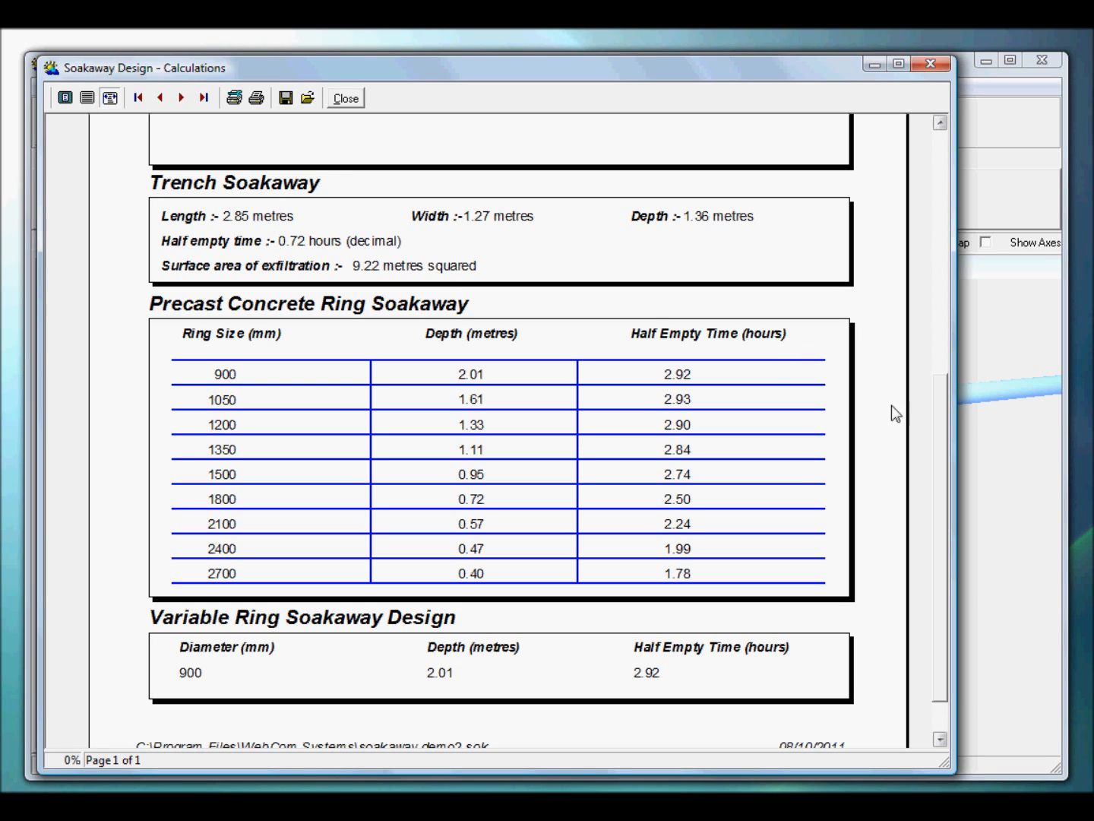
left_click_drag(941, 435, 942, 453)
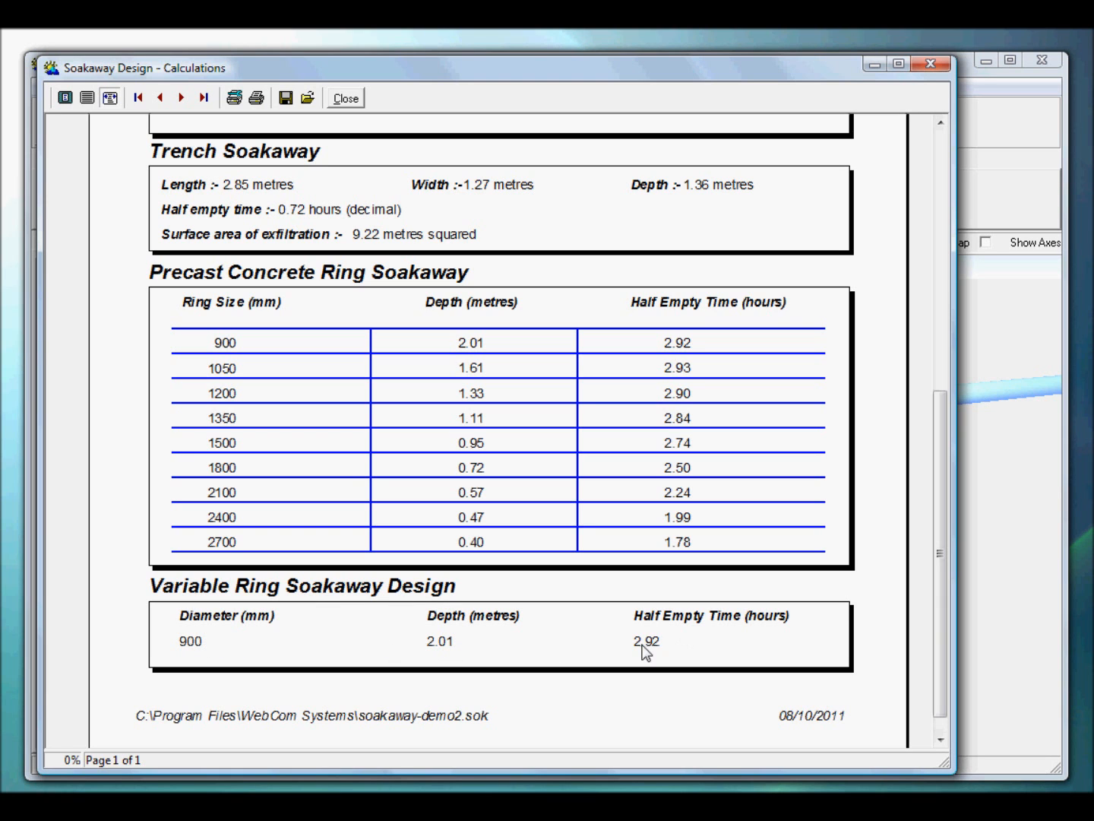
left_click_drag(936, 608, 918, 345)
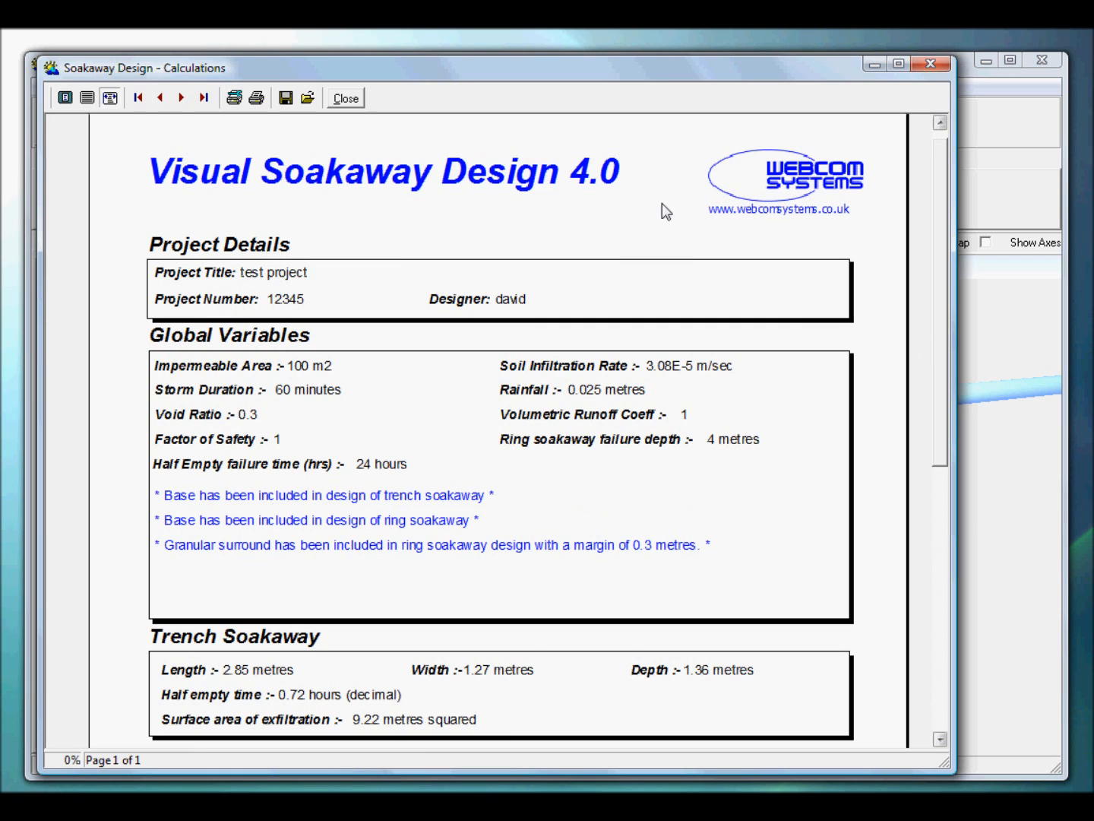
left_click(345, 98)
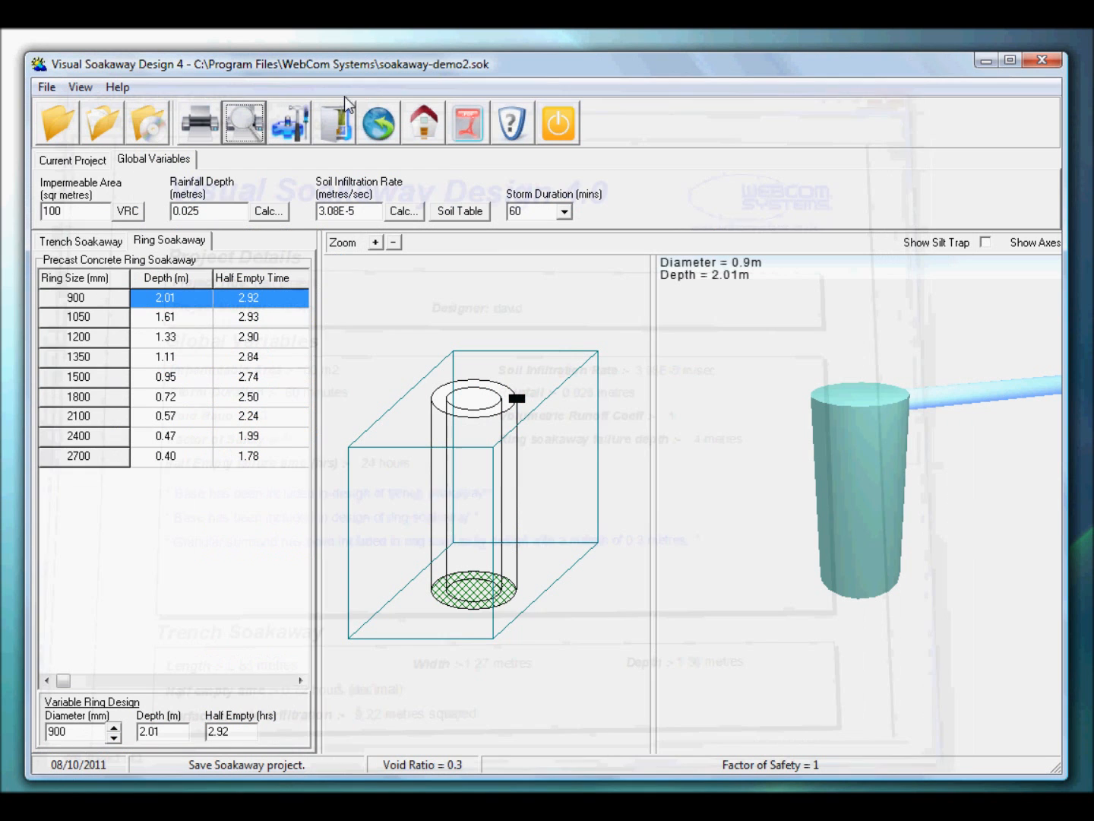
left_click_drag(378, 64, 372, 61)
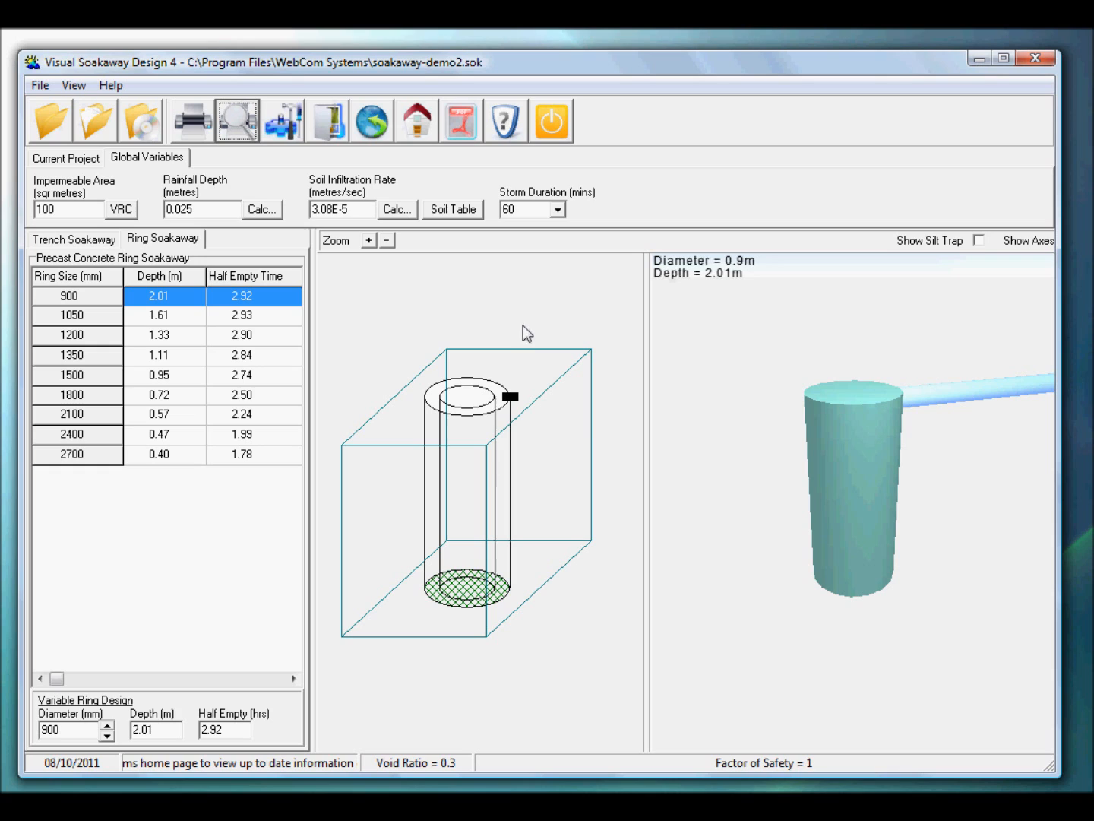
left_click_drag(477, 403, 485, 378)
mouse_move(486, 379)
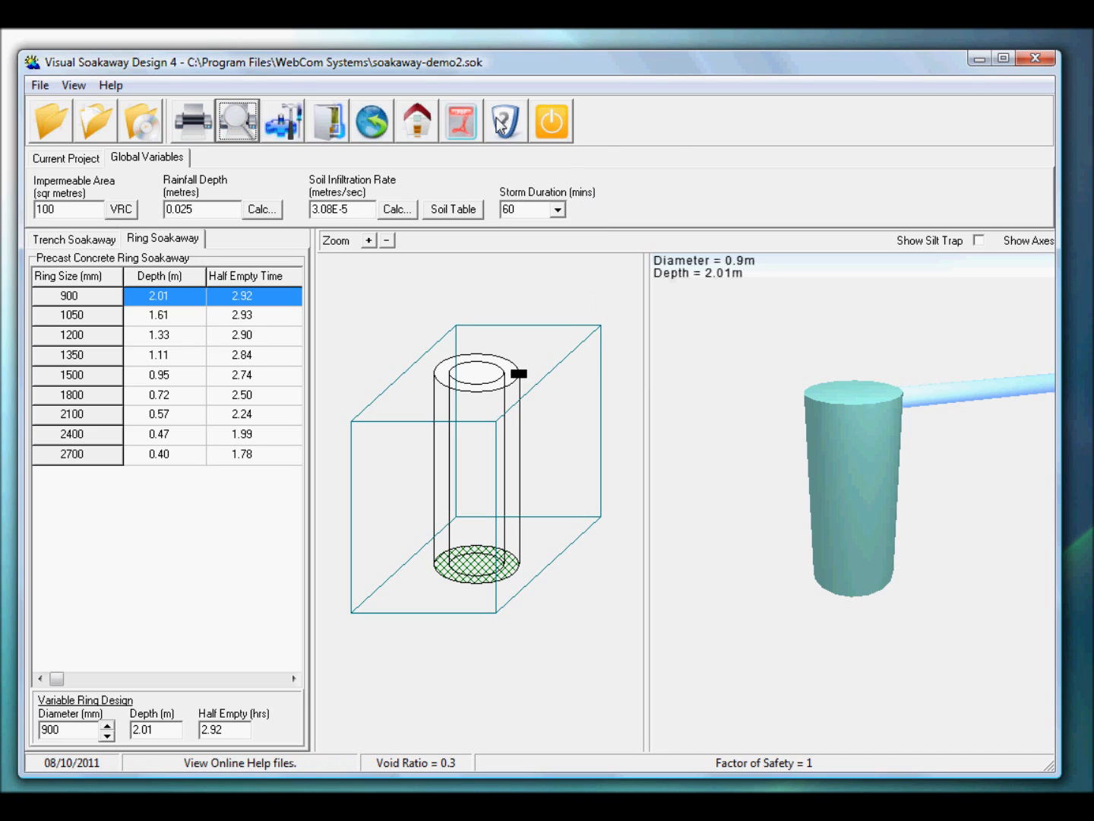
Step: View the program's About information, including its licence and copyright details, and close it
left_click(111, 85)
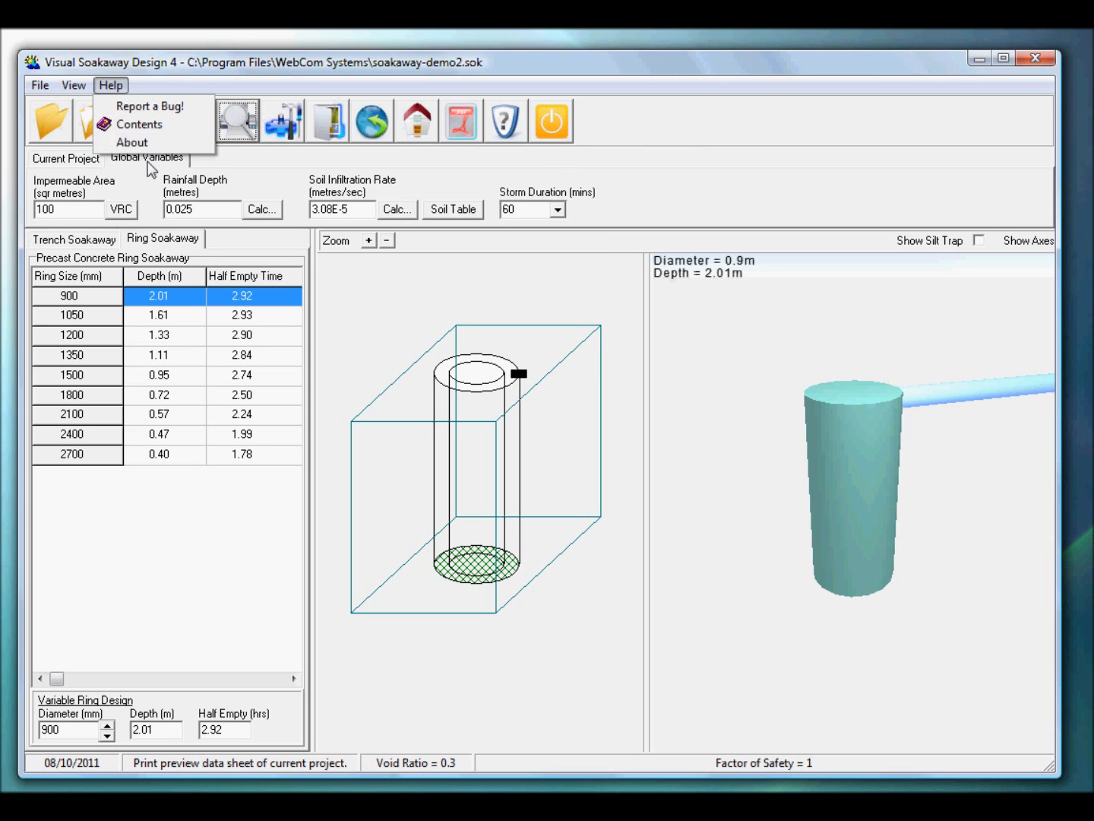
left_click(128, 142)
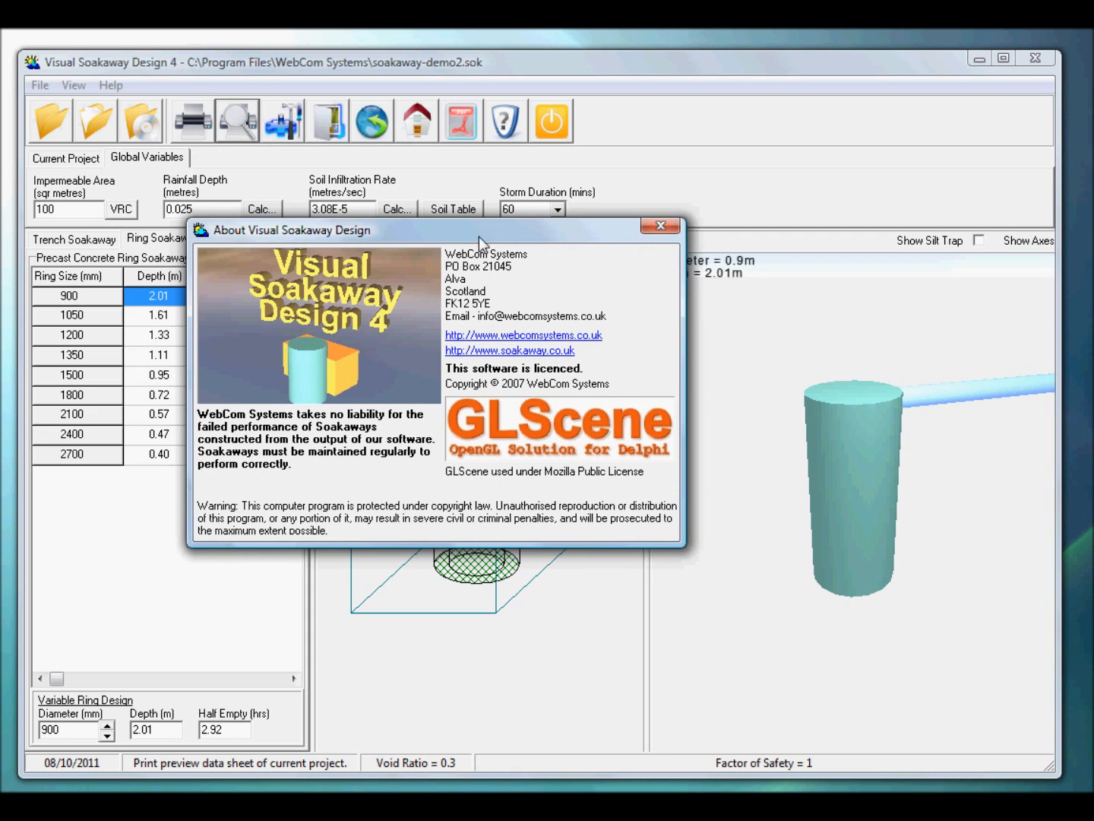
left_click(672, 227)
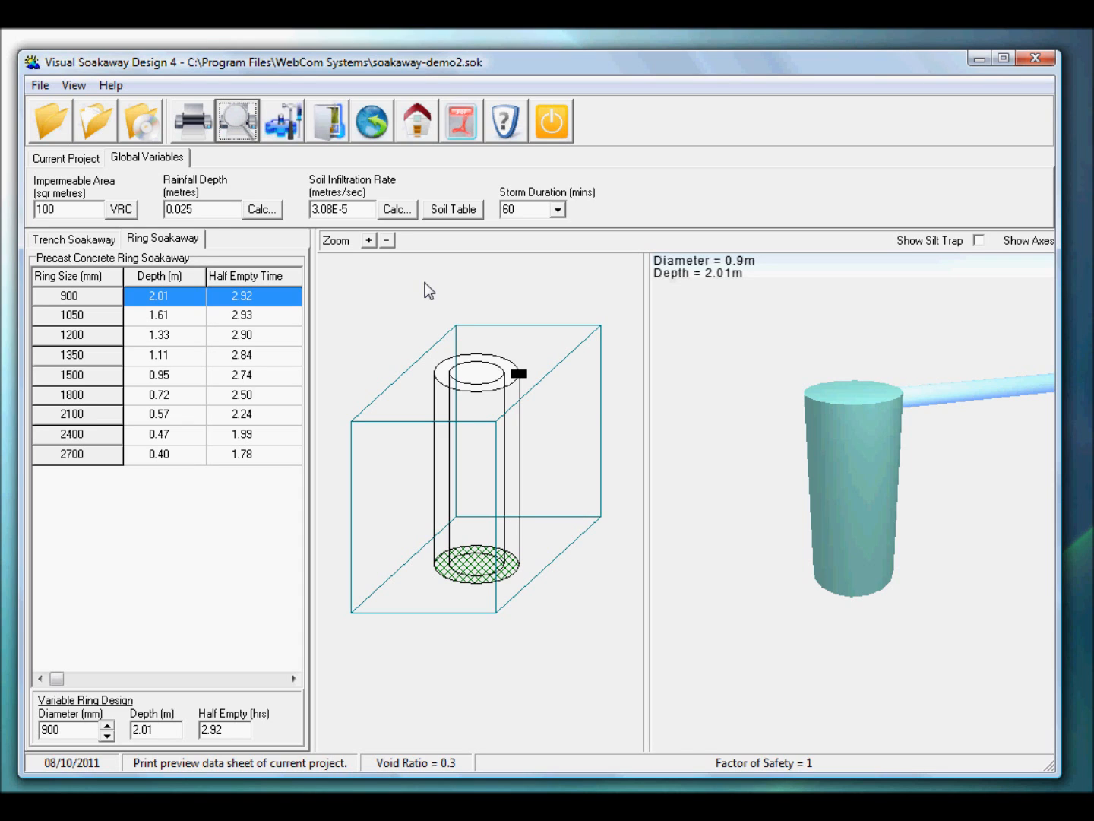
Step: Exit the program, saving the soakaway project on the way out
left_click(547, 126)
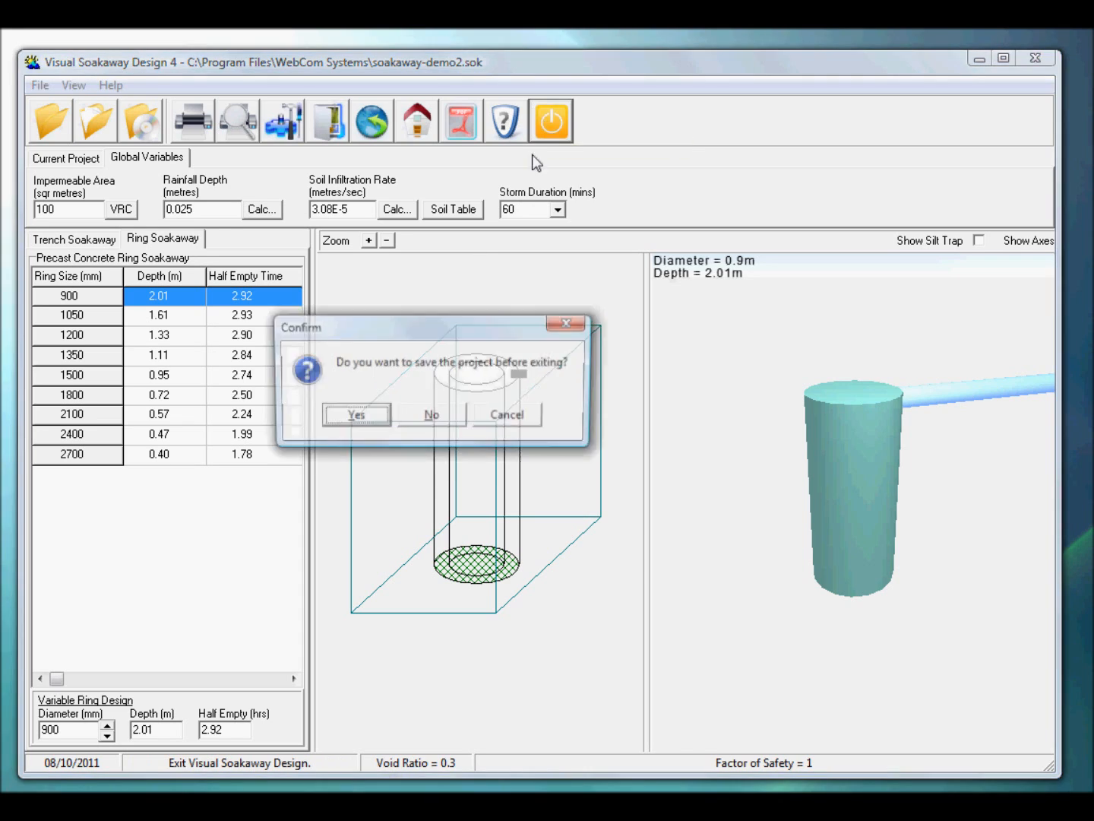
left_click(357, 414)
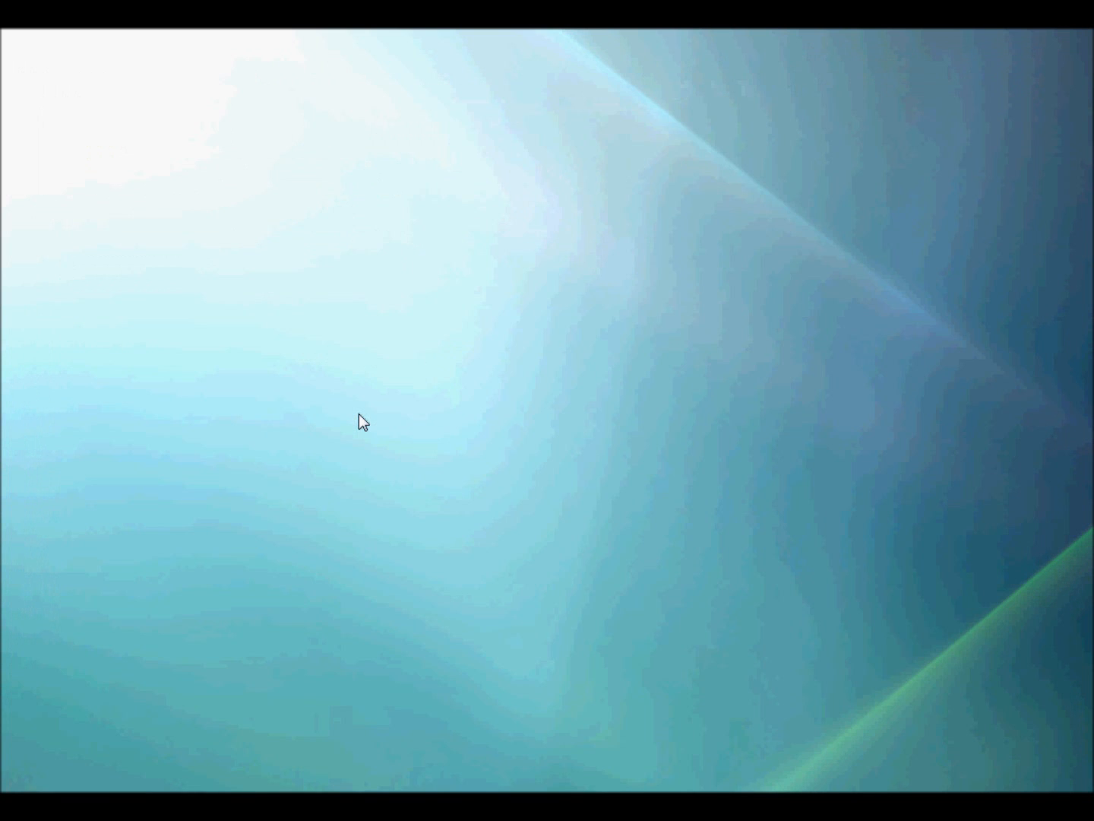